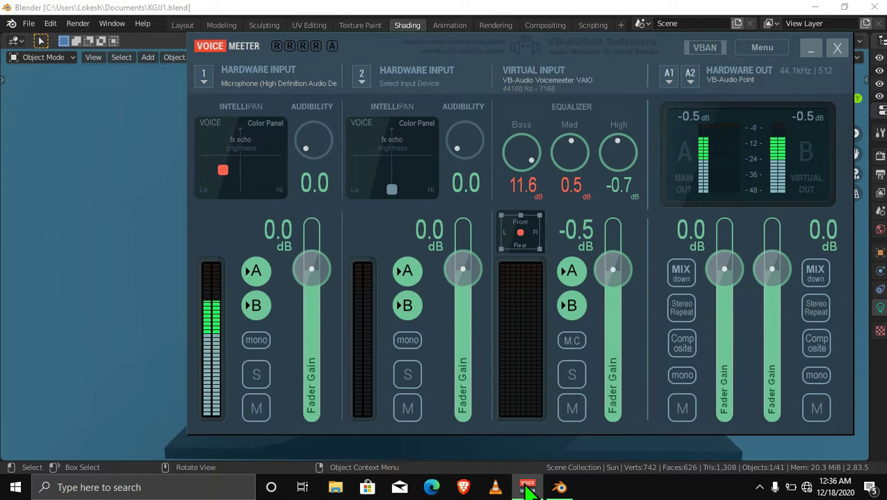
Step: Deselect everything in the lit street scene and save it as KGJJ1.blend
click(559, 488)
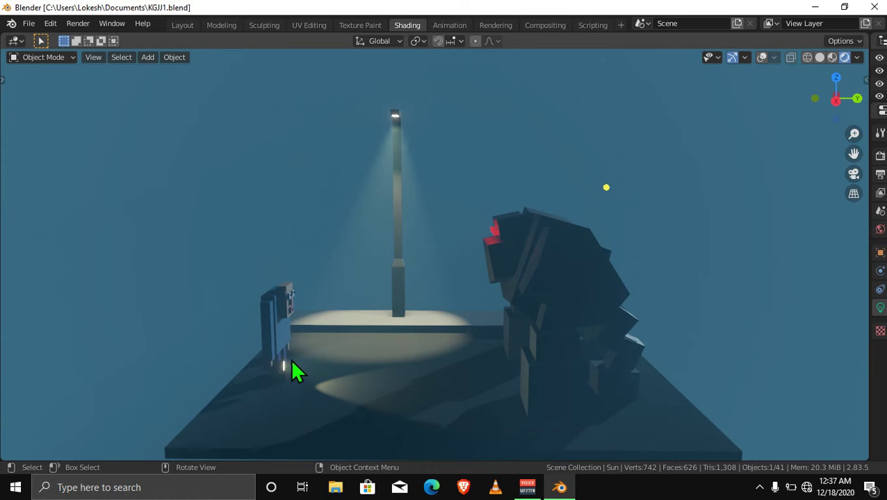
click(646, 278)
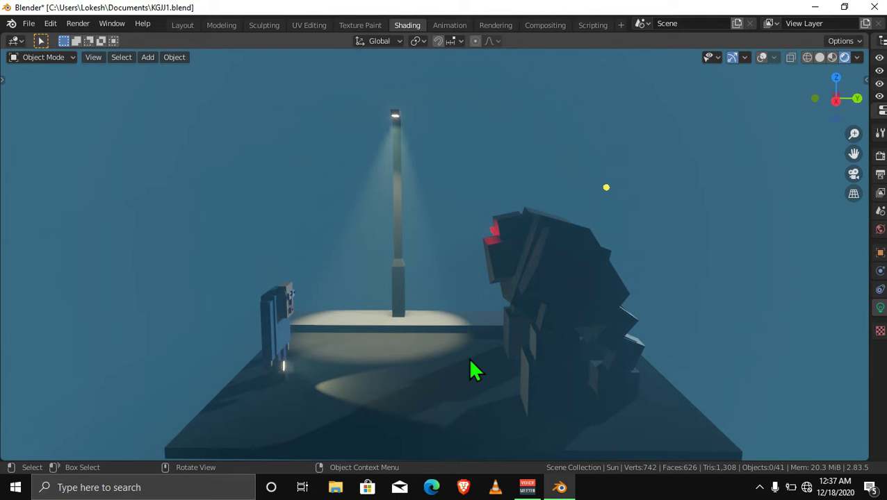
middle_drag(471, 370, 240, 94)
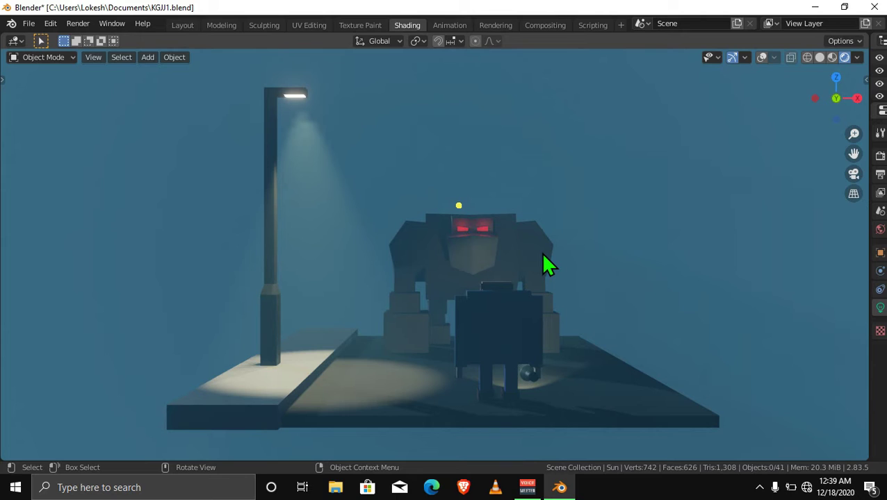
key(ctrl+s)
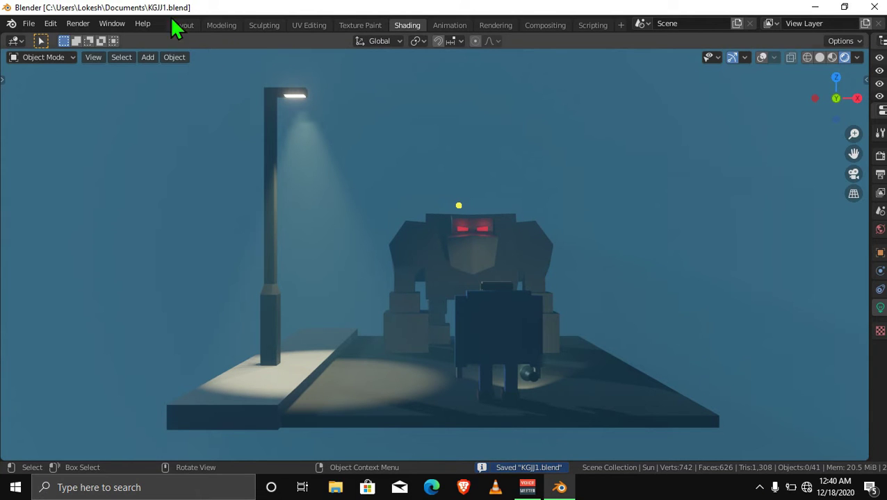
Step: Load the earlier file KGJJ.blend and select the big robot's face piece Cube.009
click(28, 24)
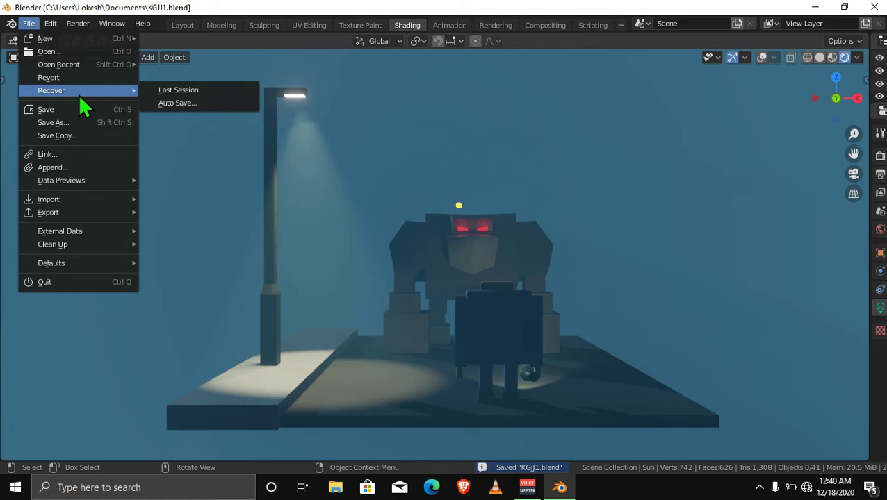
click(92, 88)
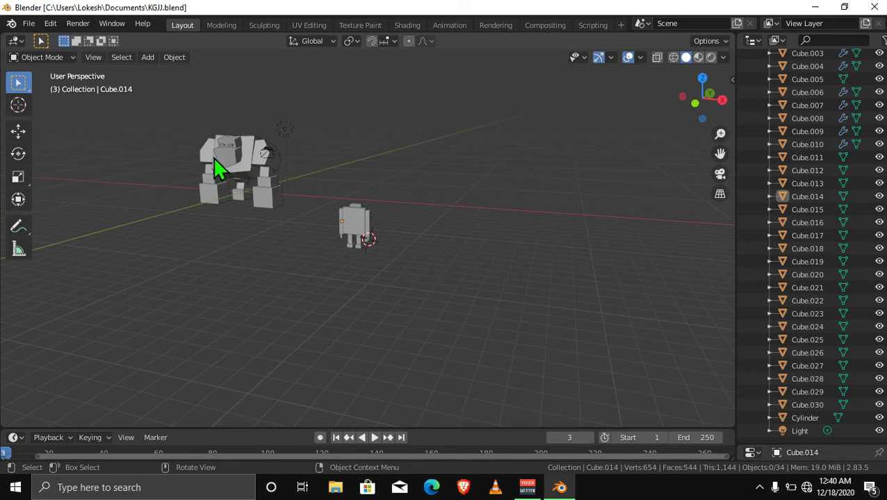
click(367, 237)
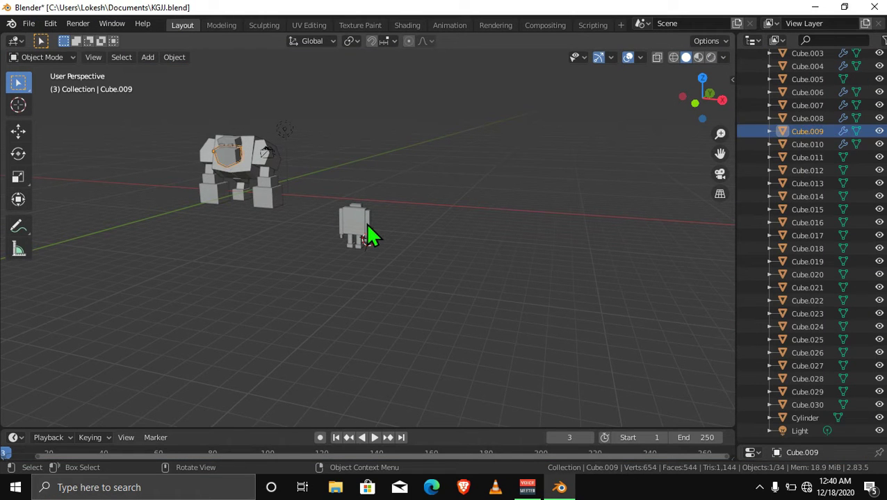
scroll(367, 237, up, 1)
Step: Frame the big robot's face piece Cube.009 in the viewport
mouse_move(702, 97)
mouse_down()
mouse_move(664, 104)
mouse_move(698, 105)
mouse_move(316, 87)
mouse_up()
click(373, 235)
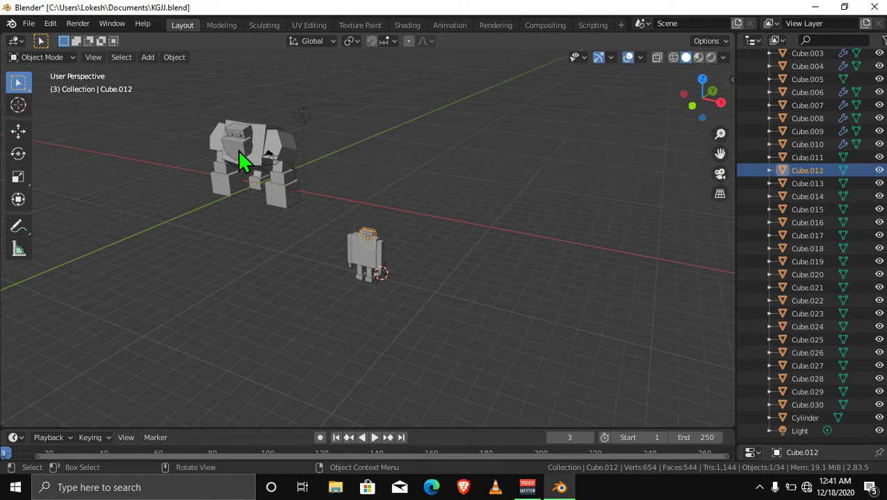
click(237, 150)
key(KP_Decimal)
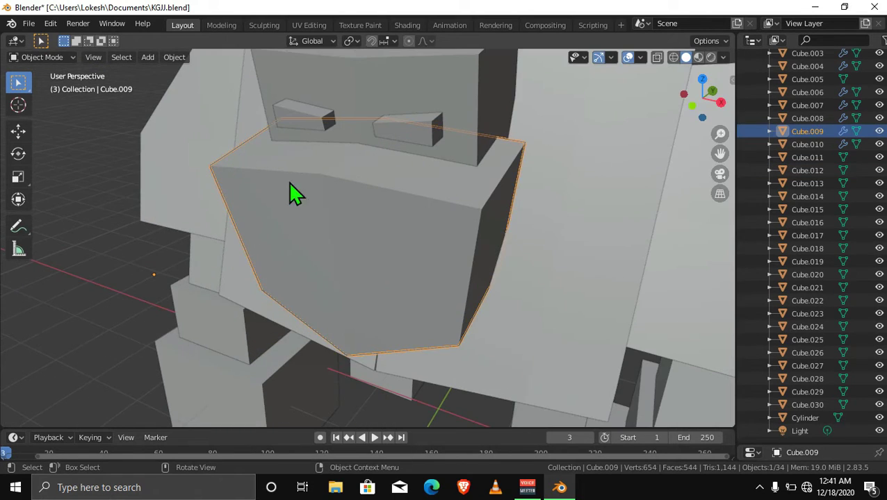
scroll(345, 278, down, 1)
scroll(348, 281, down, 2)
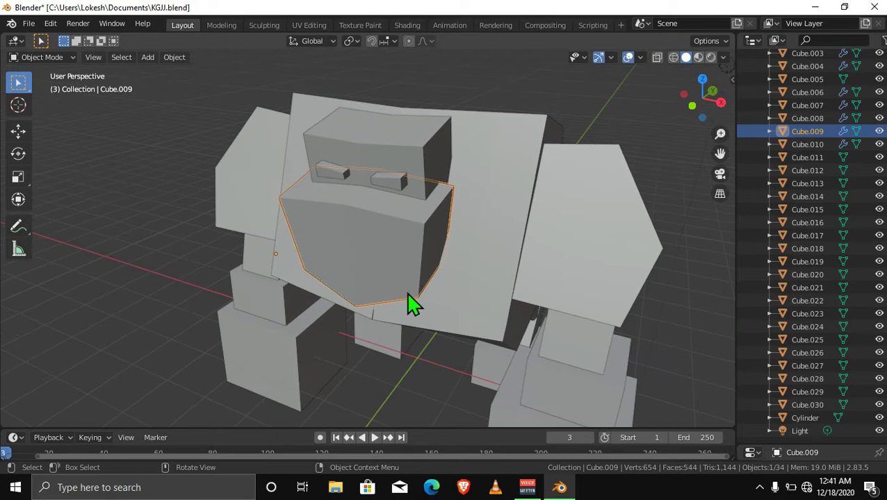
scroll(549, 323, down, 1)
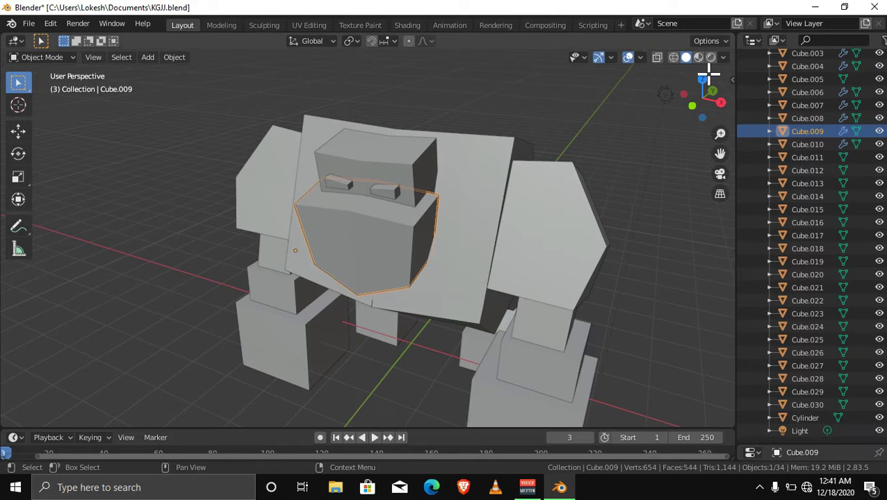
Step: Orbit around the big robot to a straight front view
mouse_move(703, 93)
mouse_down()
mouse_move(677, 104)
mouse_move(702, 97)
mouse_up()
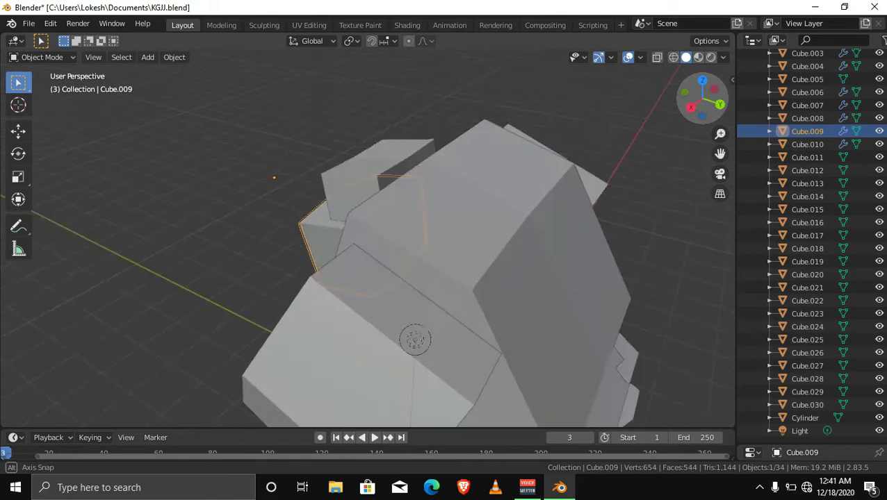
drag(702, 97, 683, 109)
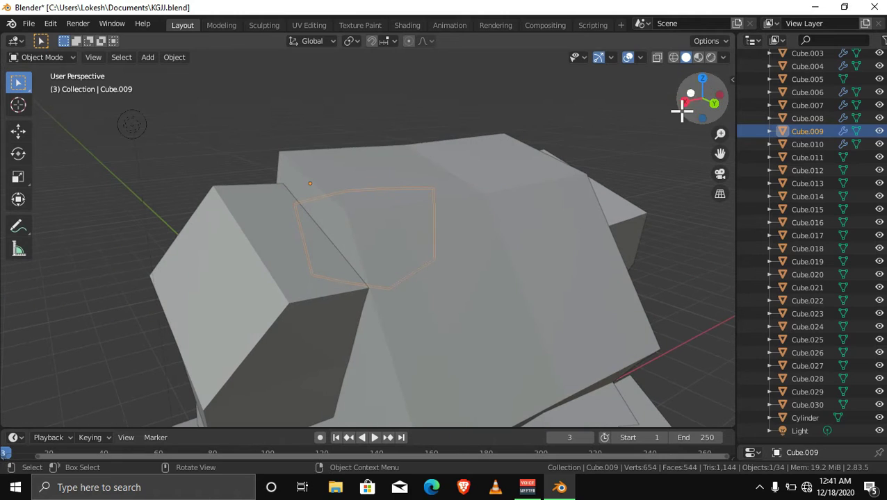
scroll(552, 328, down, 3)
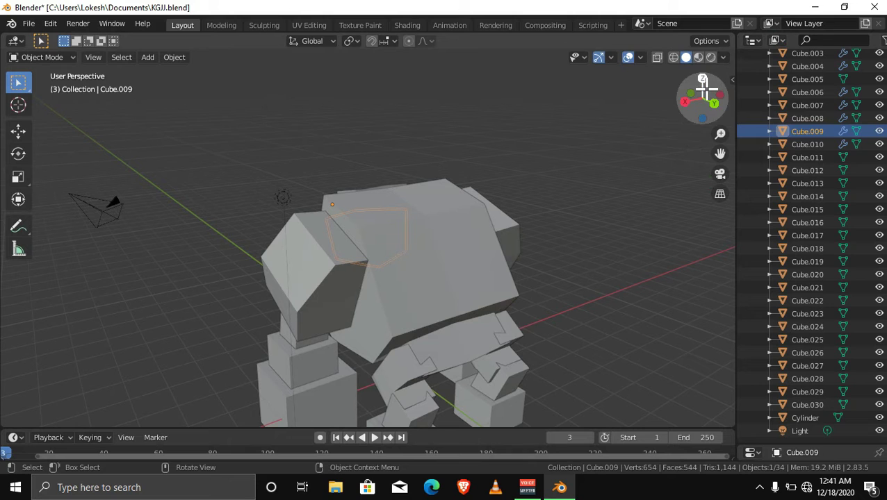
mouse_move(708, 102)
mouse_down()
mouse_move(681, 104)
mouse_move(674, 73)
mouse_move(645, 78)
mouse_up()
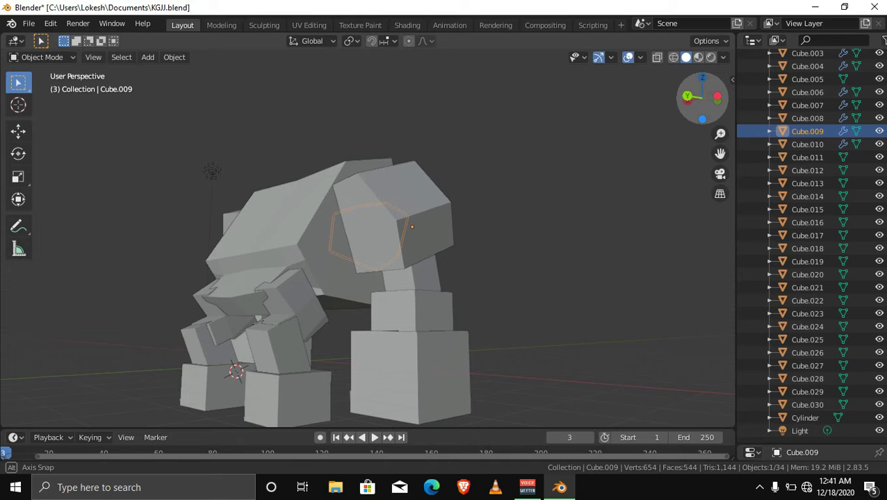
mouse_move(645, 78)
mouse_down()
mouse_move(628, 81)
mouse_move(709, 99)
mouse_up()
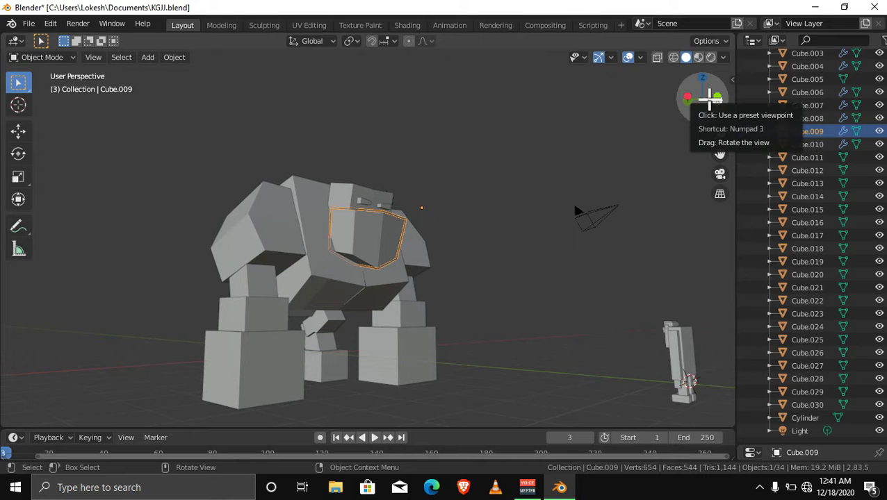
drag(708, 101, 709, 98)
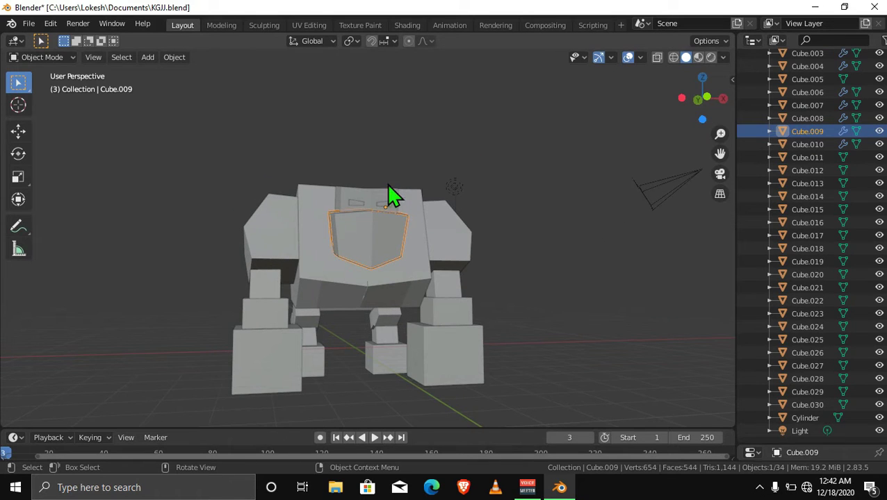
drag(702, 99, 713, 95)
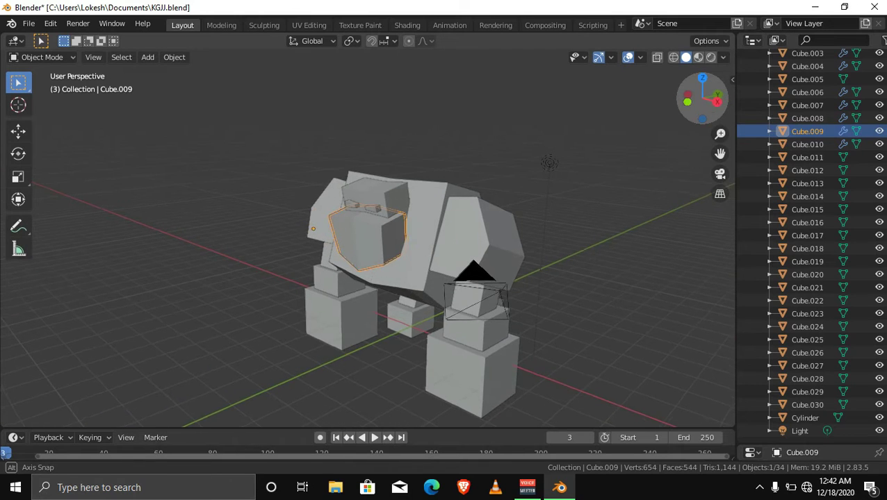
drag(713, 94, 710, 92)
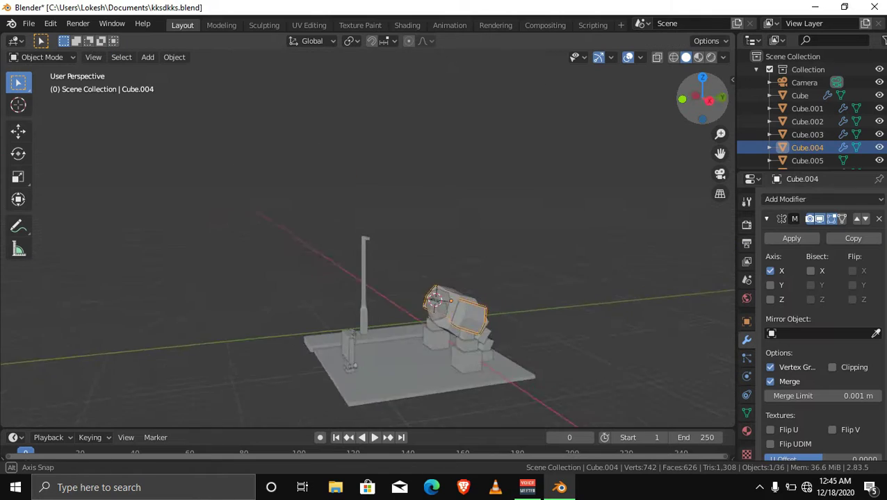
Step: Inspect the lamp post Cube.033 and the base plate Cube.031 from a side-on angle
middle_drag(369, 278, 417, 278)
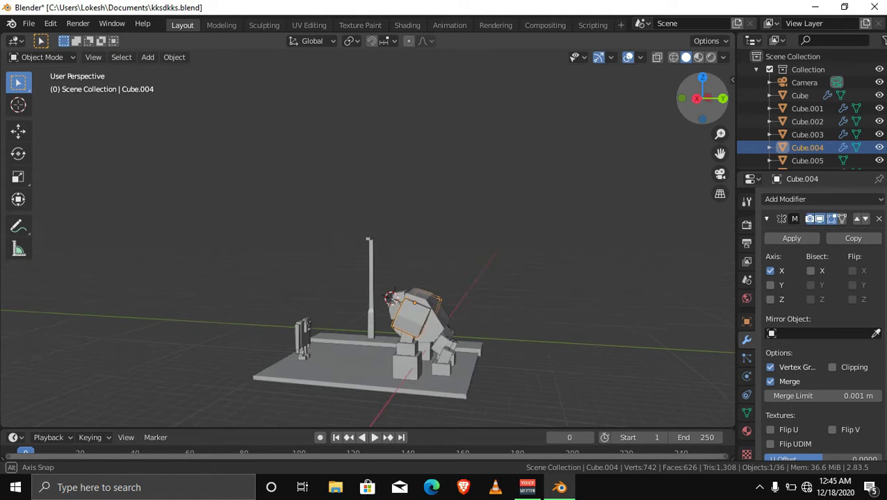
drag(701, 100, 699, 111)
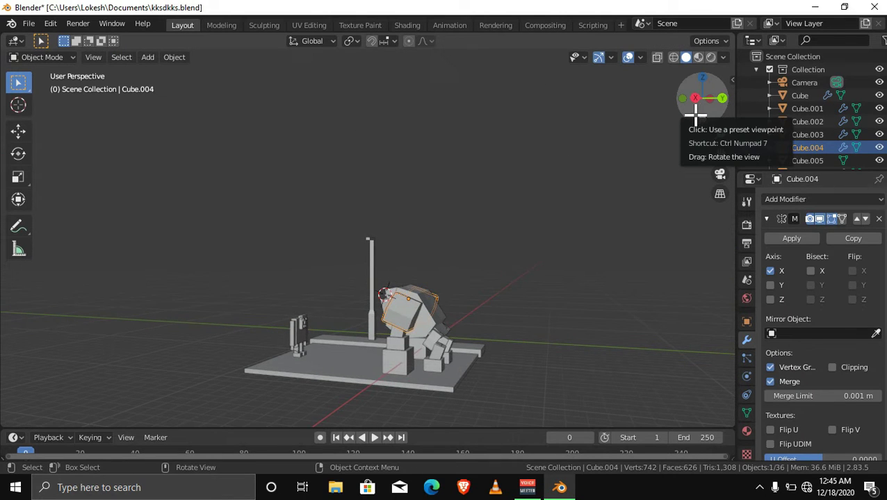
click(369, 338)
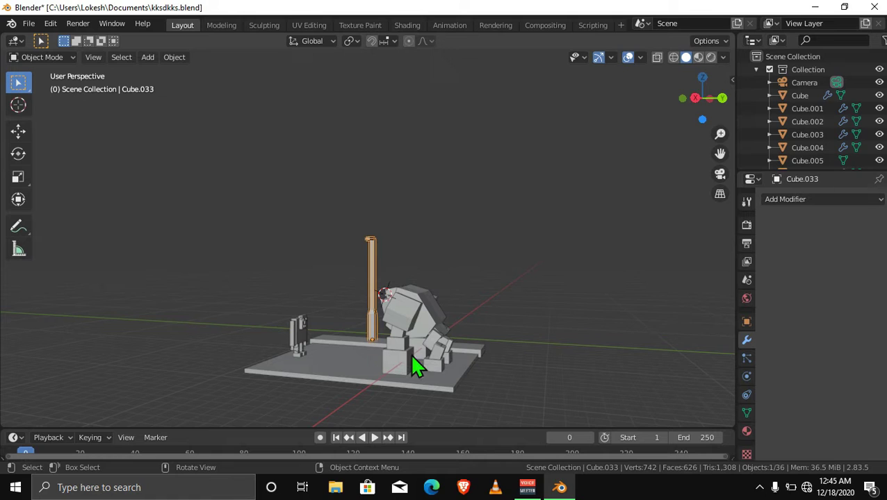
click(341, 382)
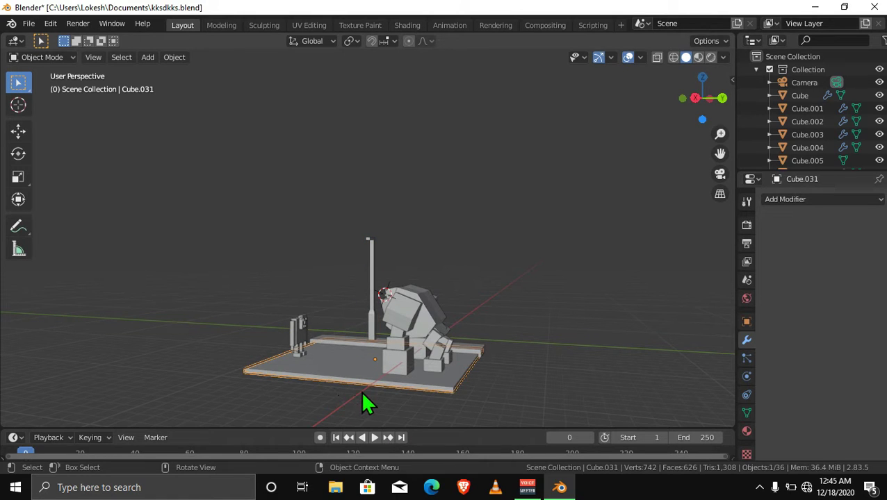
middle_drag(362, 395, 362, 394)
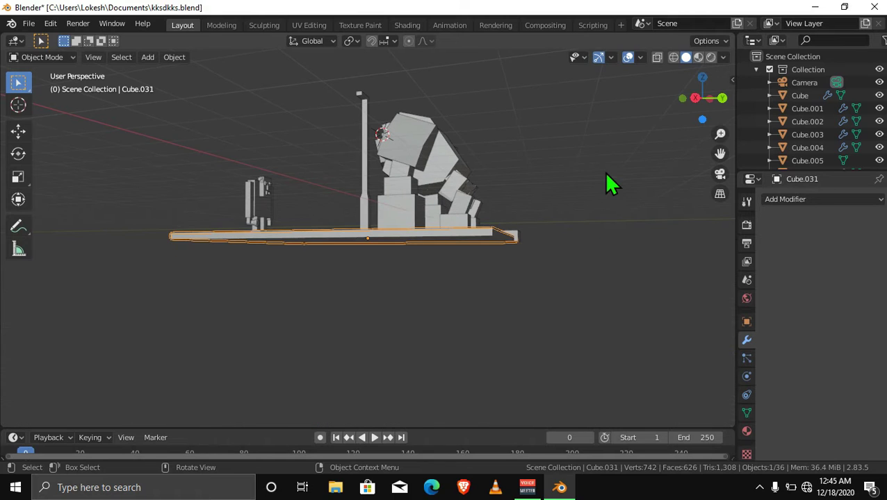
Step: Inspect the thin strip Cube.032 from a lower angle, then deselect everything
drag(702, 98, 685, 122)
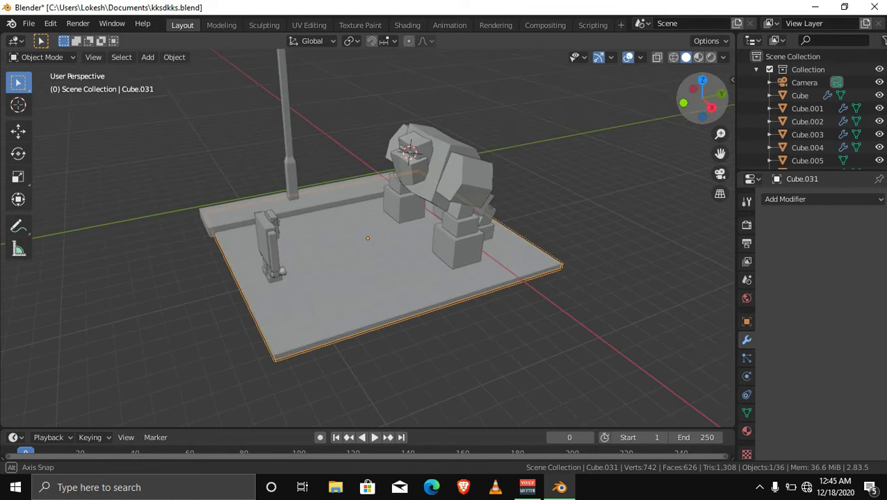
drag(697, 98, 688, 104)
click(211, 270)
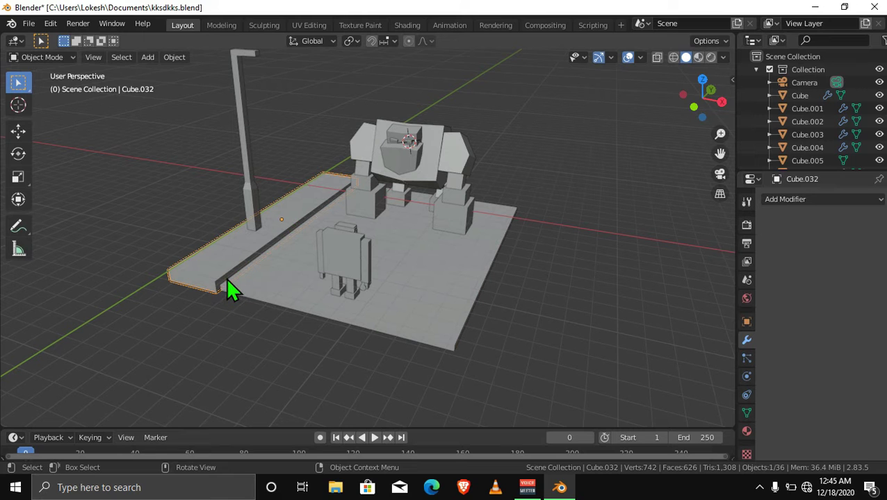
drag(709, 97, 410, 156)
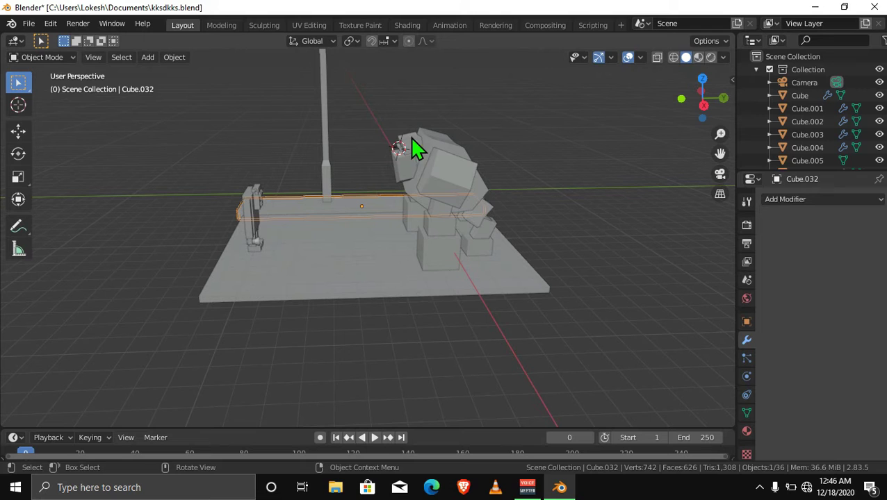
key(alt+a)
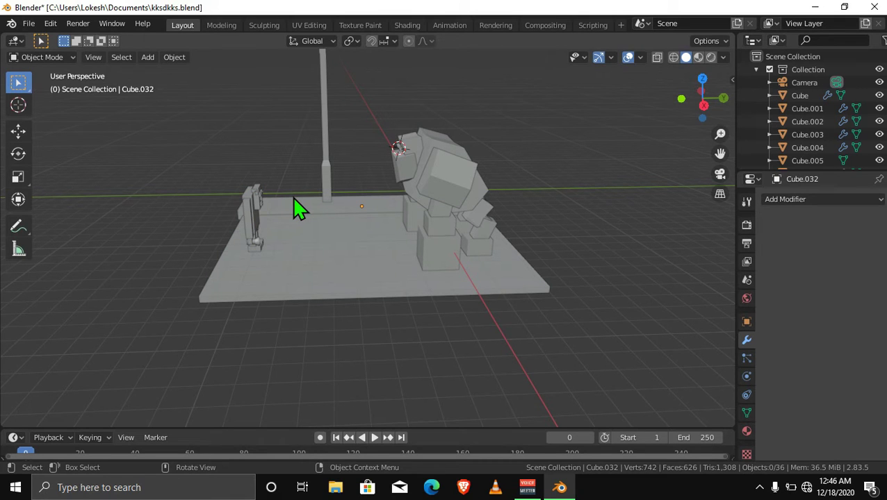
mouse_move(700, 96)
mouse_down()
mouse_move(685, 104)
mouse_move(698, 98)
mouse_up()
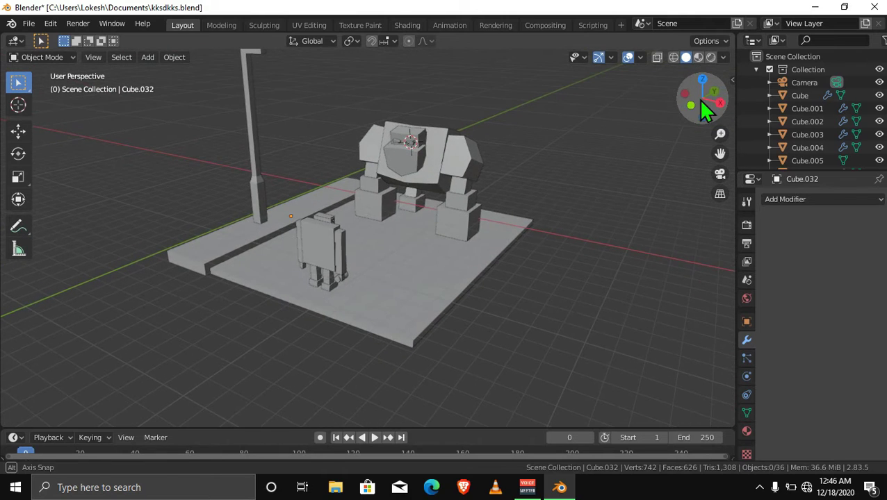
Step: Delete the old lamp post and add a new cube scaled down to about 0.28
click(254, 152)
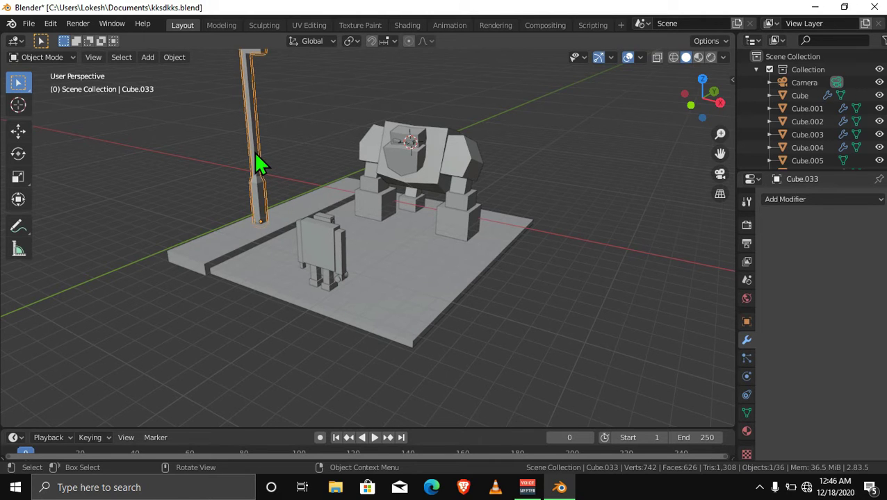
key(Delete)
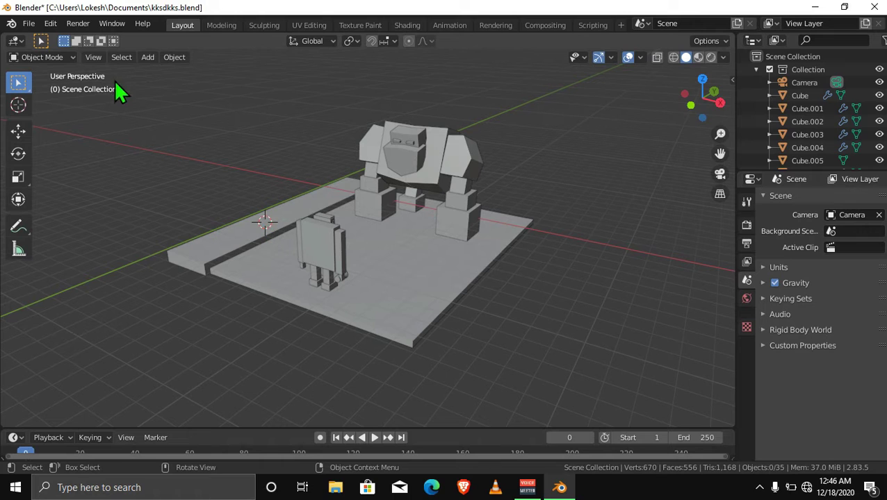
click(147, 58)
mouse_move(165, 72)
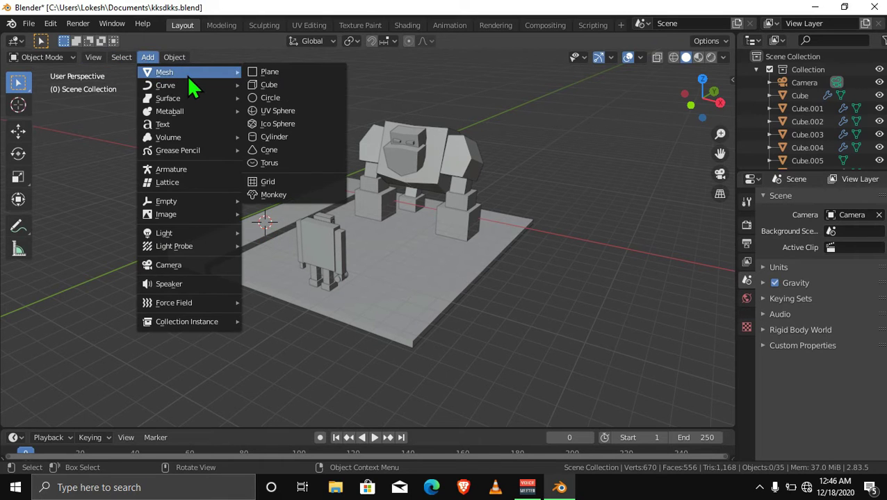
click(277, 89)
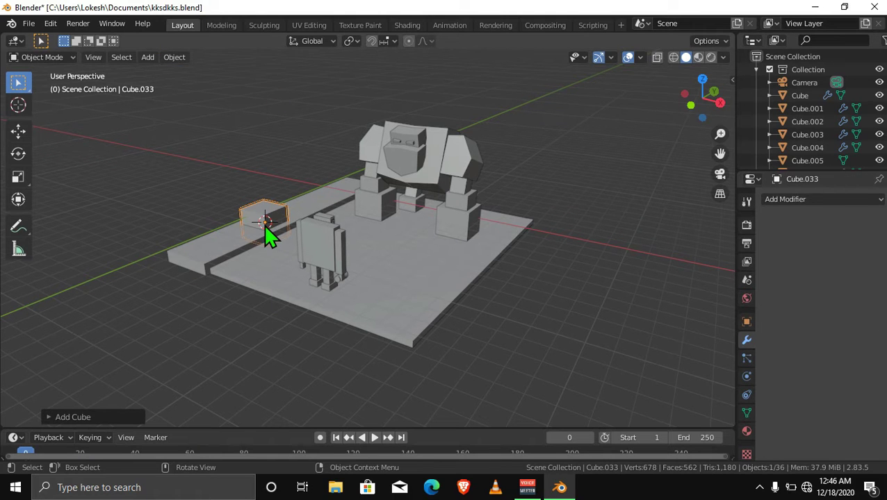
key(KP_Decimal)
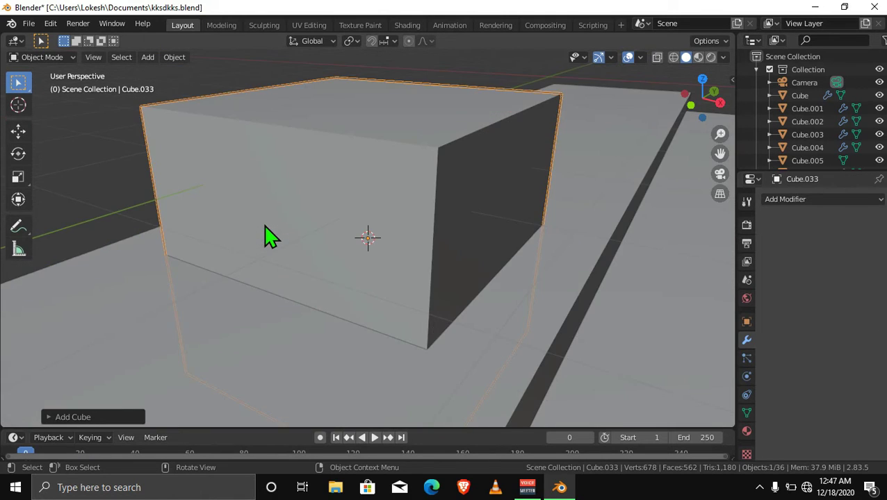
scroll(269, 236, down, 5)
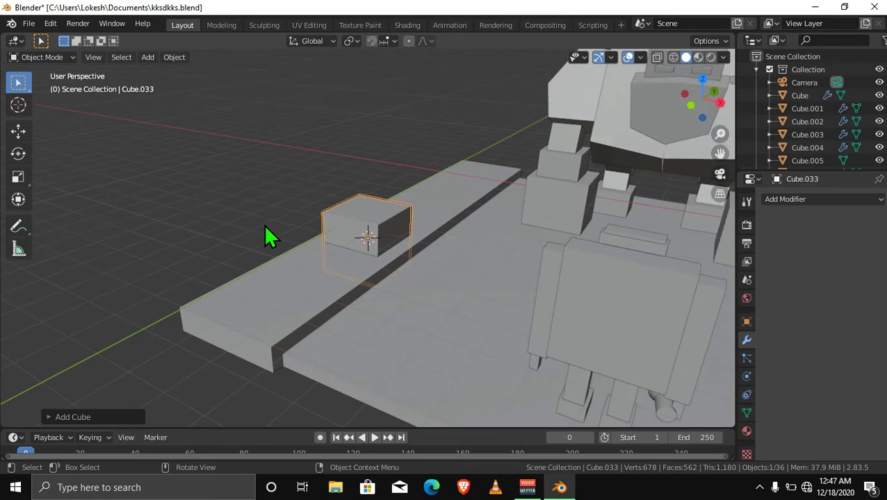
key(s)
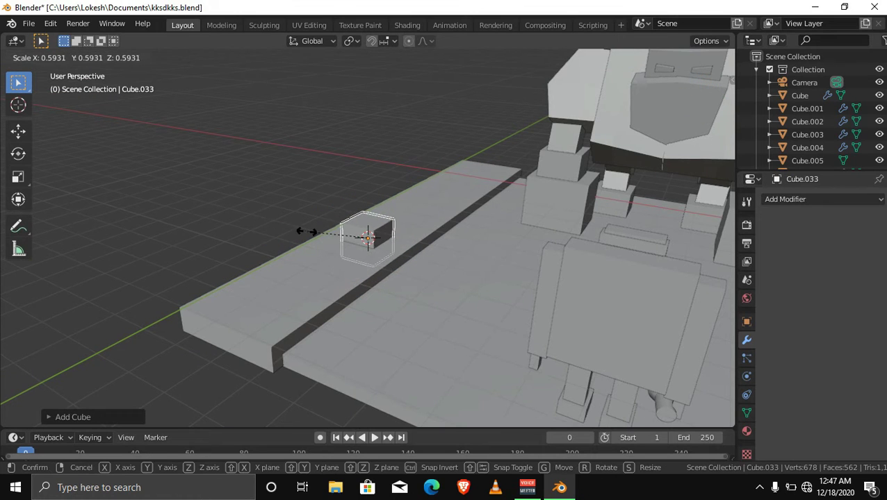
click(342, 234)
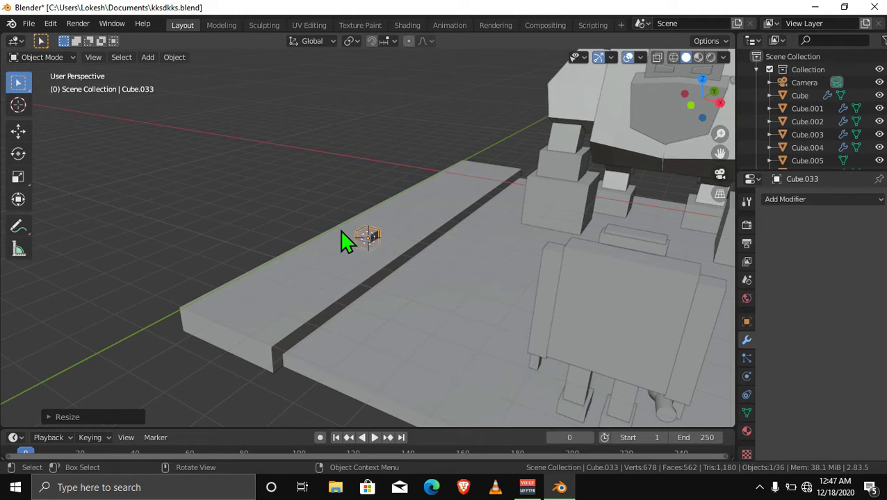
middle_drag(583, 158, 35, 62)
click(48, 60)
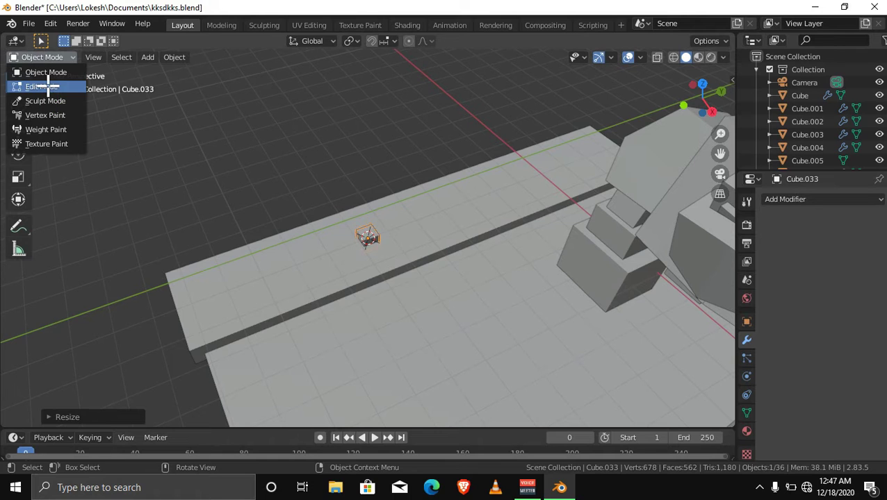
Step: Enter Edit Mode on the small cube and select its top face
click(48, 86)
key(KP_Decimal)
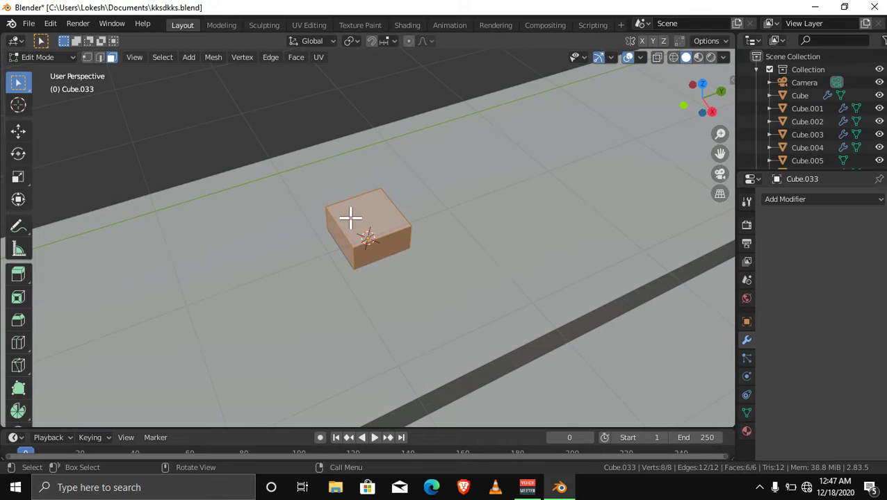
click(350, 218)
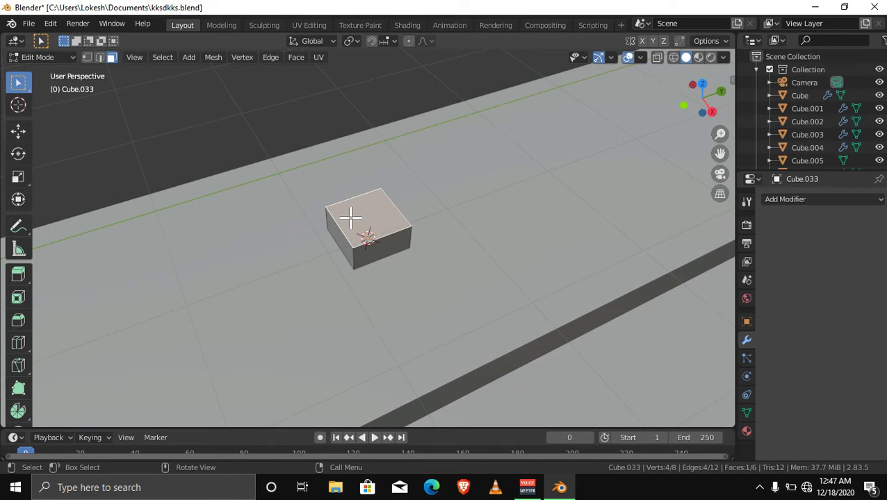
scroll(350, 218, down, 2)
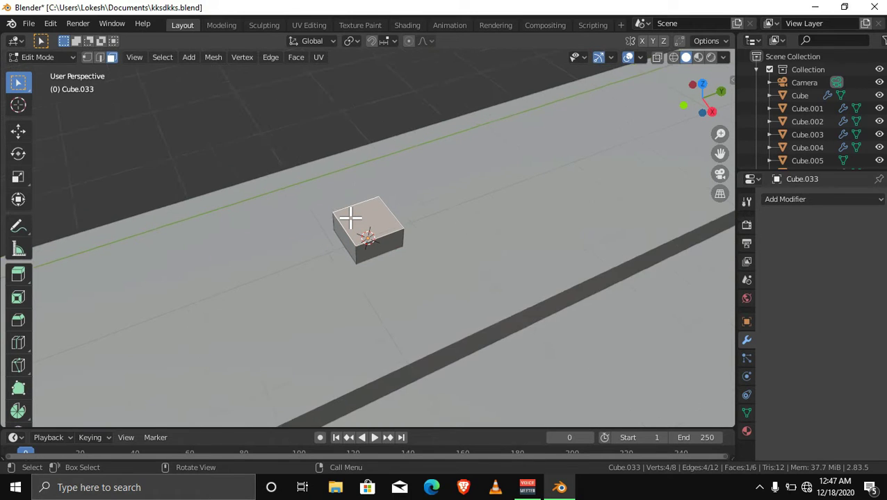
scroll(351, 217, down, 2)
key(e)
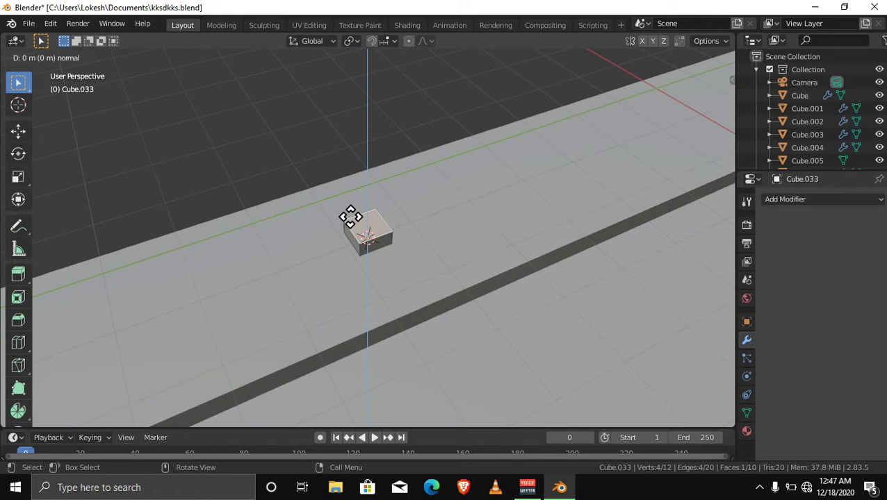
right_click(353, 155)
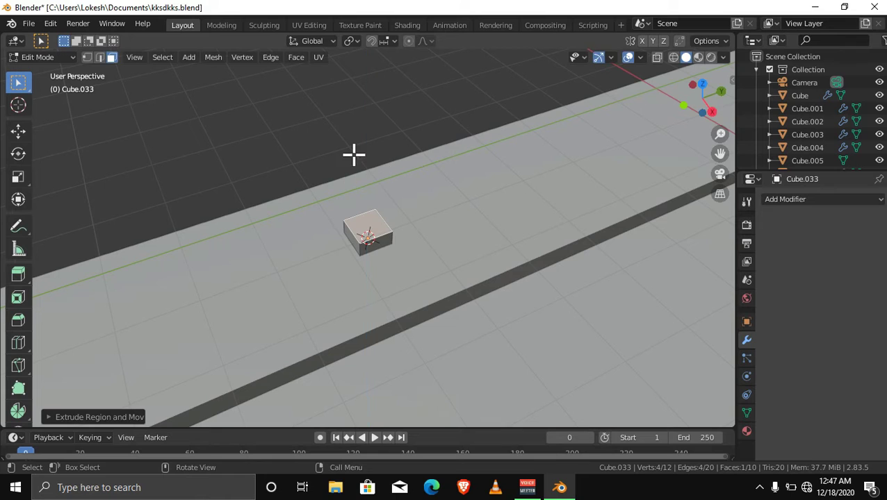
key(ctrl+z)
scroll(369, 235, up, 1)
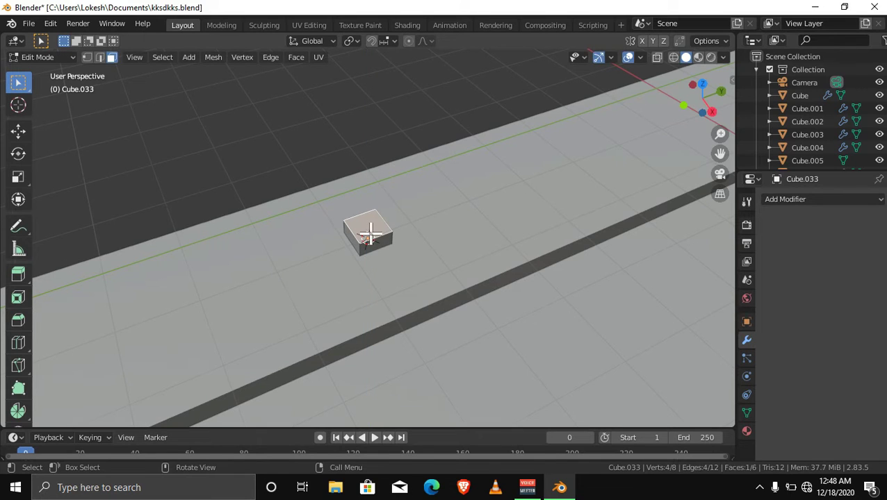
scroll(369, 235, down, 1)
Step: Raise the top face along Z into a thick square column
key(g)
key(z)
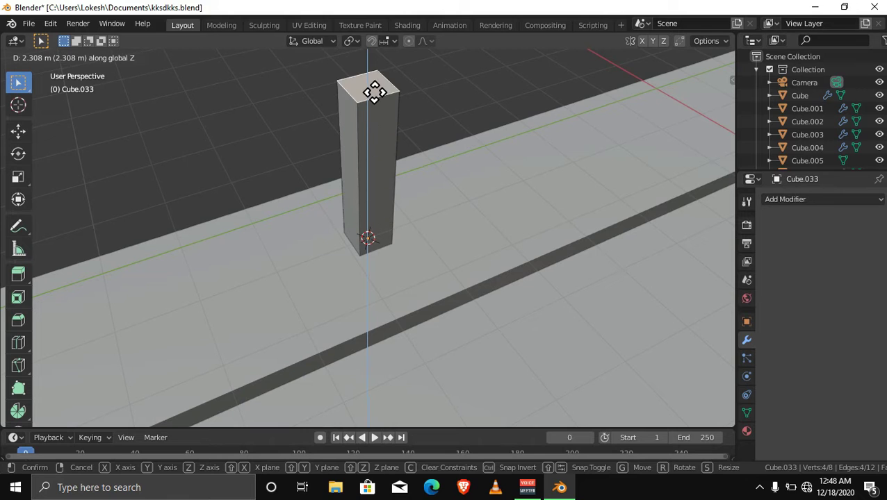
click(375, 93)
middle_drag(375, 92, 404, 241)
scroll(404, 242, up, 3)
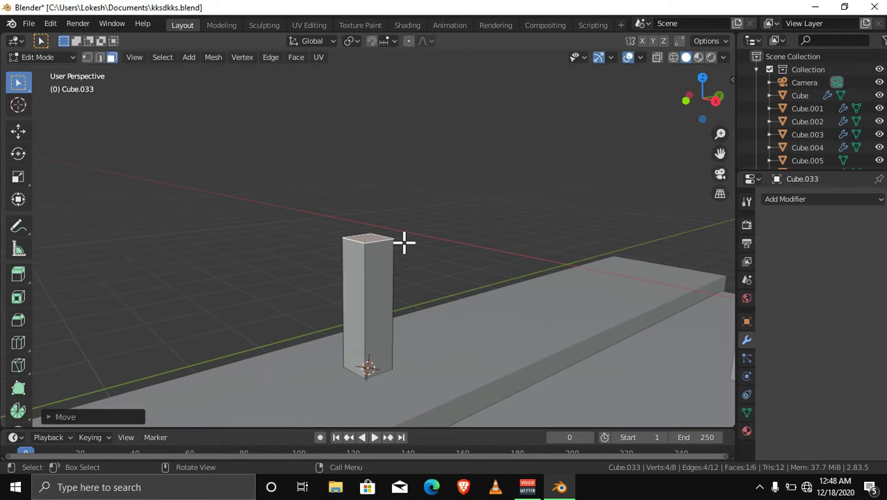
Step: Extrude and narrow the column top into a tapered neck, then extrude it upward as a pole
key(e)
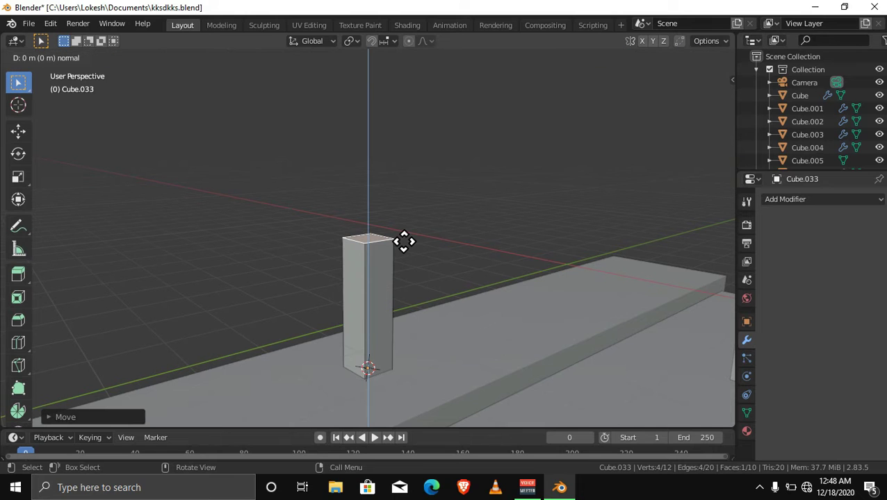
click(403, 204)
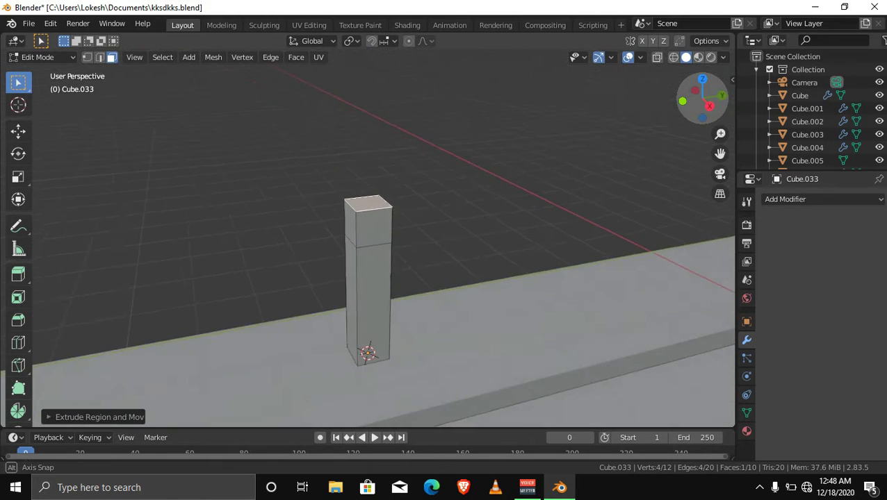
drag(699, 93, 709, 89)
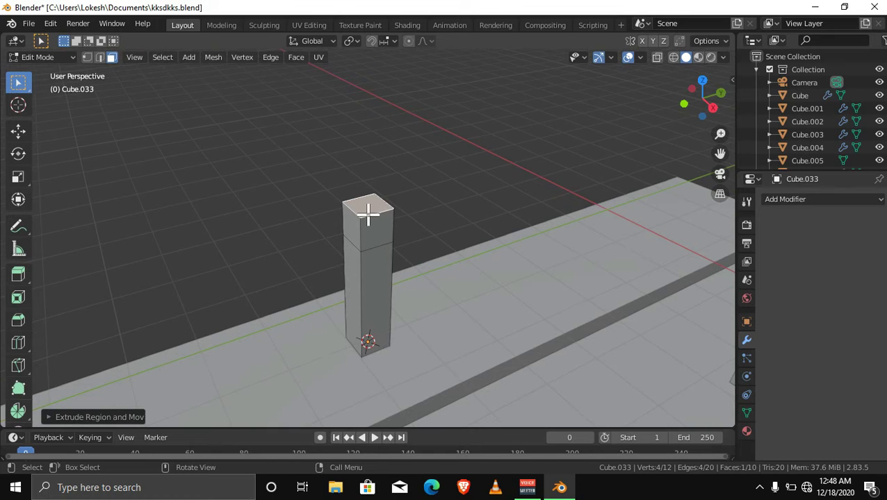
key(s)
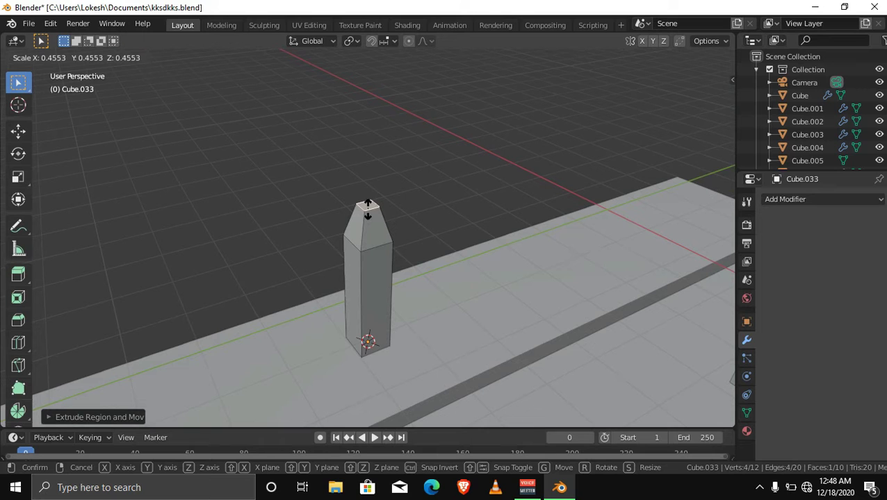
click(368, 208)
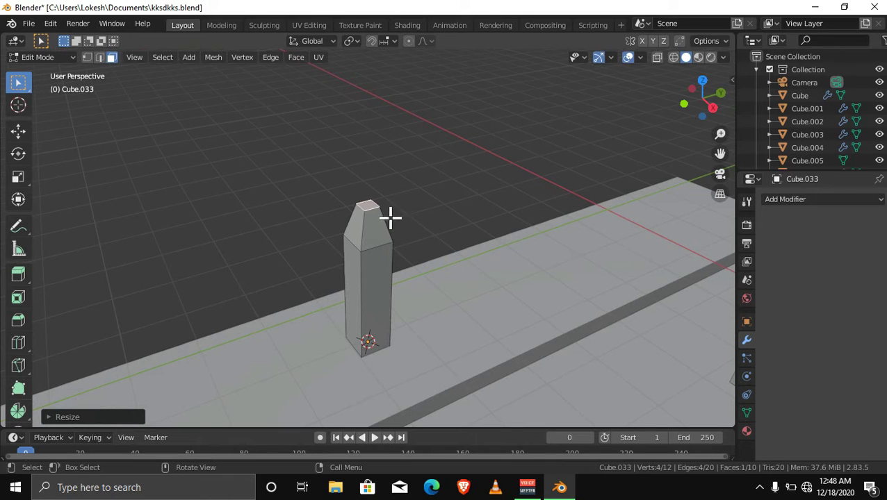
key(e)
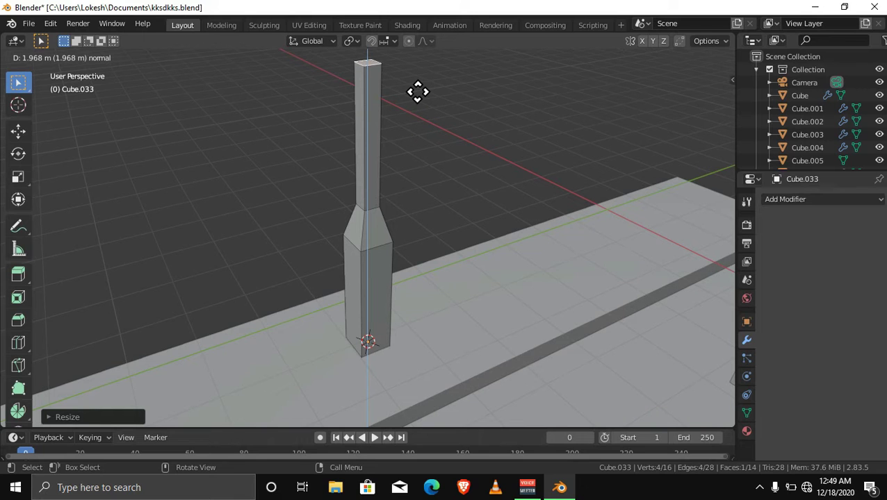
click(417, 91)
scroll(422, 302, down, 3)
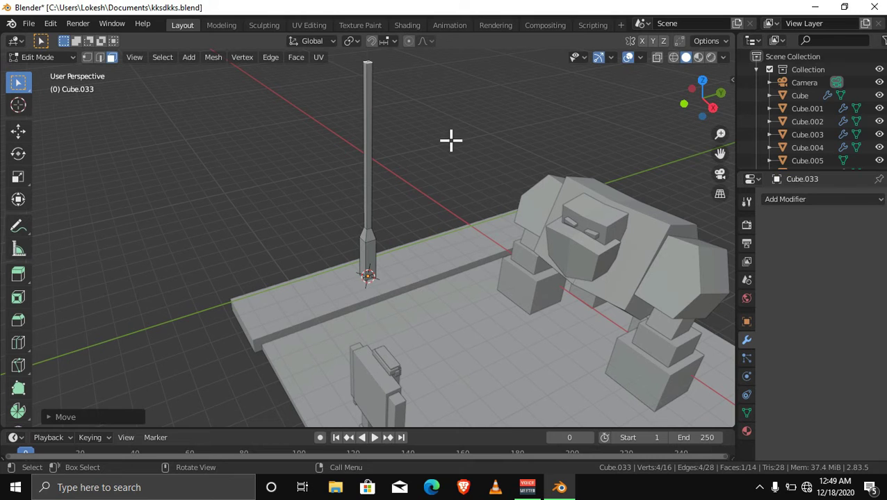
mouse_move(698, 101)
mouse_down()
mouse_move(710, 139)
mouse_move(347, 96)
mouse_up()
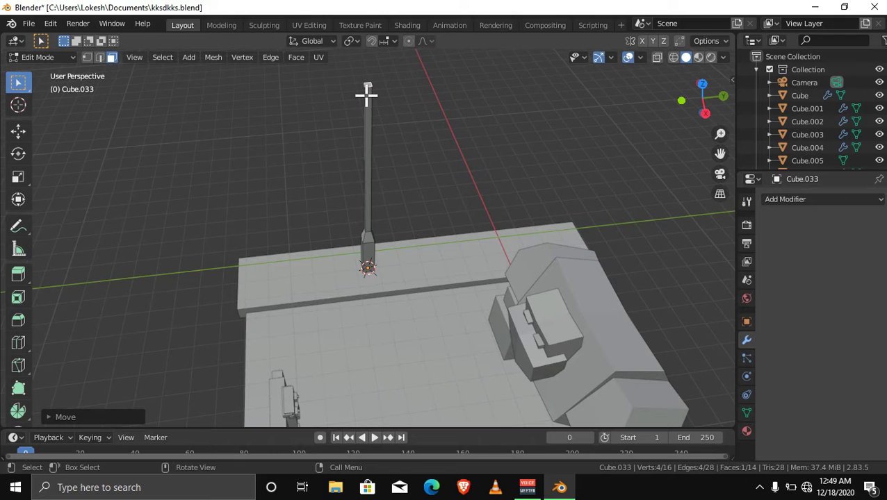
scroll(366, 95, up, 1)
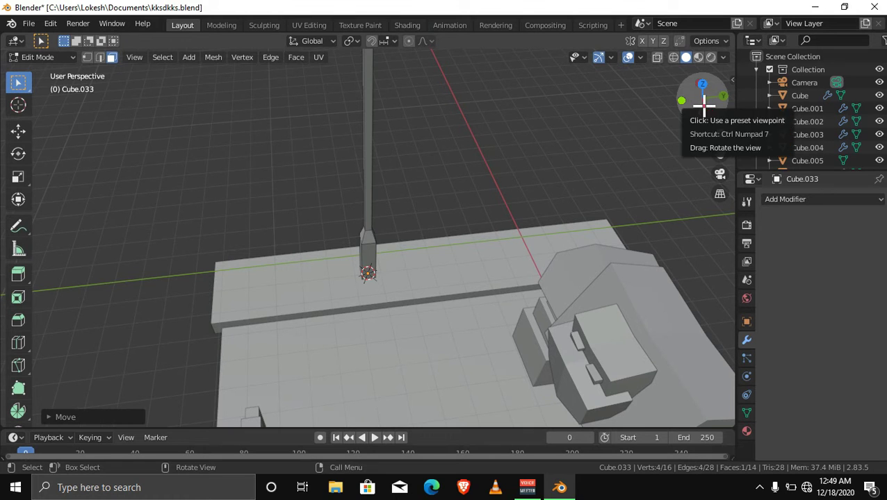
drag(702, 101, 693, 103)
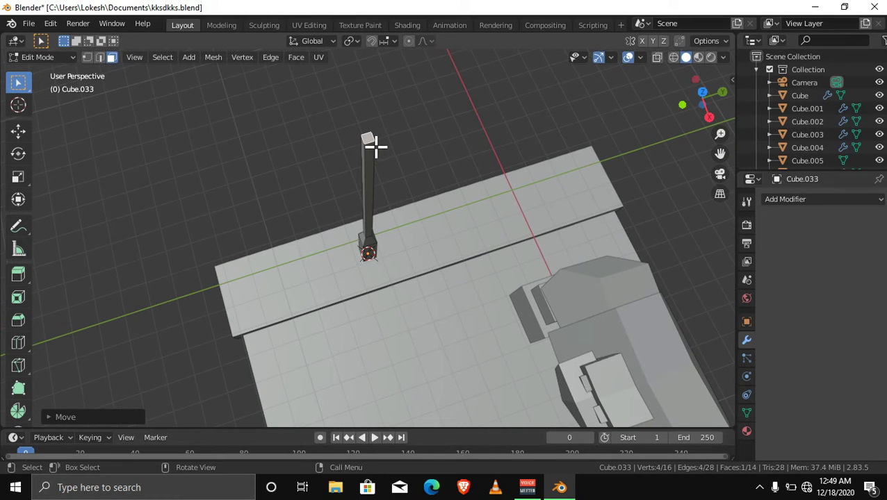
key(KP_Decimal)
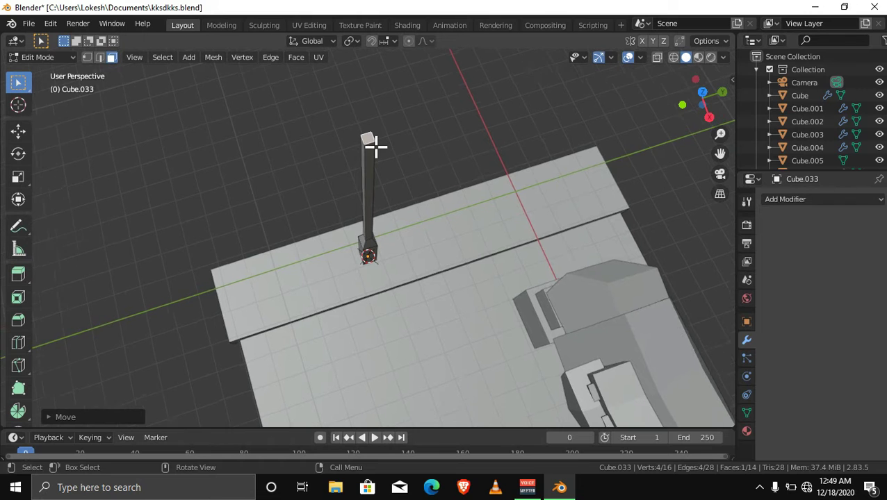
drag(688, 119, 578, 186)
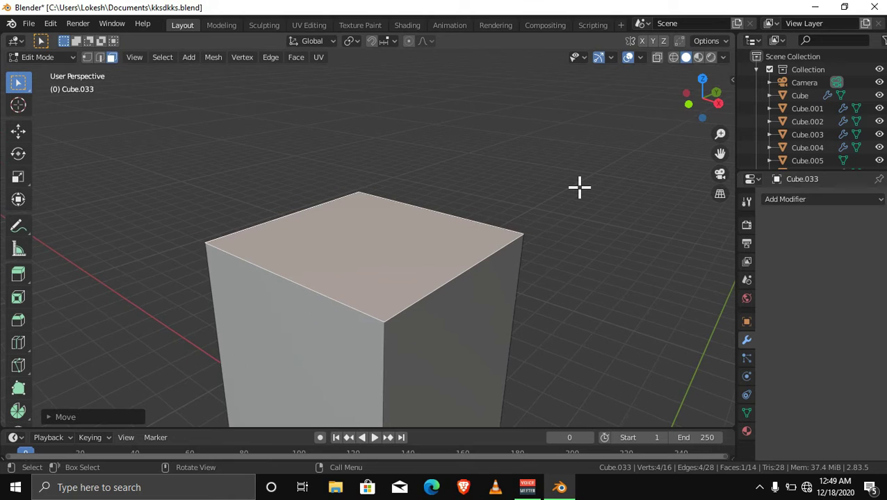
scroll(579, 186, down, 2)
scroll(579, 186, down, 1)
scroll(579, 186, down, 2)
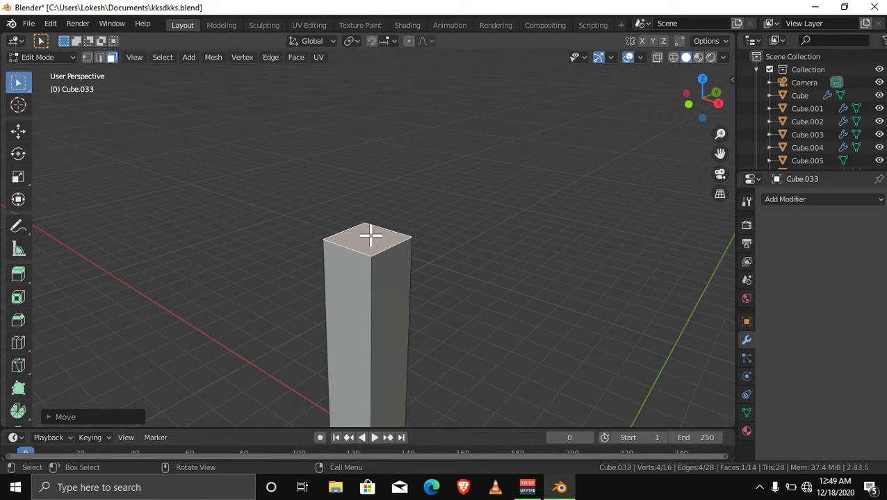
key(e)
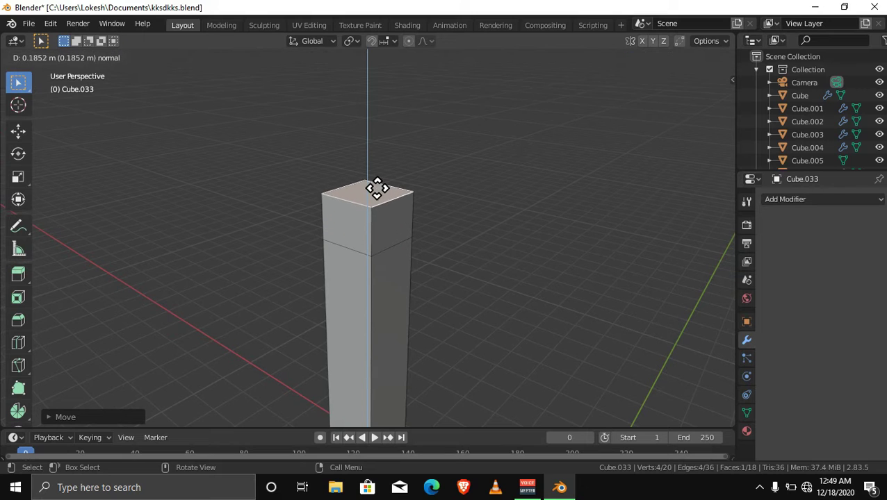
Step: Extrude the side face near the pole top about 0.634 m sideways into a lamp arm
click(378, 182)
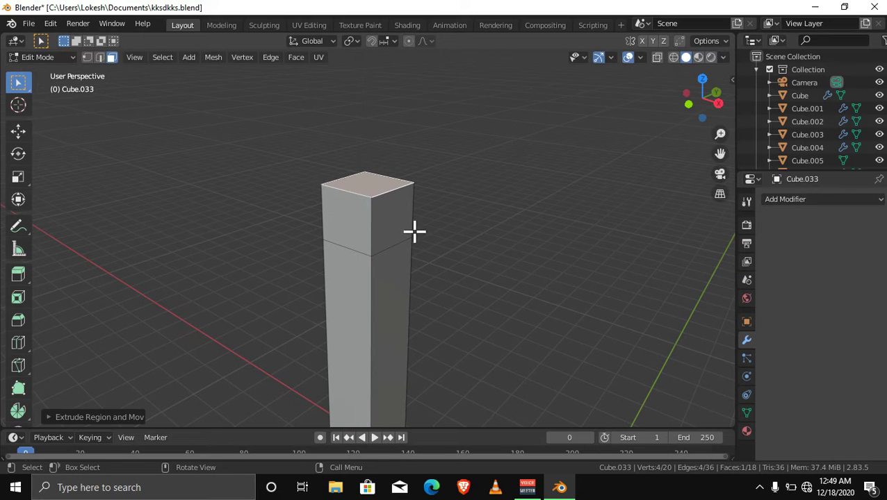
click(392, 229)
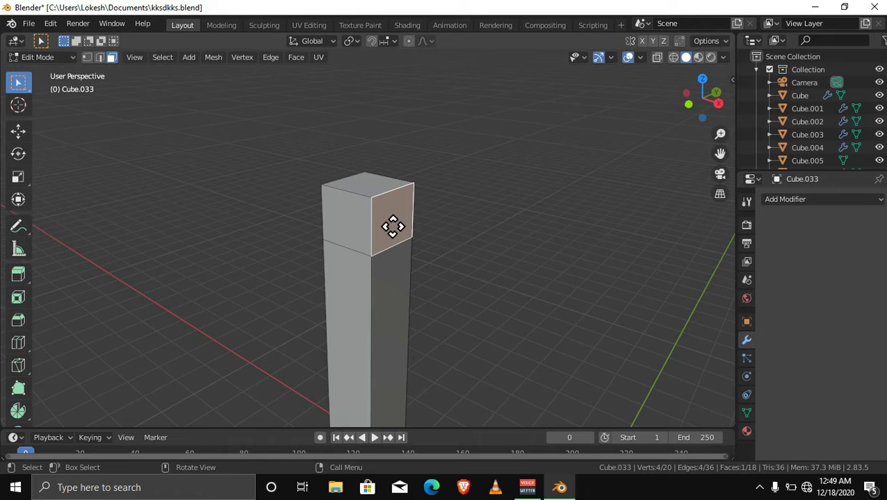
key(e)
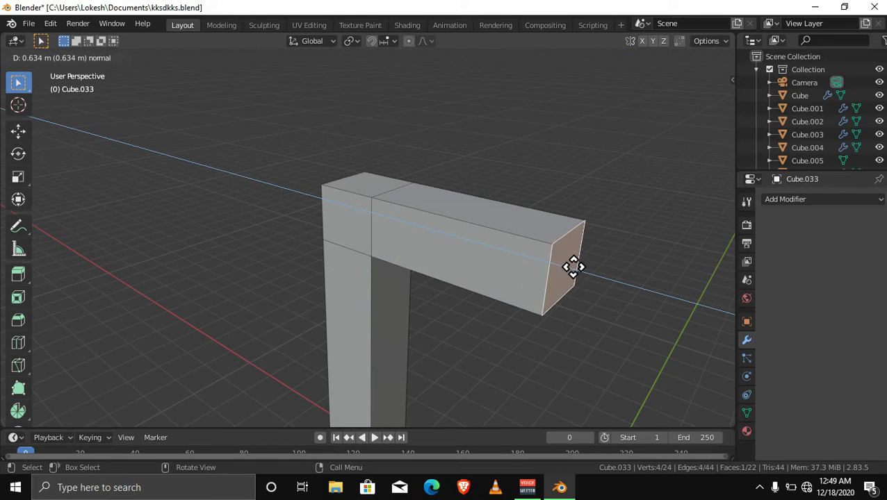
click(649, 284)
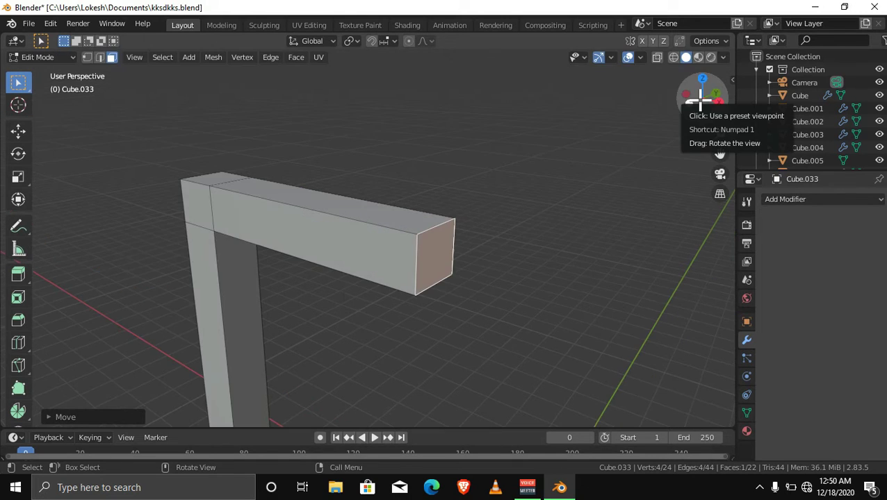
drag(702, 103, 699, 105)
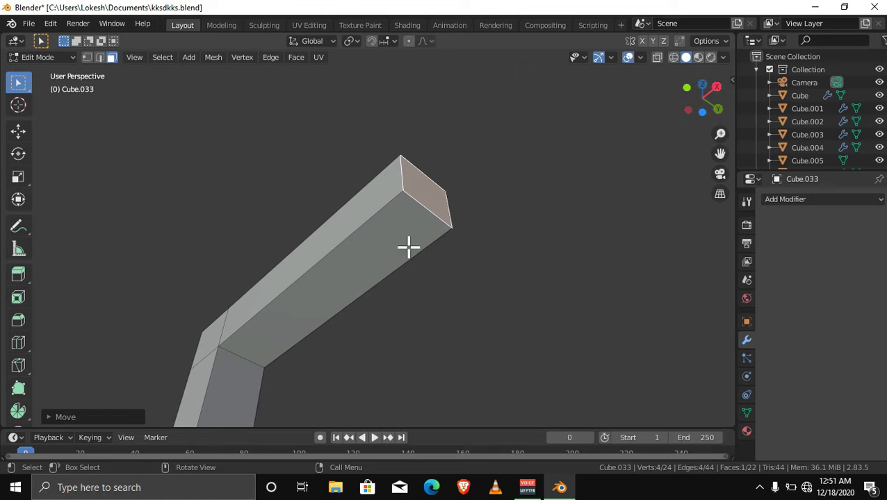
click(358, 262)
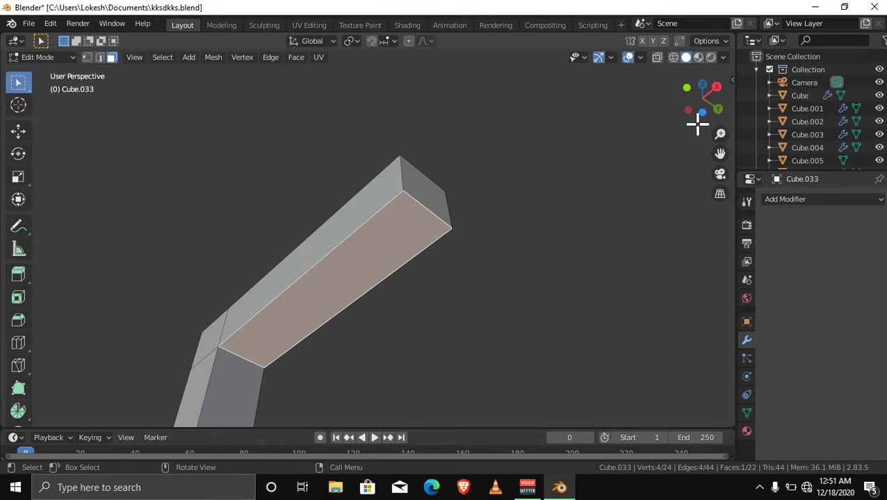
Step: Add two crosswise loop cuts across the lamp arm, one near its end
drag(702, 89, 688, 94)
key(ctrl+r)
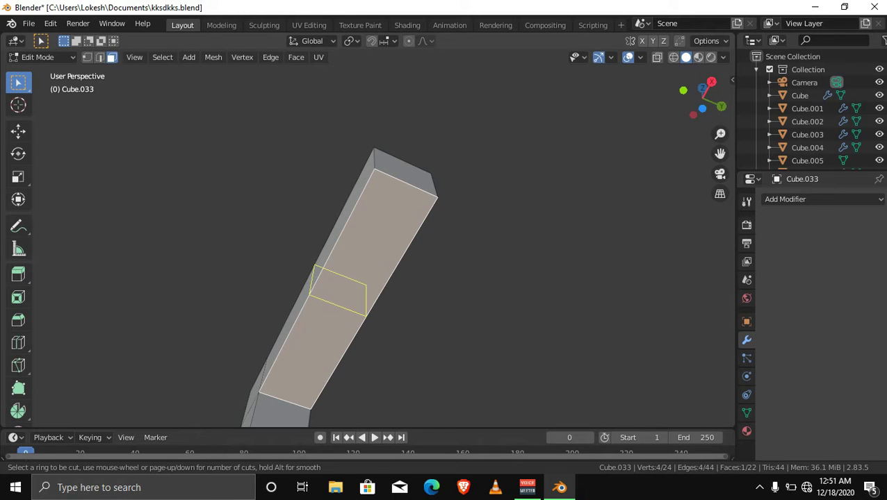
click(338, 305)
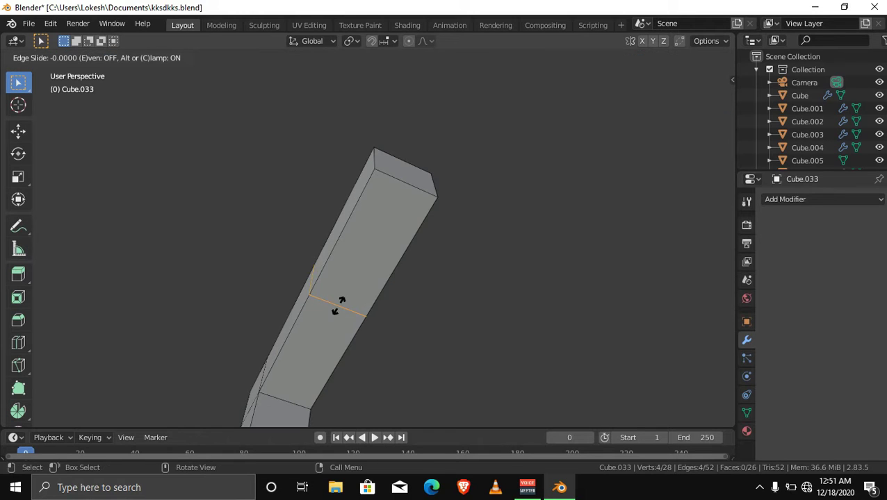
click(307, 358)
key(ctrl+r)
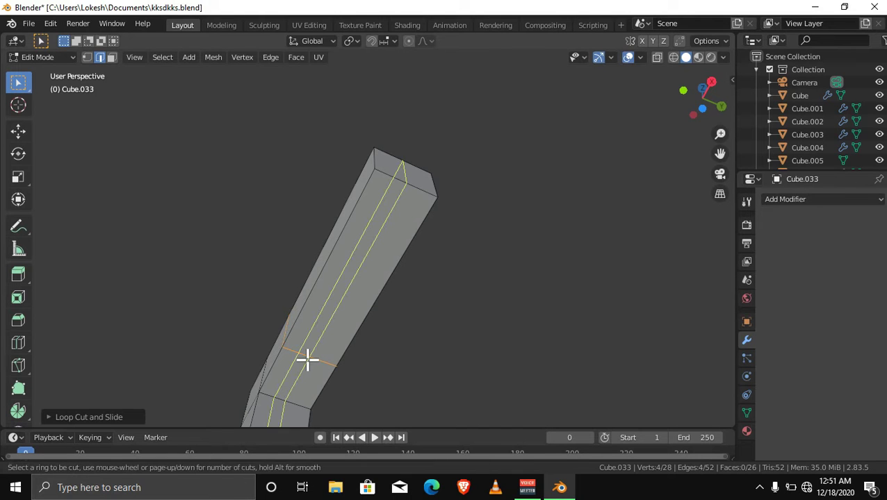
click(373, 223)
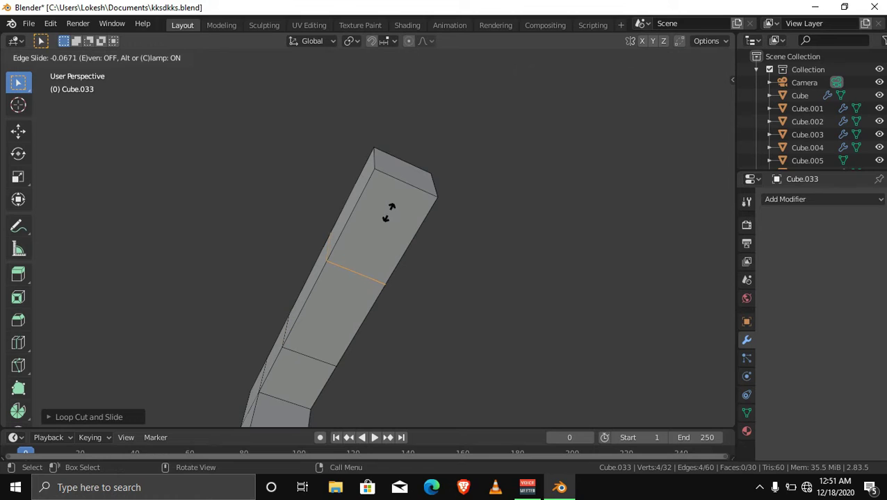
click(466, 177)
Step: Add two lengthwise loop cuts near the arm's sides and select the long inner face
key(ctrl+r)
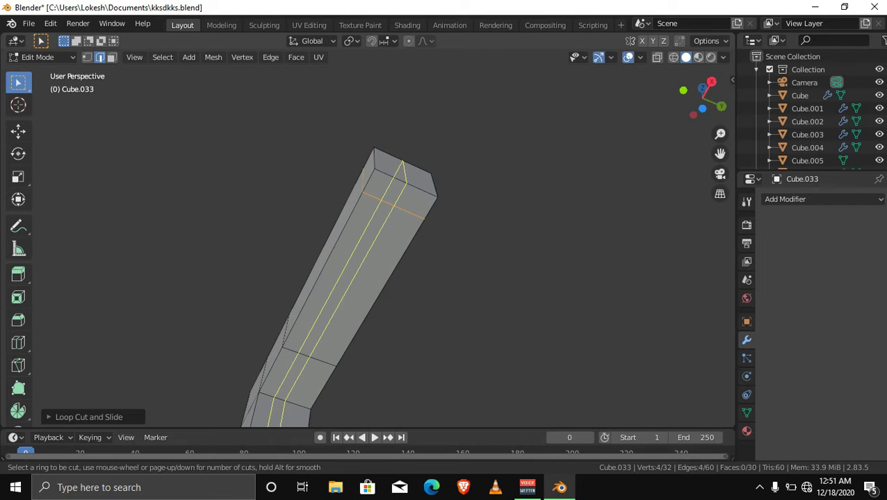
click(305, 373)
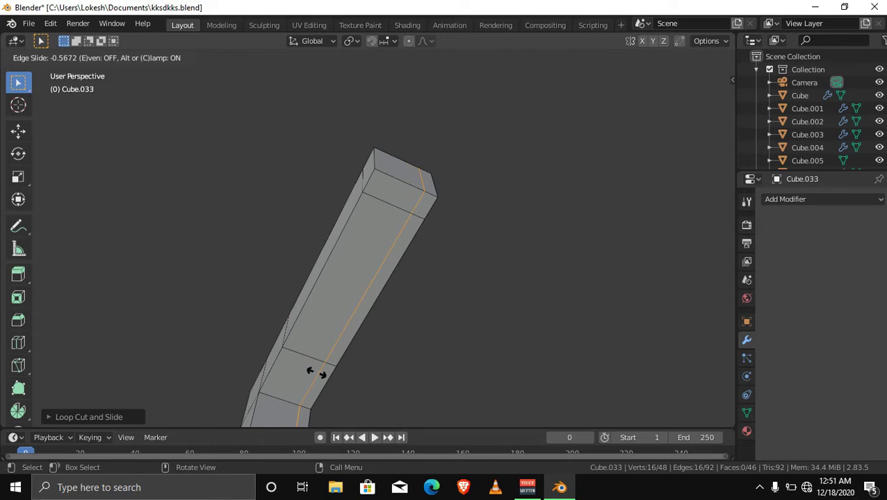
click(316, 373)
key(ctrl+r)
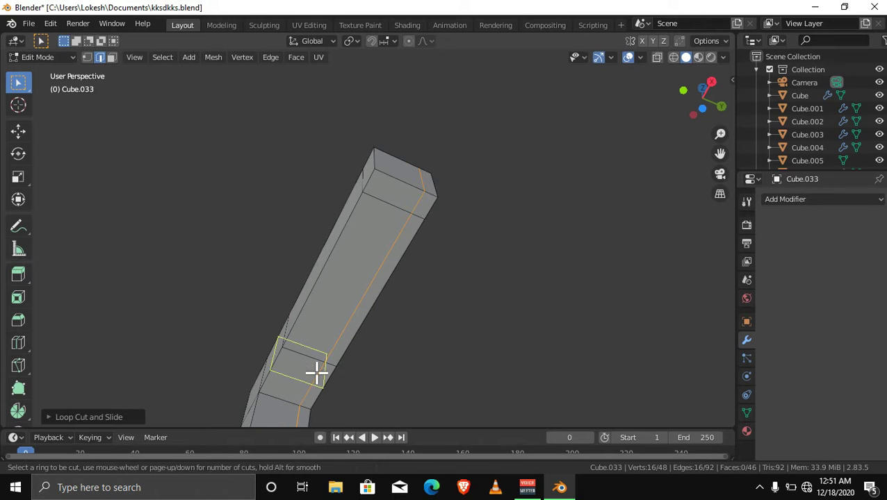
click(306, 343)
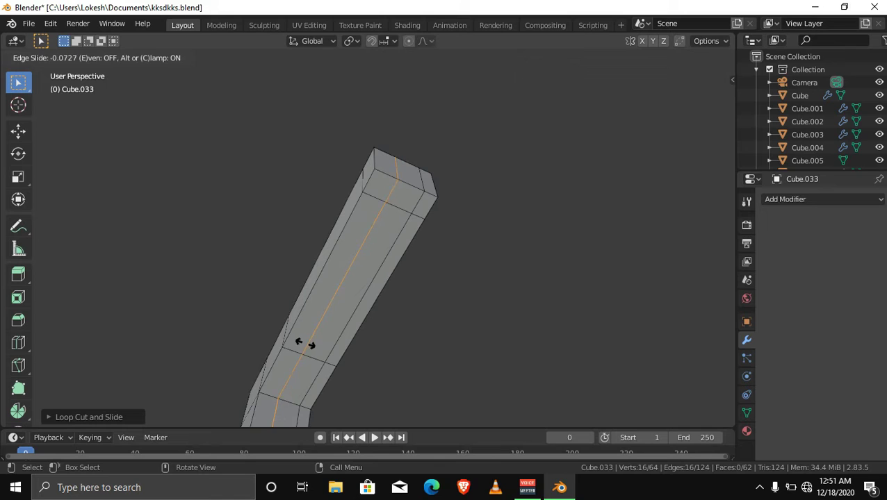
click(287, 341)
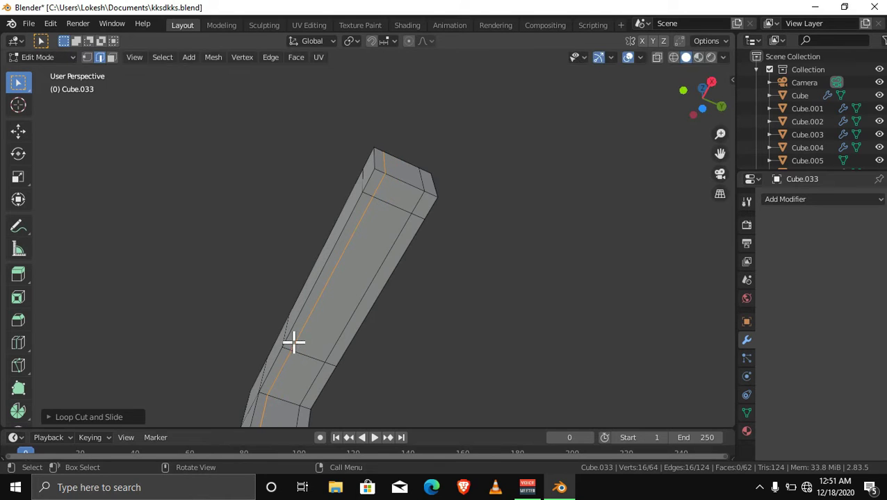
click(338, 340)
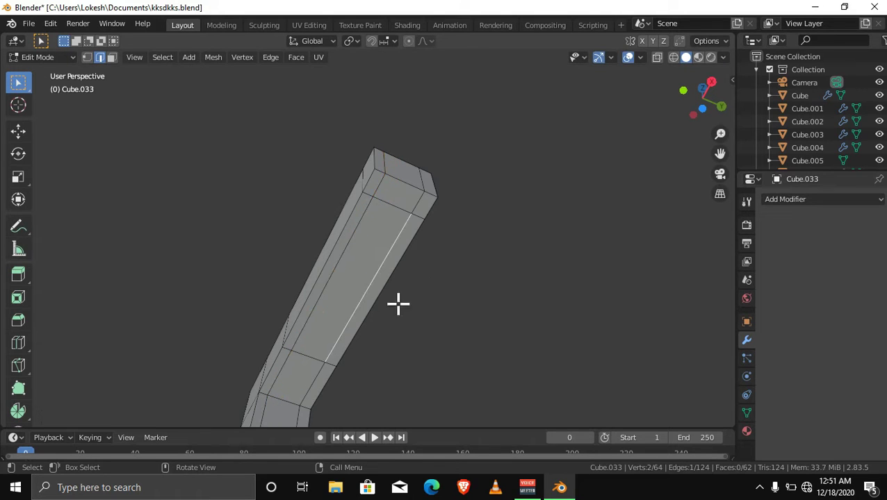
click(111, 57)
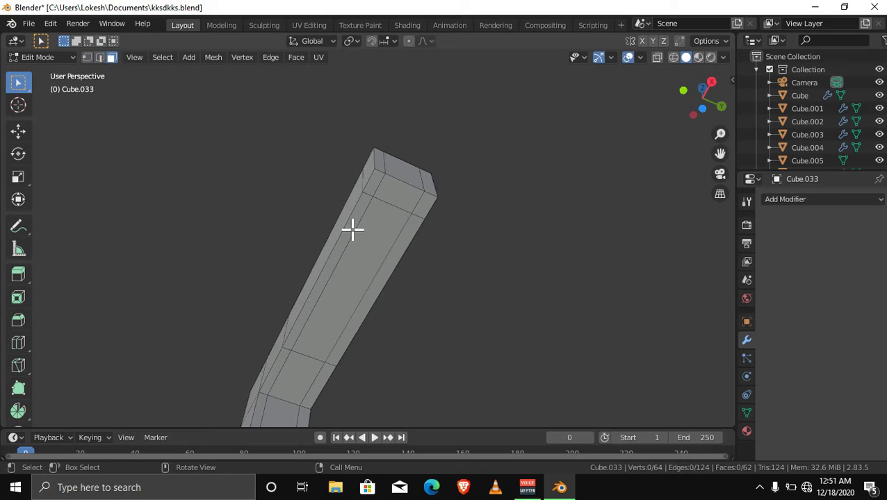
click(354, 253)
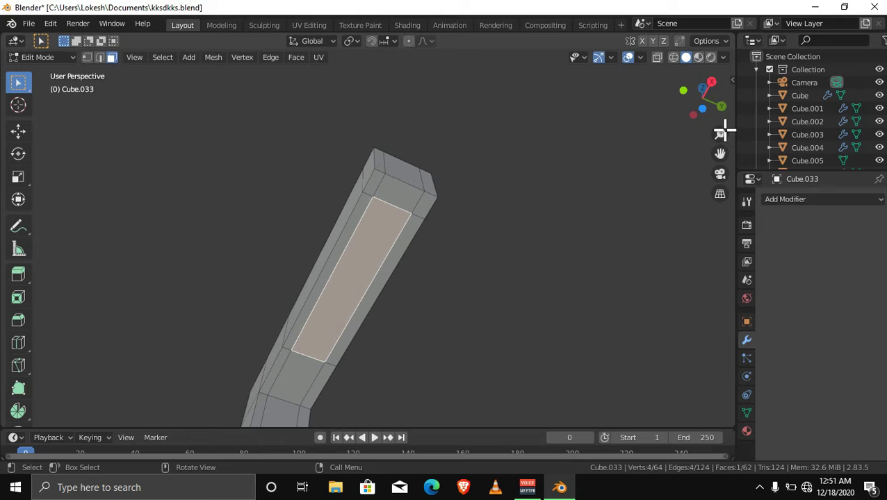
Step: Orbit beneath the lamp arm to view its face, then zoom out to the whole scene
drag(710, 103, 723, 104)
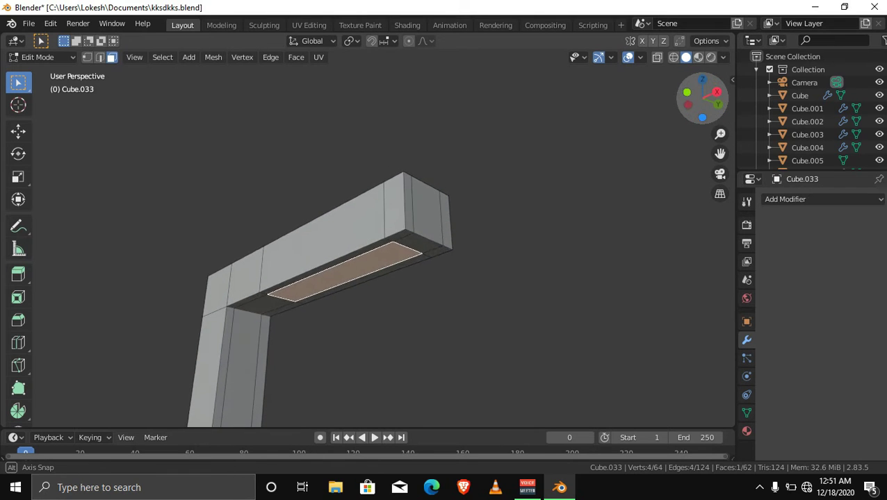
drag(722, 104, 726, 106)
scroll(314, 344, down, 3)
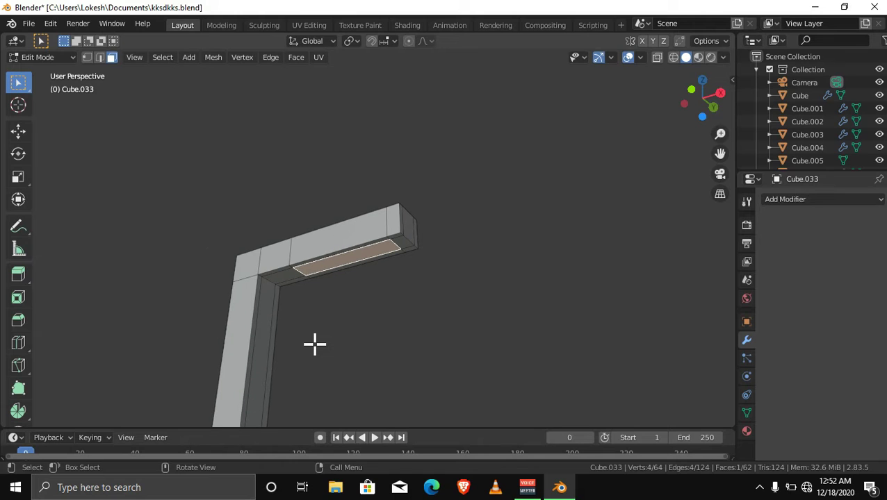
mouse_move(694, 103)
mouse_down()
mouse_move(709, 111)
mouse_move(703, 97)
mouse_up()
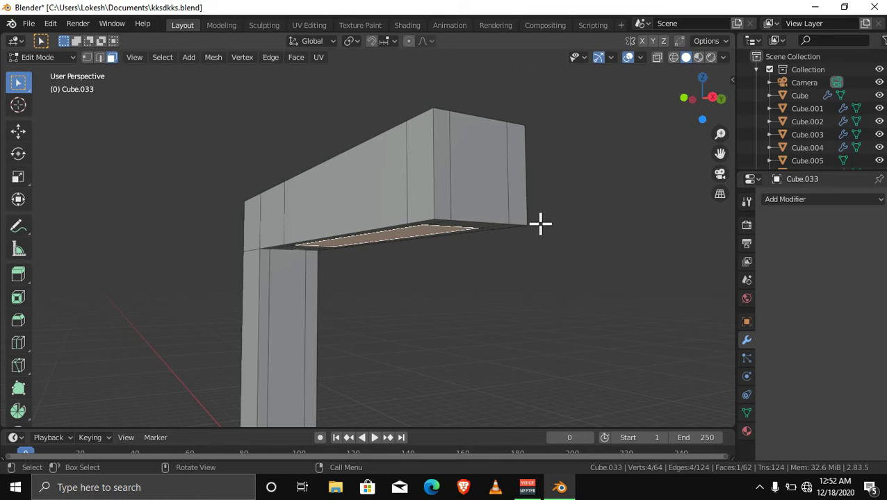
scroll(507, 261, down, 5)
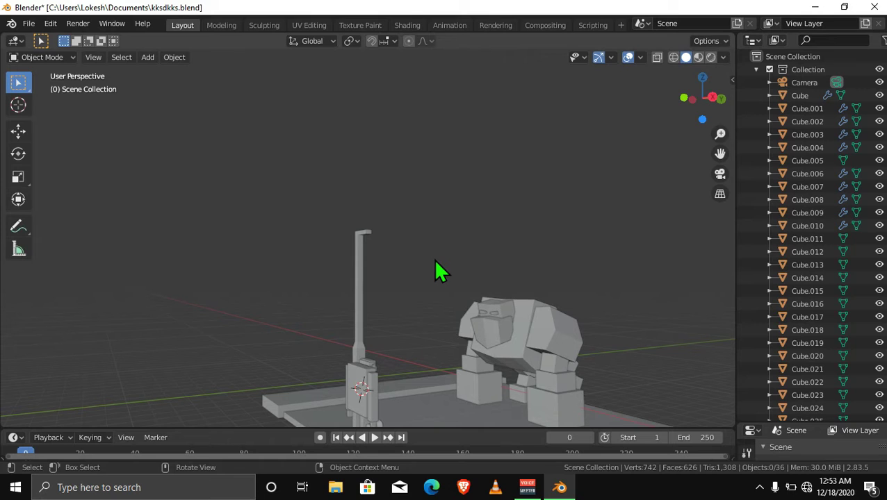
click(408, 26)
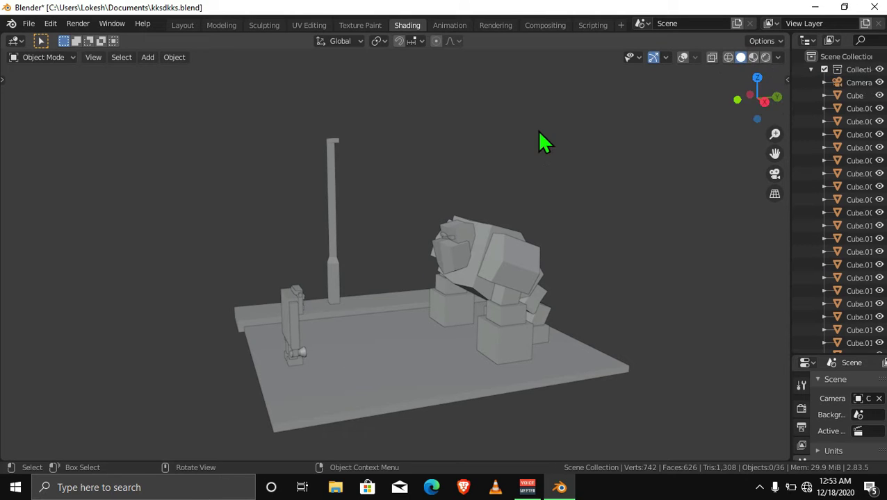
Step: Compare Material Preview and Rendered shading, then open base plate Cube.031's material nodes
click(752, 57)
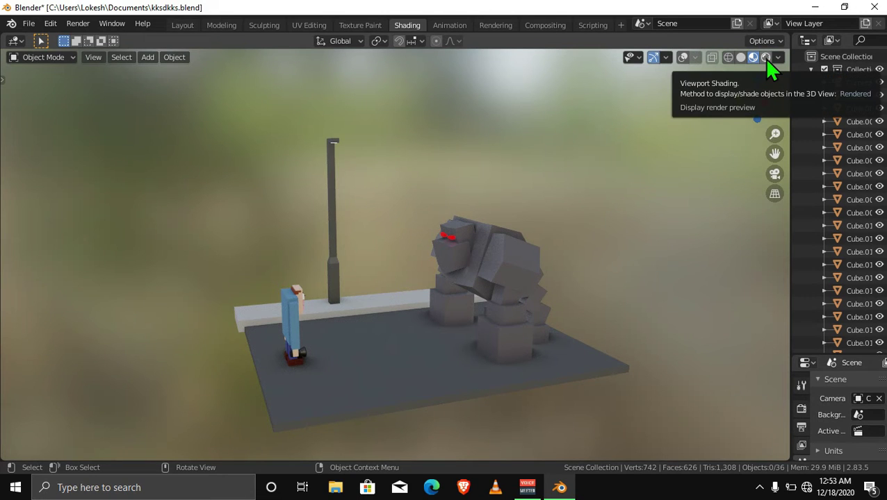
click(765, 57)
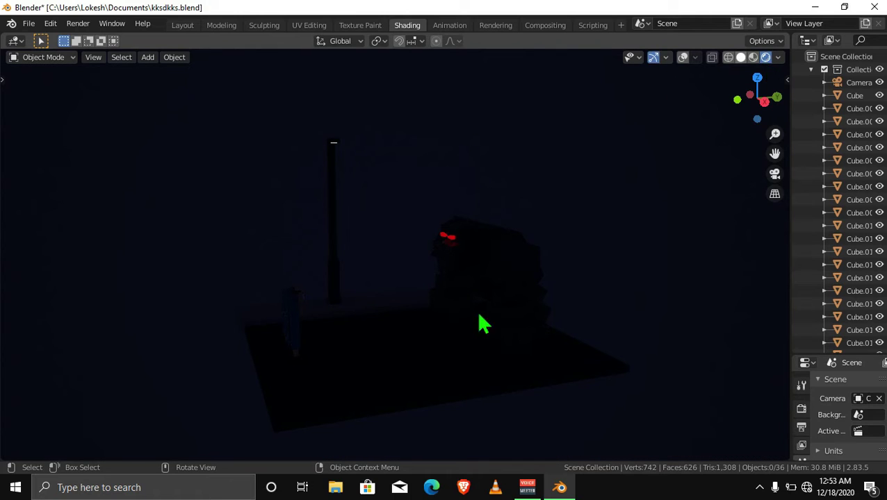
click(753, 57)
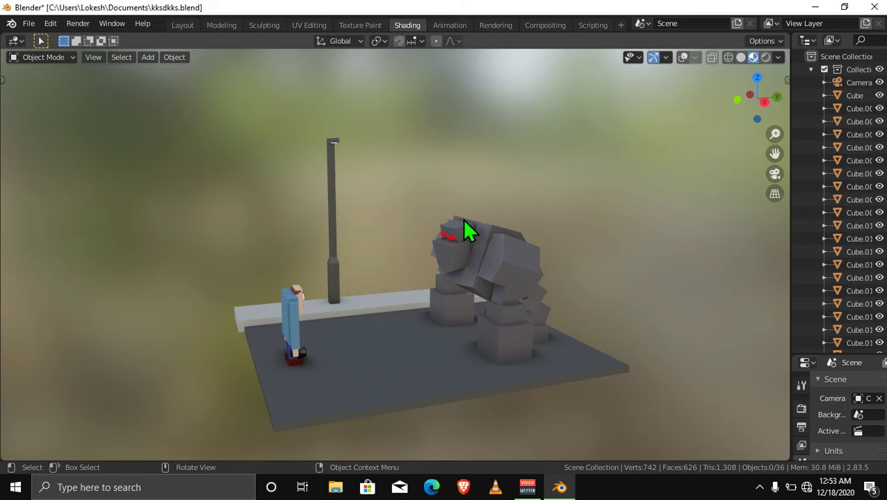
scroll(462, 218, up, 1)
scroll(462, 218, up, 2)
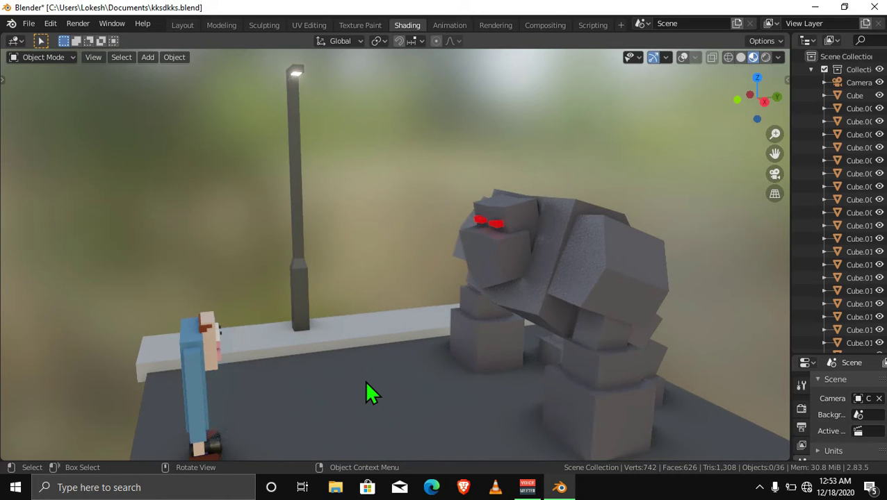
click(367, 384)
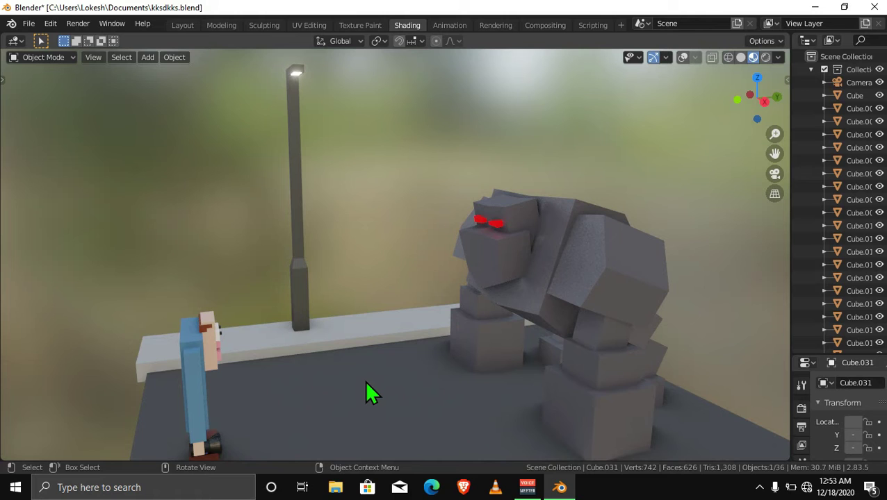
scroll(366, 384, down, 2)
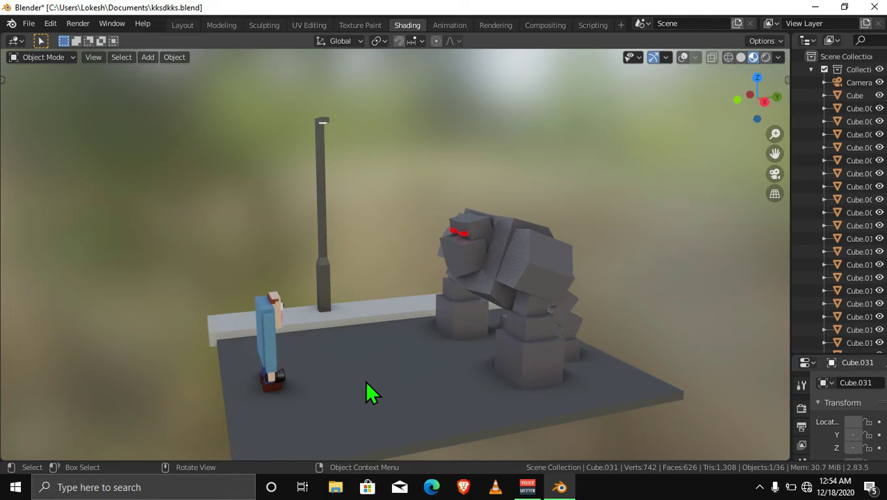
key(ctrl+space)
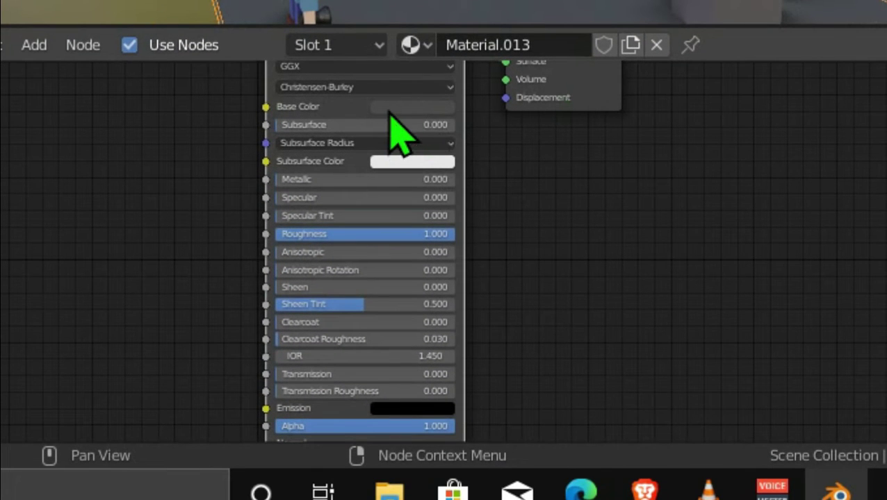
Step: Check the lamp post's 'street light' material with Metallic 0.532, then select the robot's eyes
click(389, 110)
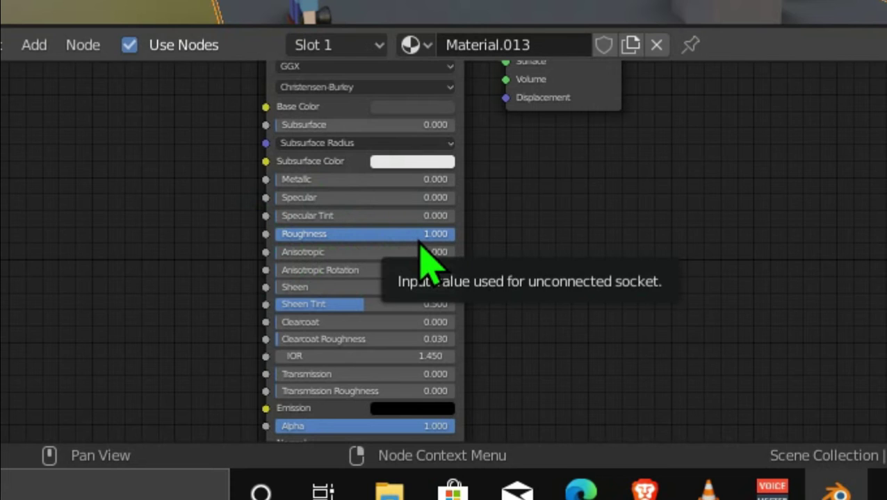
scroll(420, 246, up, 2)
scroll(423, 254, up, 1)
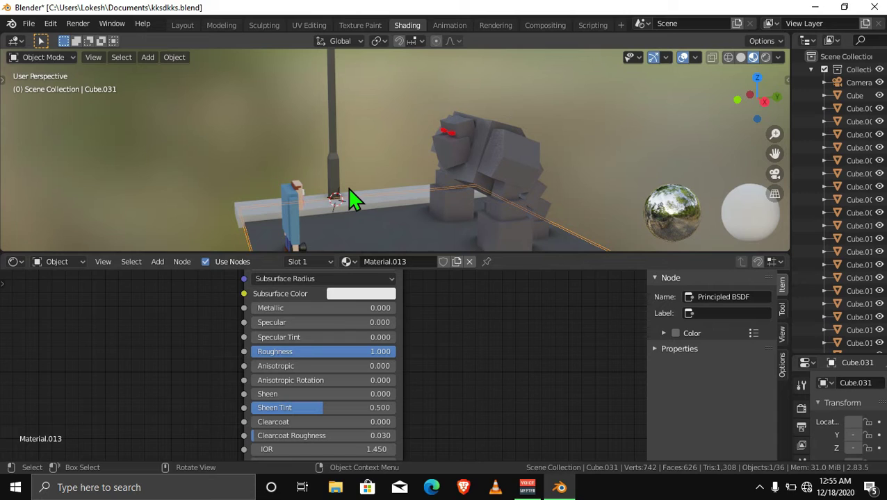
click(301, 217)
scroll(301, 217, down, 3)
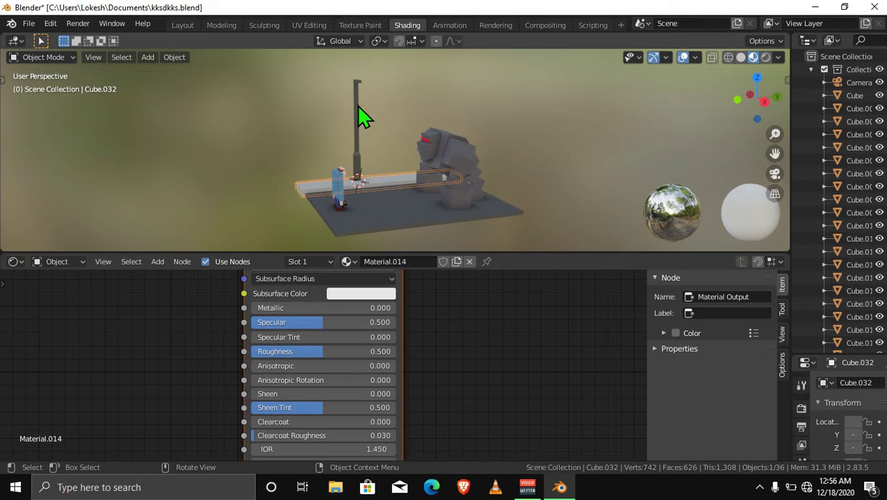
click(360, 127)
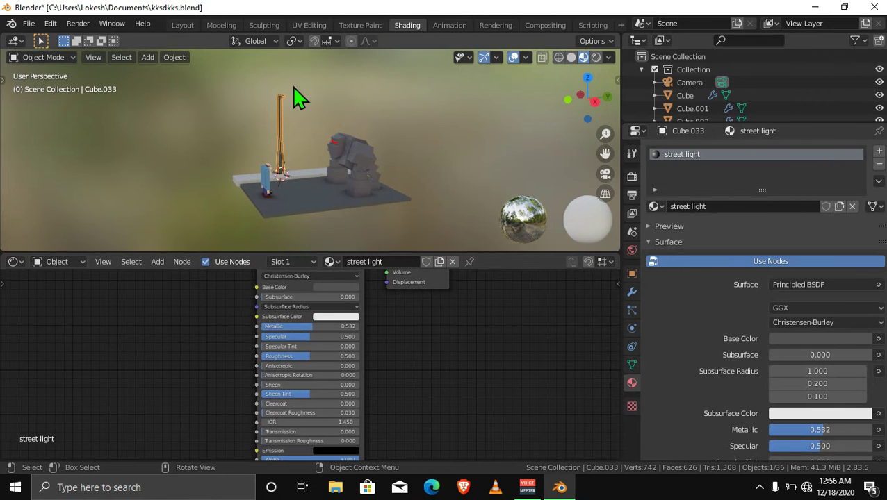
scroll(281, 106, up, 5)
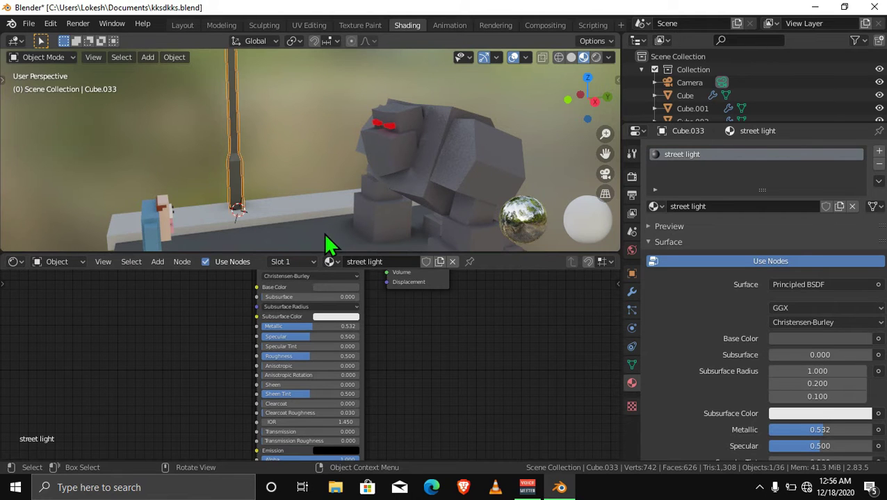
scroll(282, 206, down, 1)
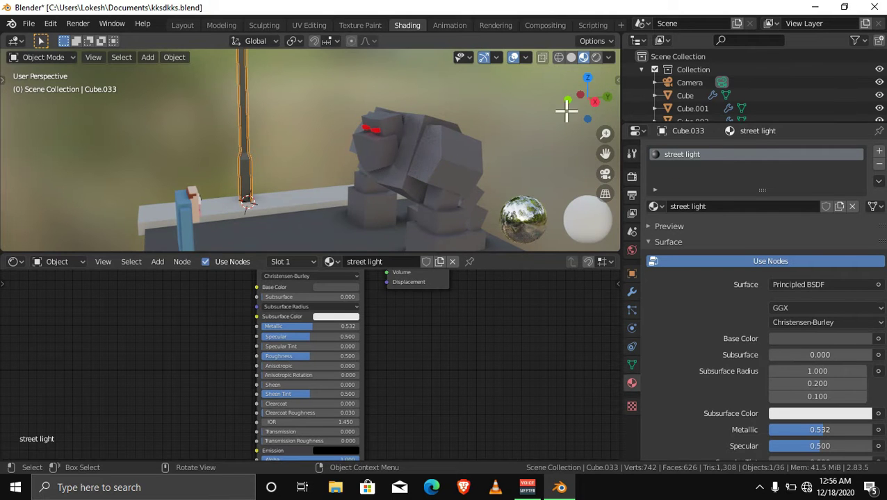
drag(582, 95, 574, 98)
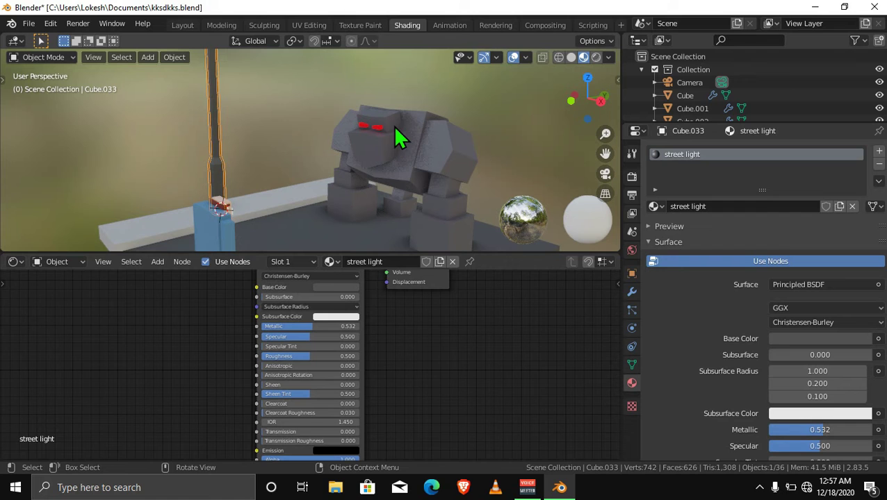
click(376, 126)
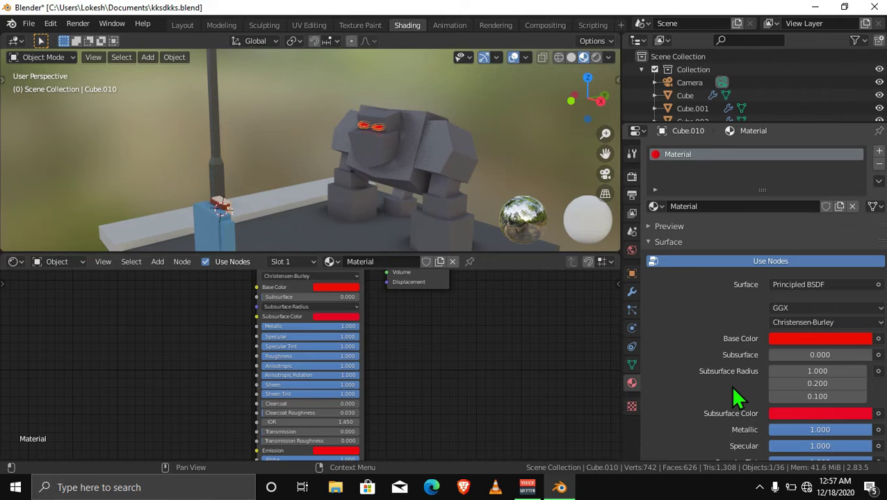
scroll(729, 385, down, 4)
scroll(729, 385, down, 3)
scroll(730, 385, down, 4)
scroll(736, 382, down, 2)
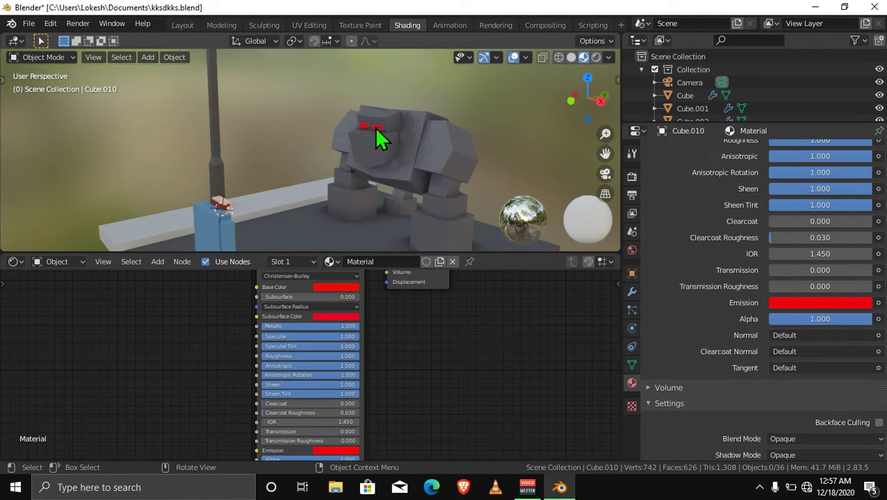
key(KP_Decimal)
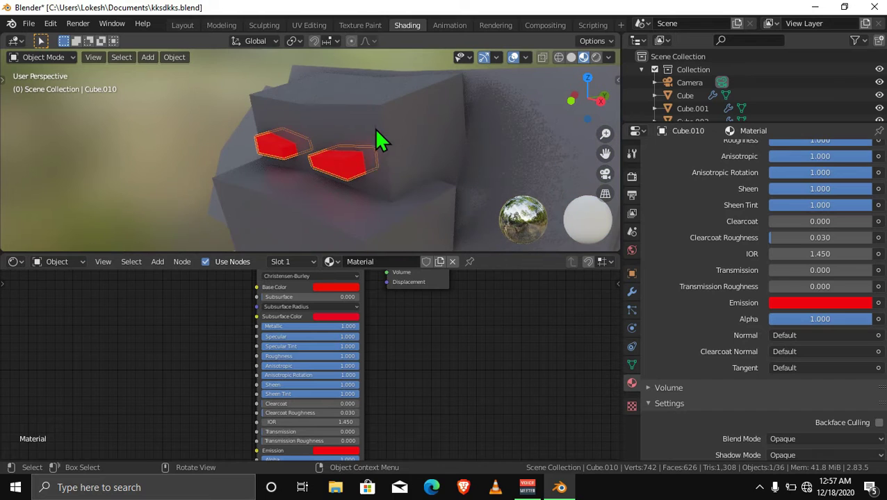
click(154, 108)
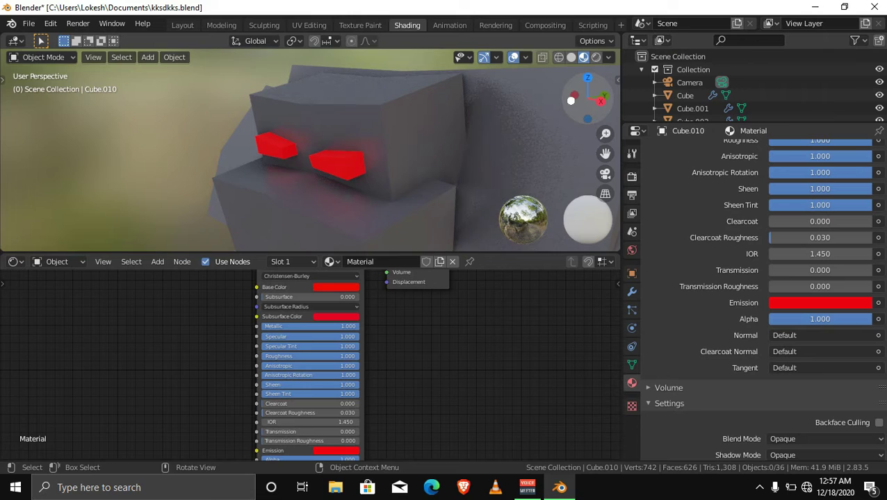
drag(573, 104, 322, 203)
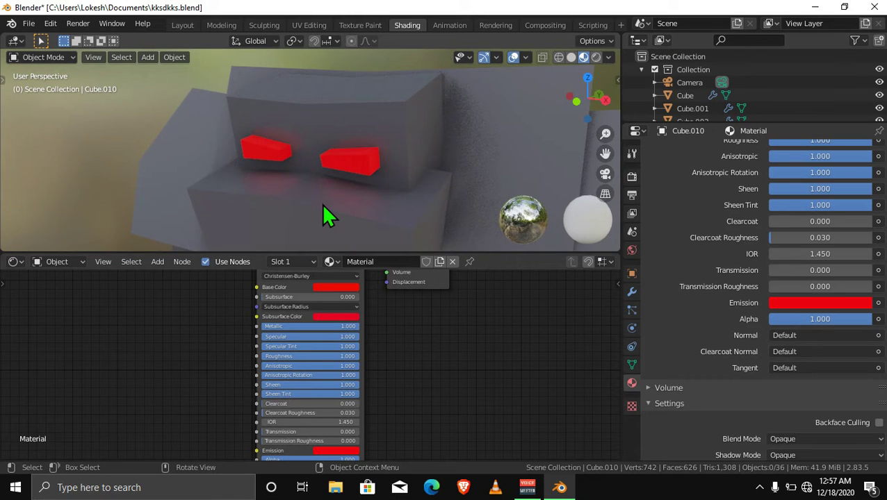
scroll(322, 205, down, 3)
scroll(323, 204, down, 3)
scroll(322, 205, down, 2)
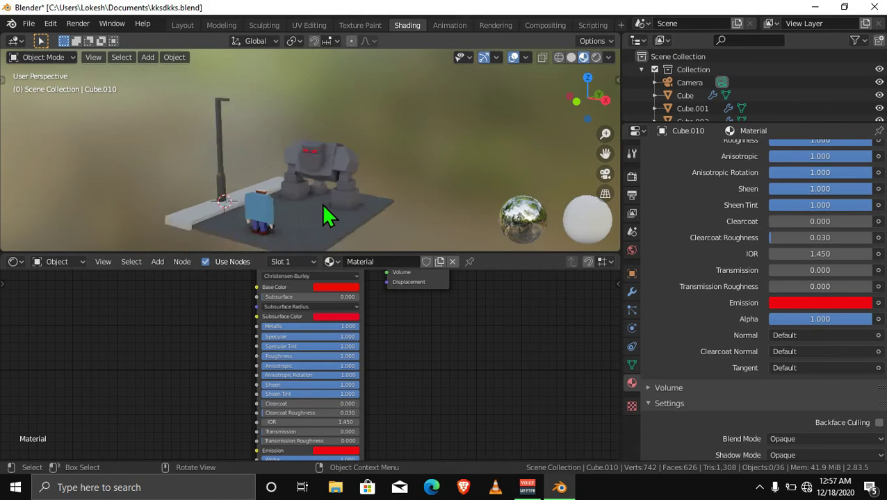
scroll(322, 205, down, 1)
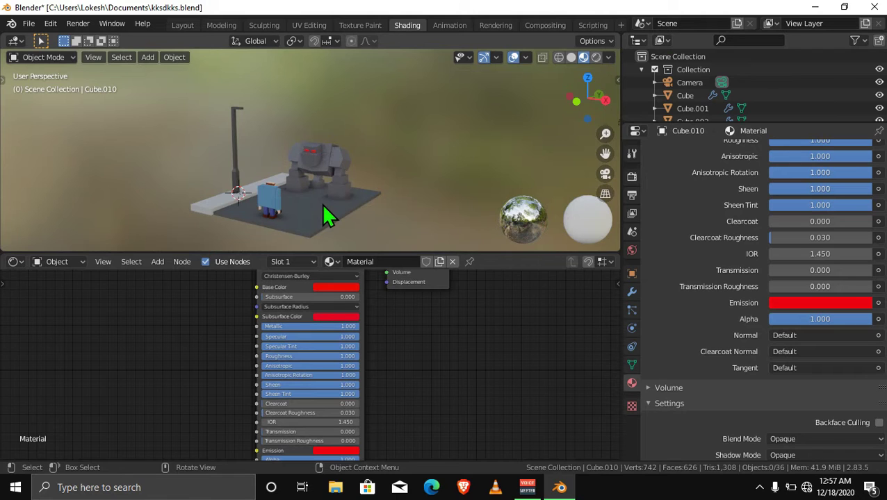
click(312, 154)
key(KP_Decimal)
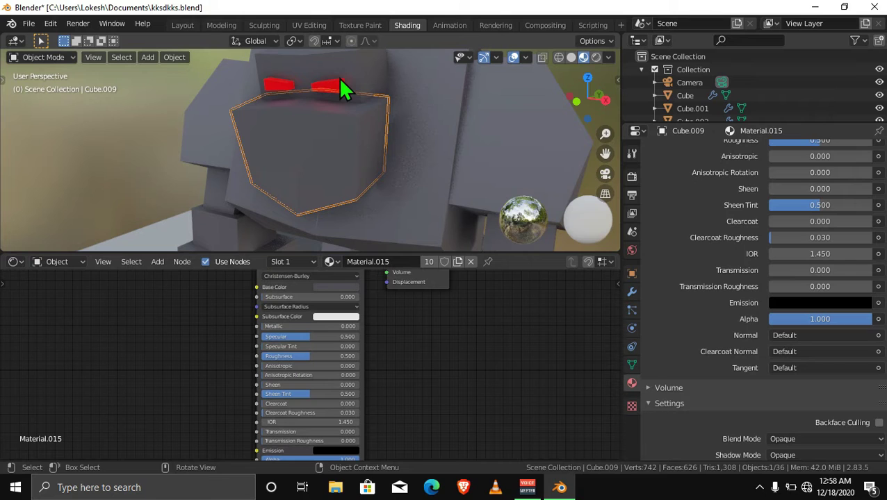
click(338, 85)
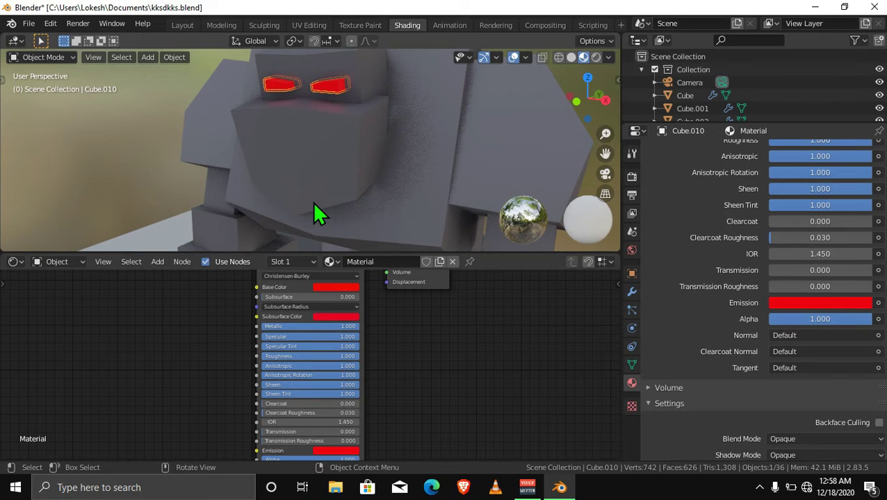
scroll(314, 204, down, 2)
scroll(313, 203, down, 3)
scroll(313, 203, down, 2)
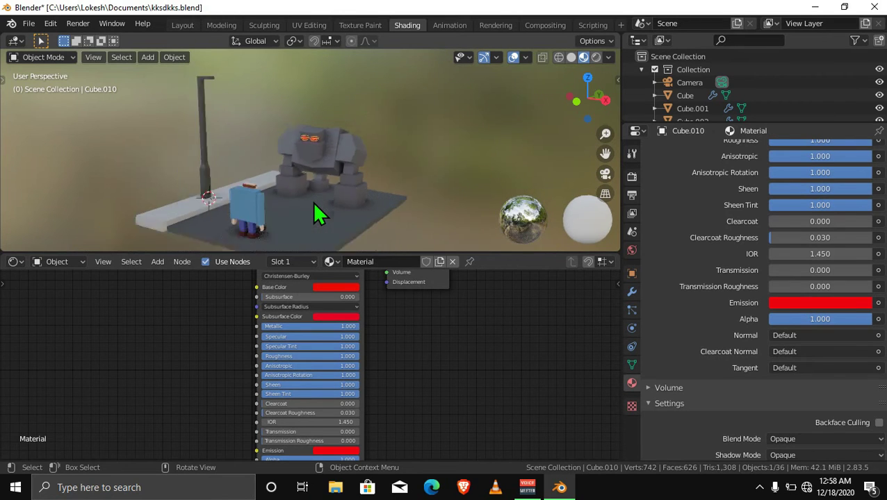
scroll(313, 203, down, 2)
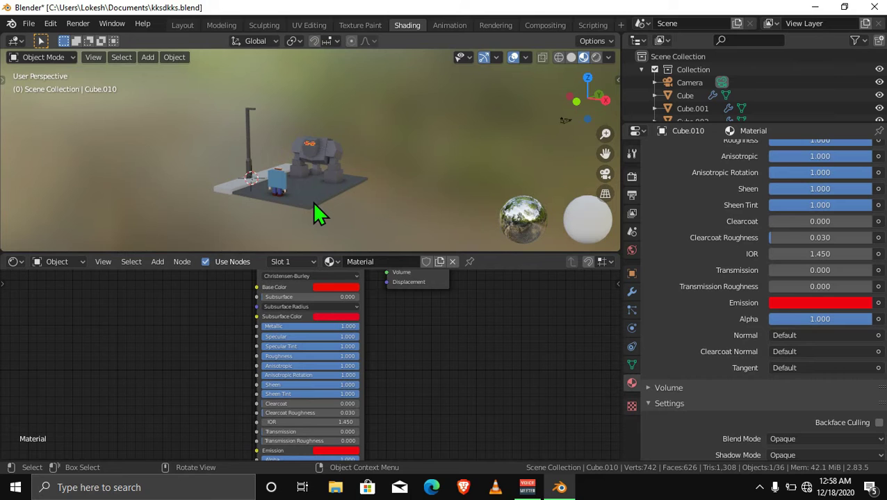
click(251, 115)
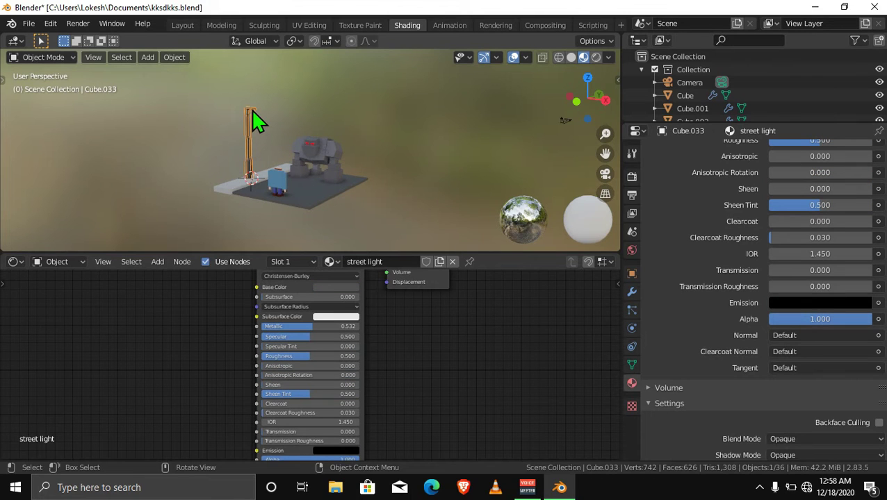
Step: Select the lamp post and put it in Edit Mode with face selection
key(KP_Decimal)
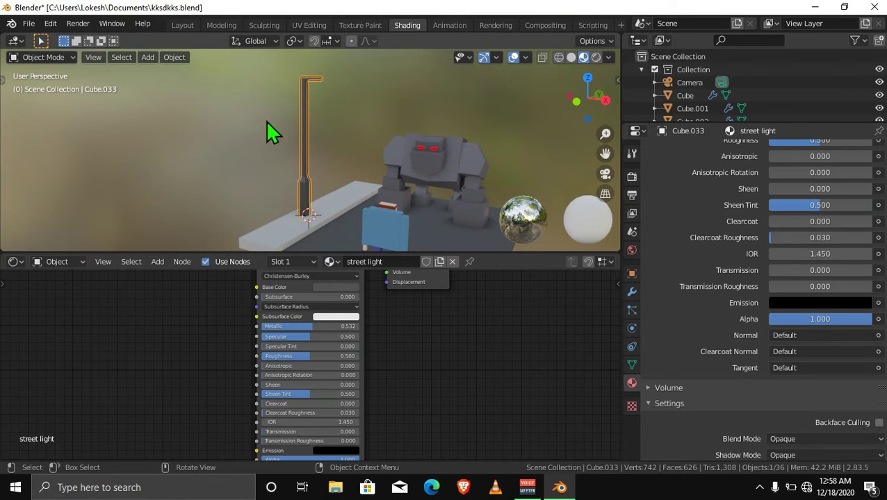
key(alt+a)
click(312, 79)
click(63, 57)
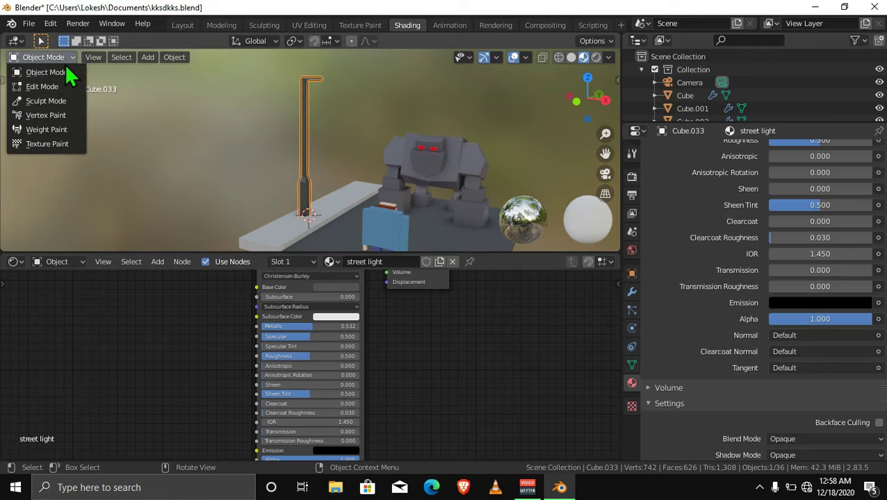
click(59, 84)
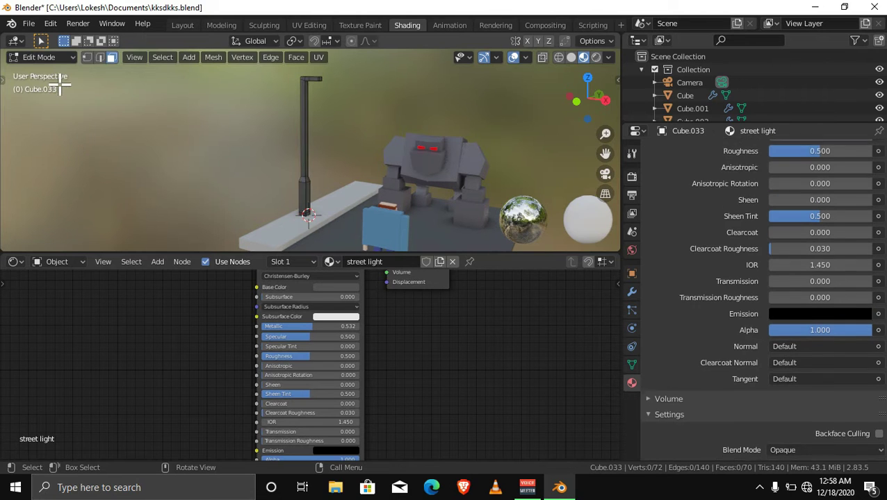
click(42, 57)
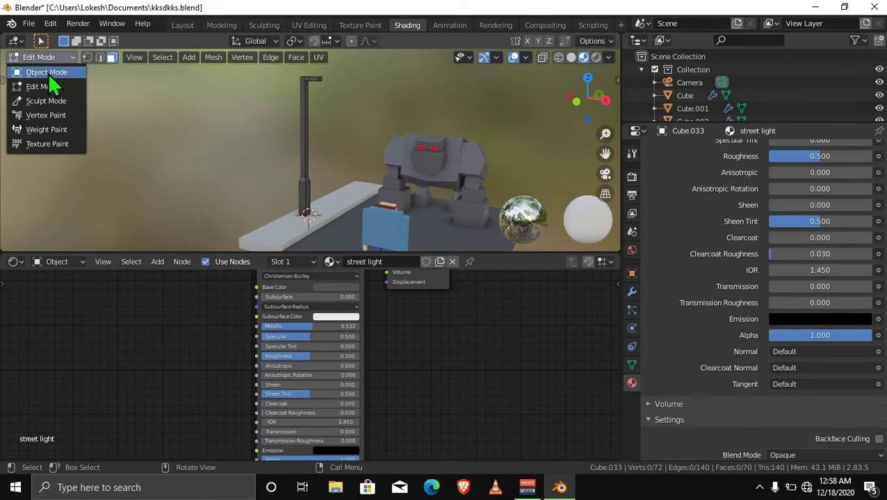
click(48, 73)
click(35, 58)
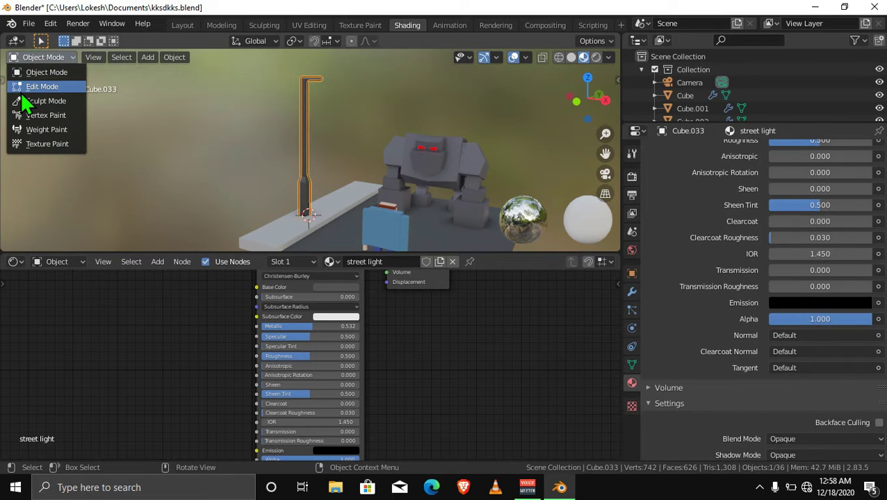
click(28, 89)
click(113, 58)
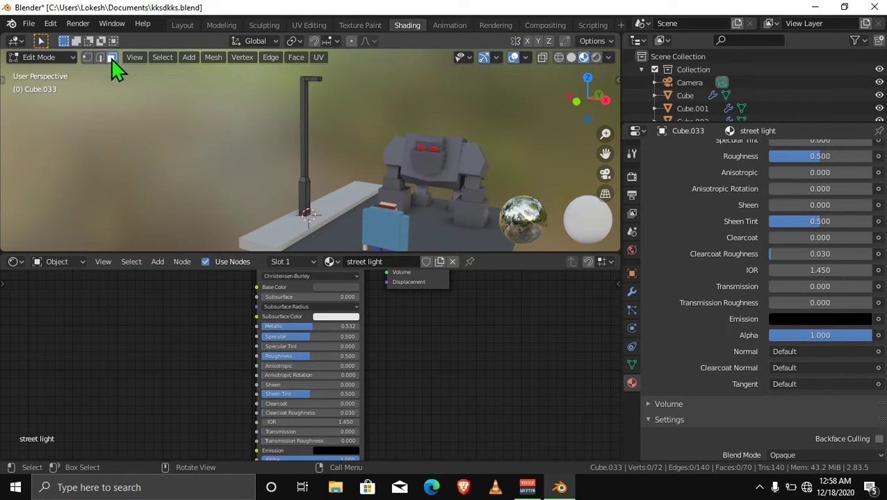
Step: Orbit below the lamp arm and select its underside face
click(313, 80)
key(KP_Decimal)
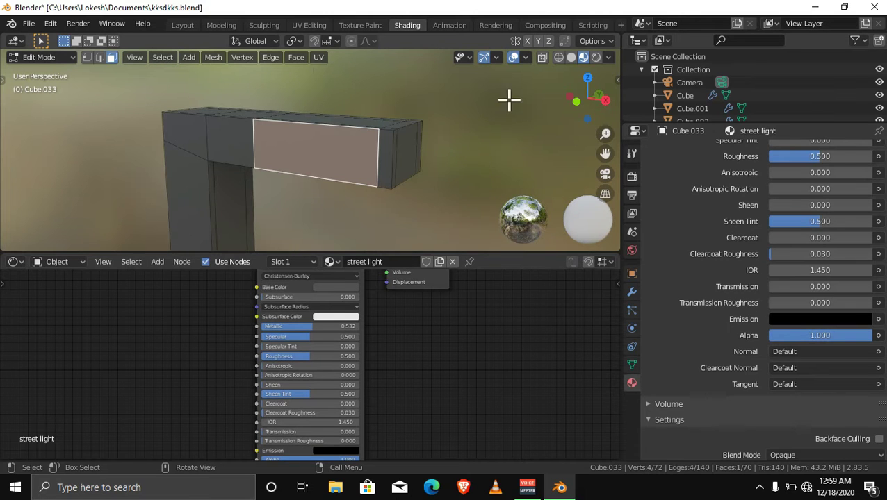
drag(573, 95, 336, 186)
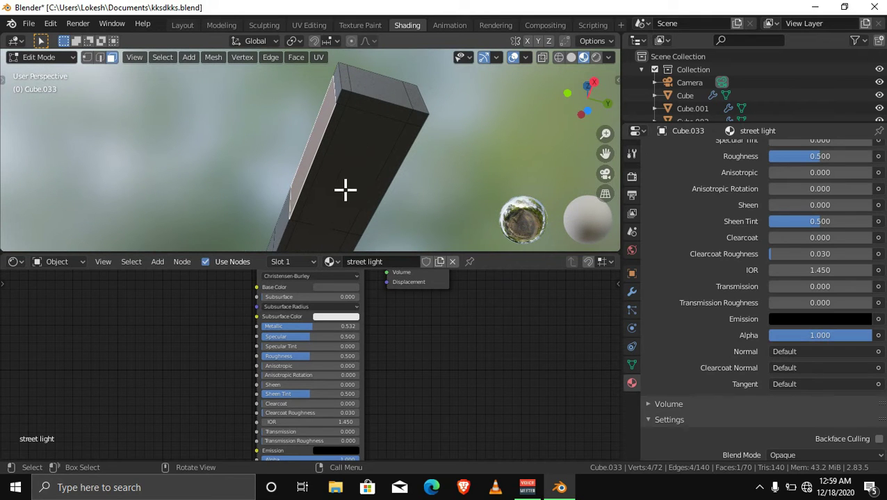
click(340, 174)
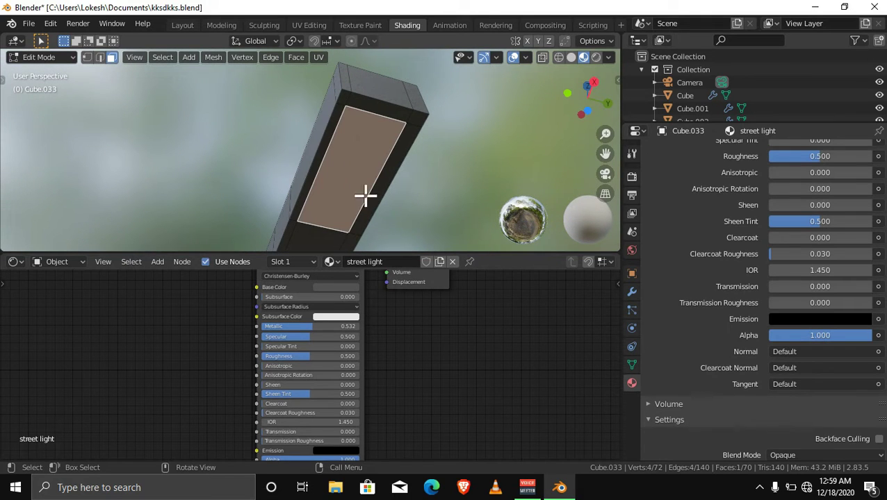
Step: Show the material settings and check the existing material list without changing it
click(632, 154)
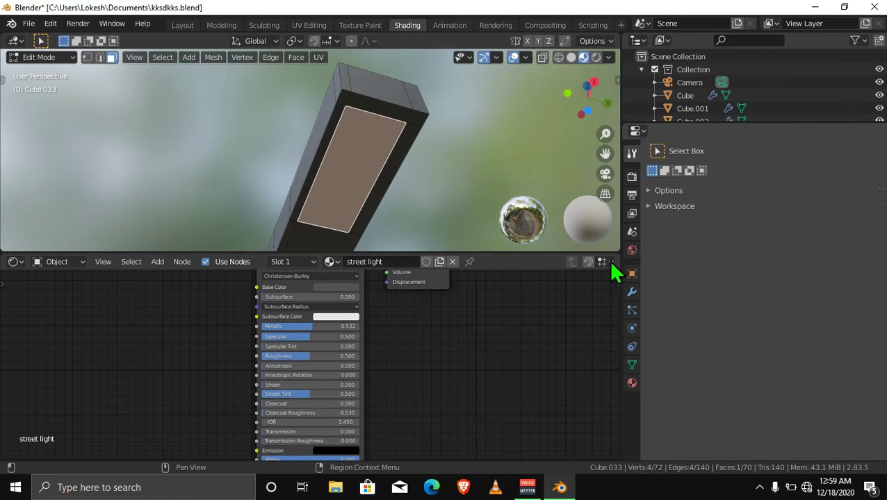
click(631, 386)
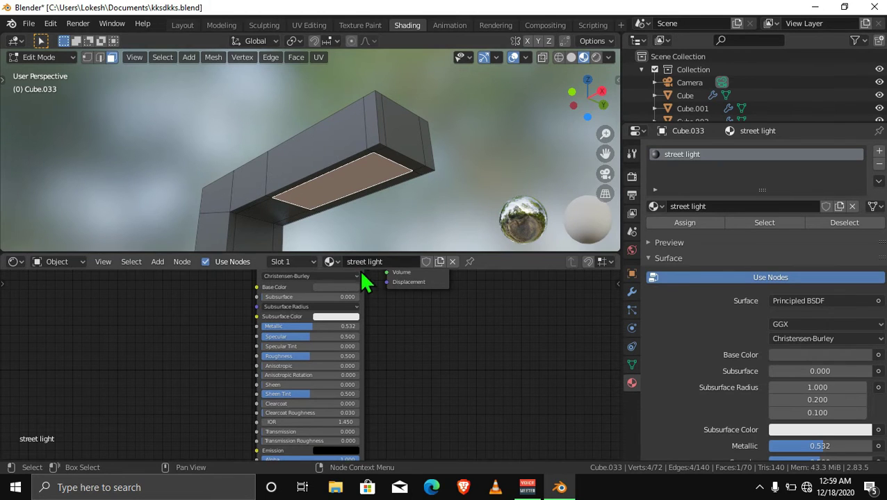
click(334, 262)
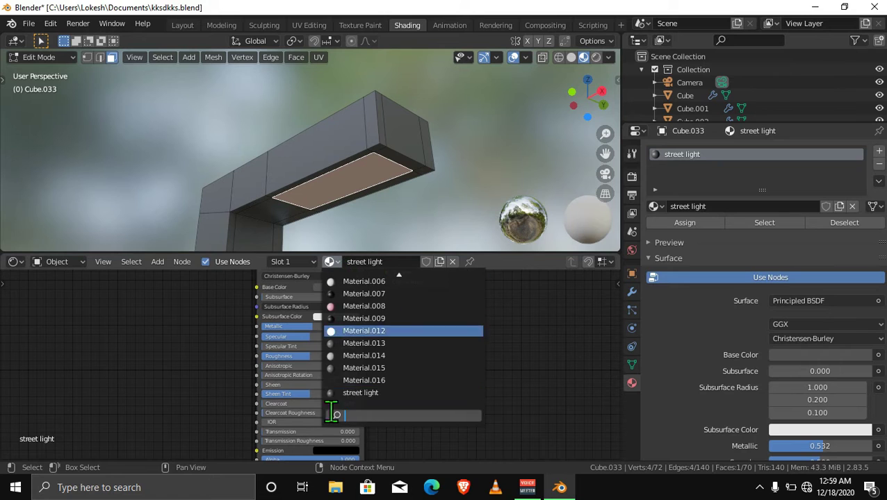
click(532, 348)
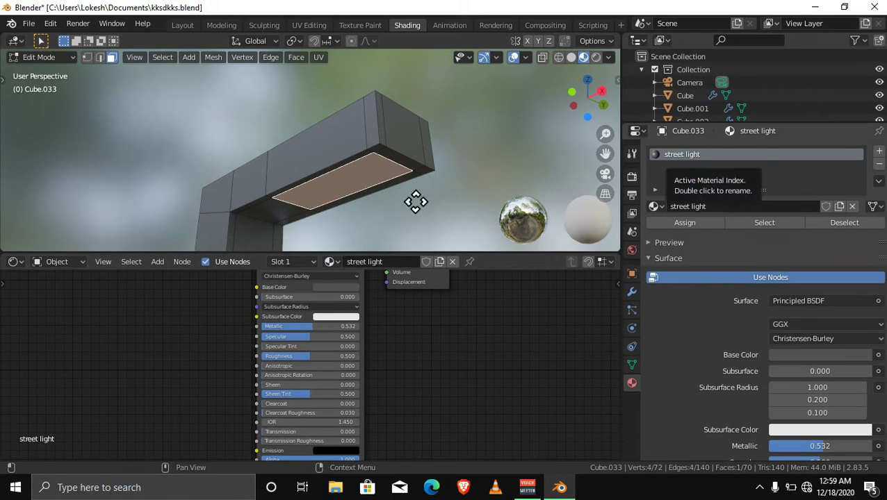
scroll(261, 230, down, 4)
scroll(262, 229, down, 2)
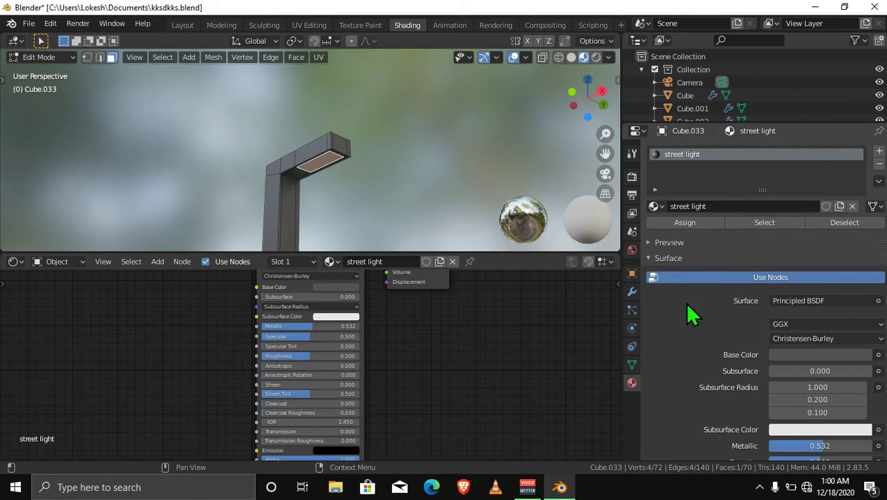
Step: Add a second material slot to the lamp post holding a new Material.010
click(879, 152)
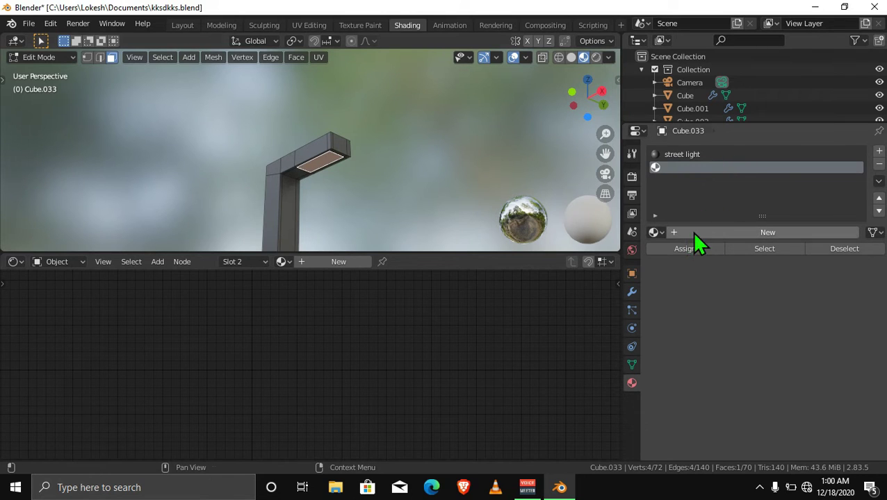
click(337, 262)
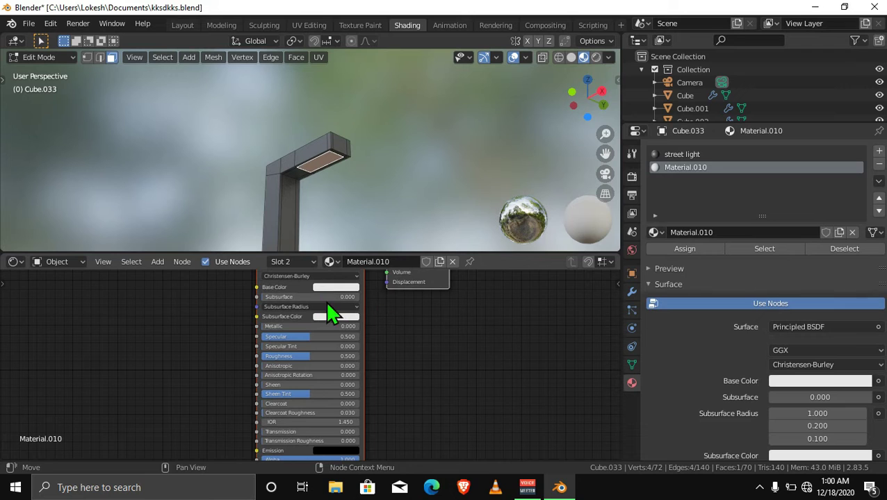
scroll(333, 355, down, 1)
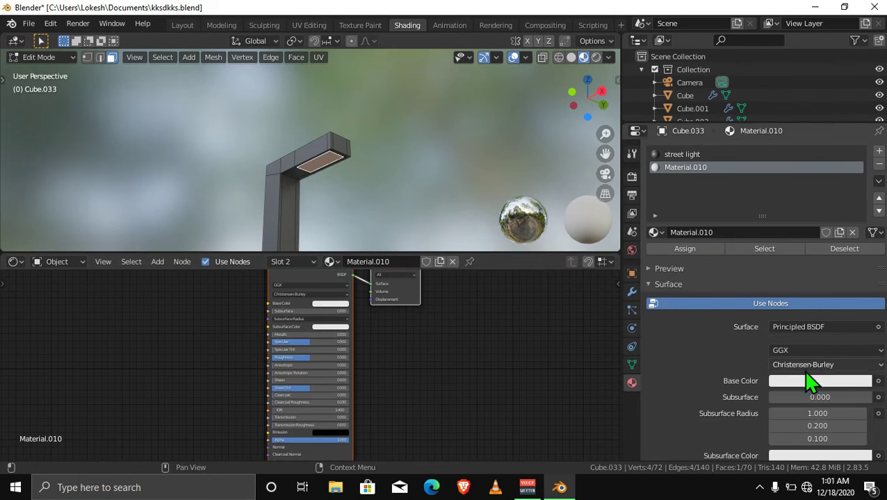
scroll(802, 369, down, 5)
scroll(802, 376, up, 1)
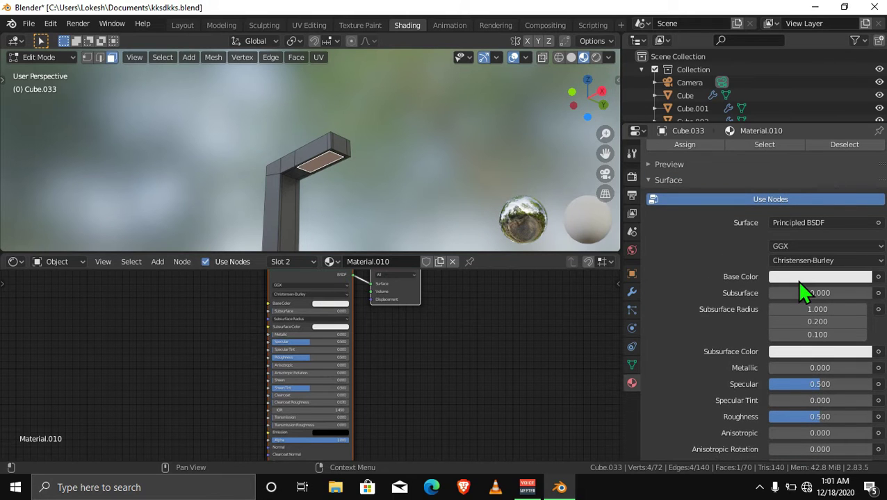
scroll(801, 287, down, 2)
scroll(803, 292, down, 3)
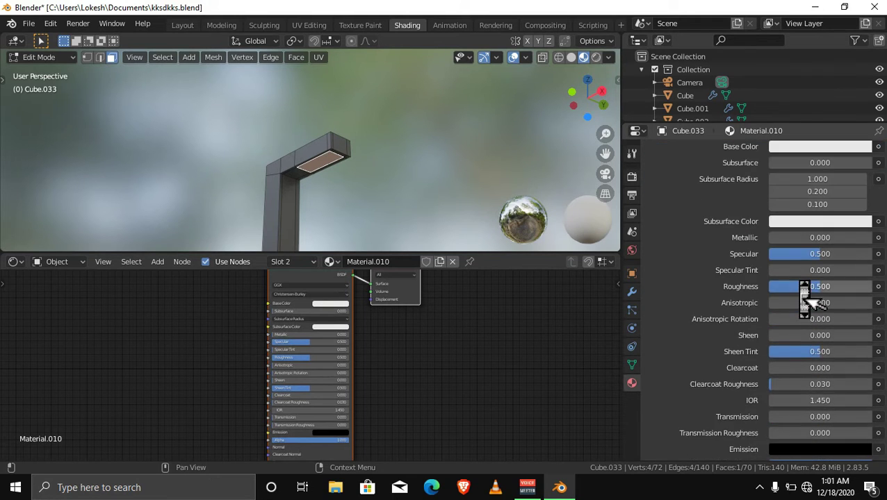
scroll(803, 299, down, 6)
Step: Set Material.010's Emission colour to pale yellow with Value raised to 1.0
click(800, 295)
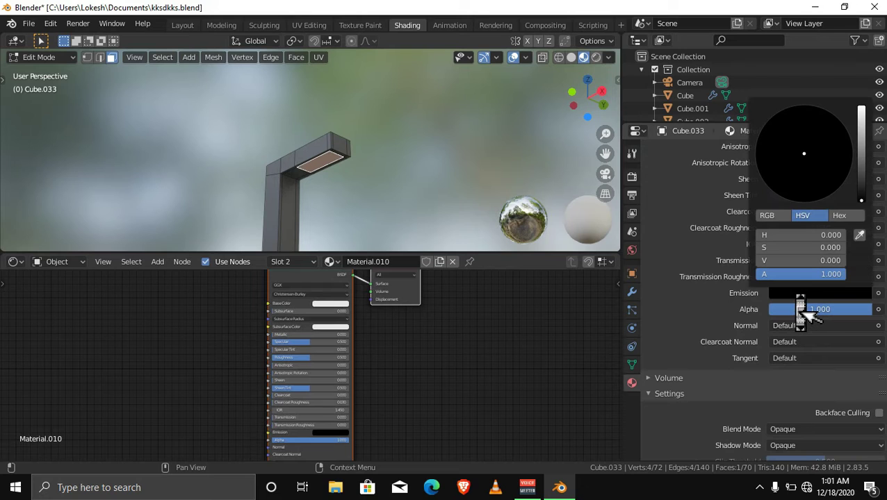
drag(862, 202, 862, 109)
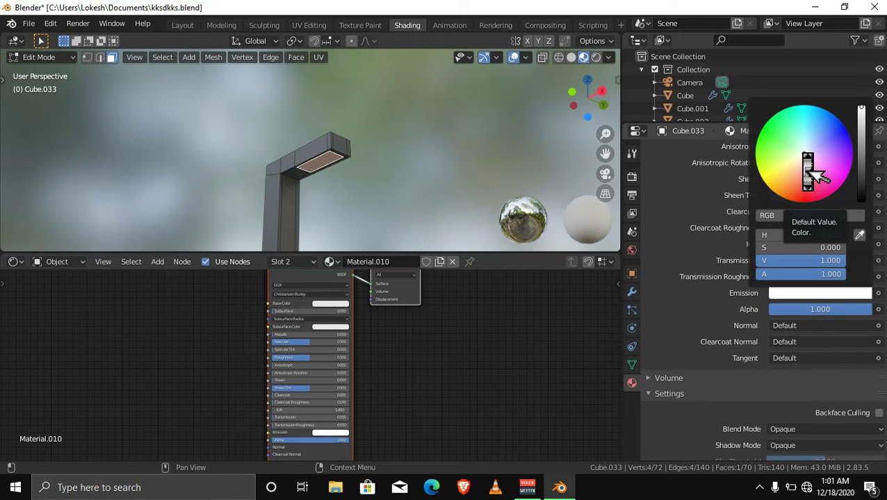
drag(809, 171, 795, 157)
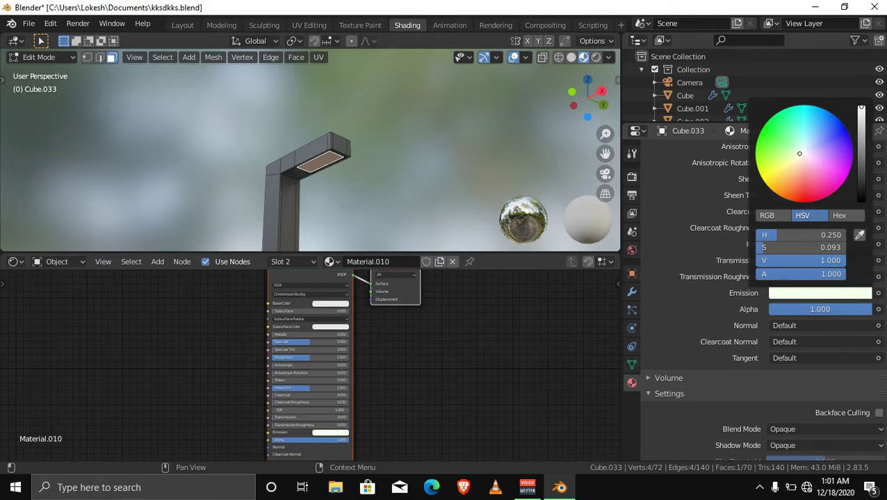
drag(795, 157, 797, 160)
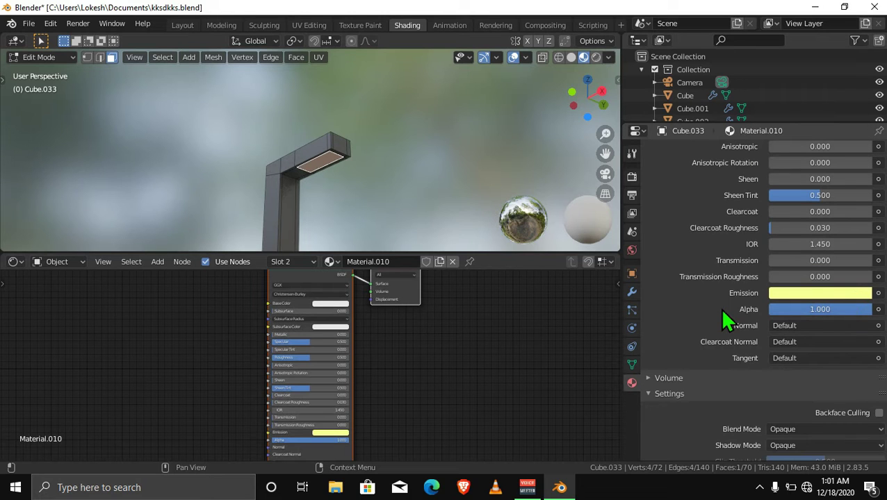
scroll(722, 314, up, 4)
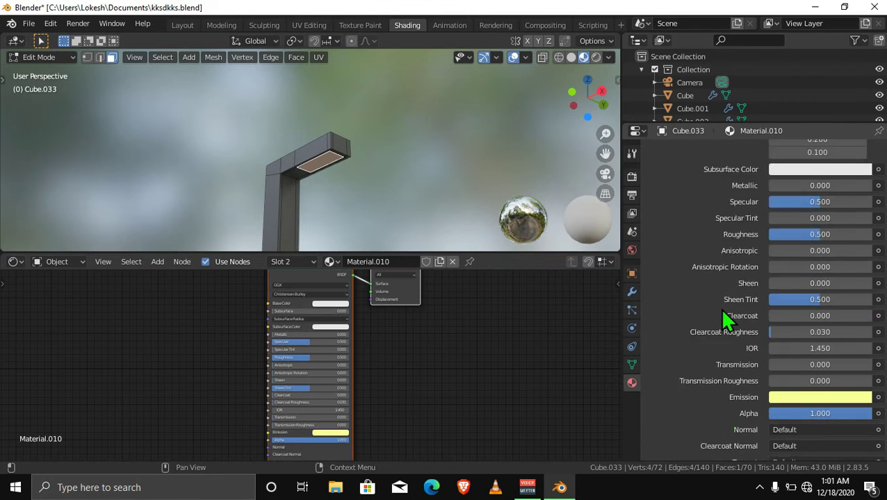
scroll(722, 314, up, 6)
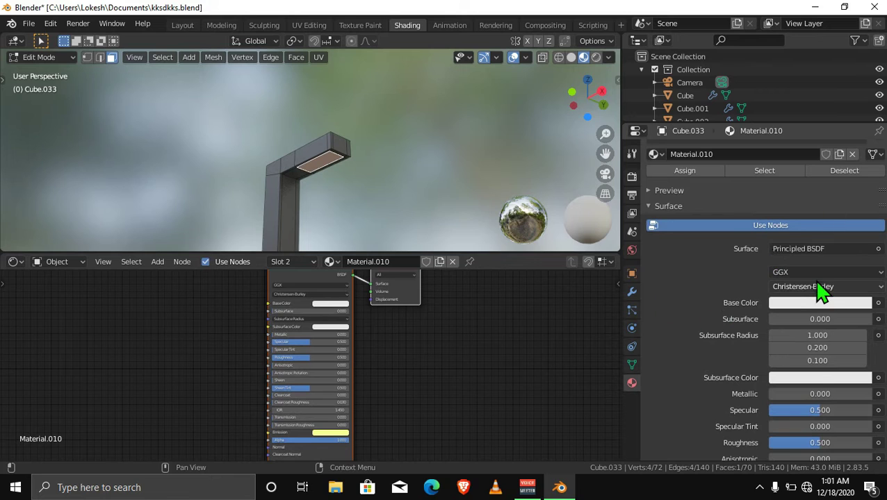
Step: Rename the second lamp material to 'emission'
scroll(800, 289, up, 3)
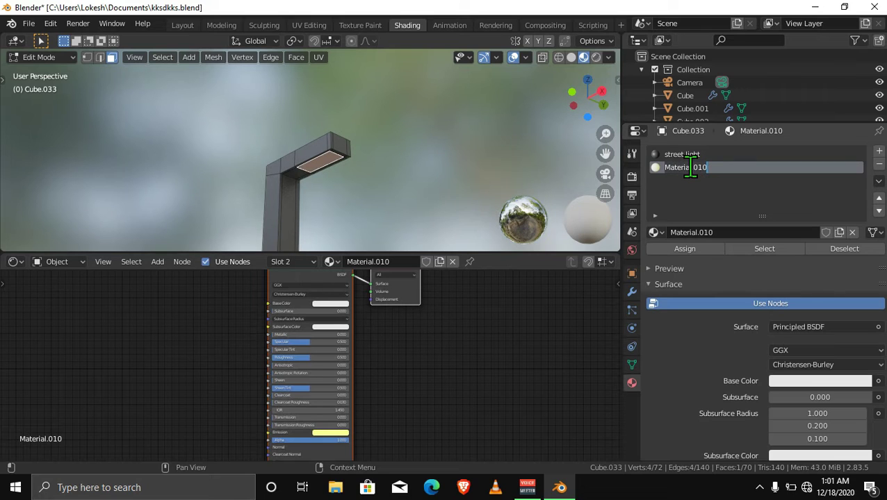
text(emisision)
key(Return)
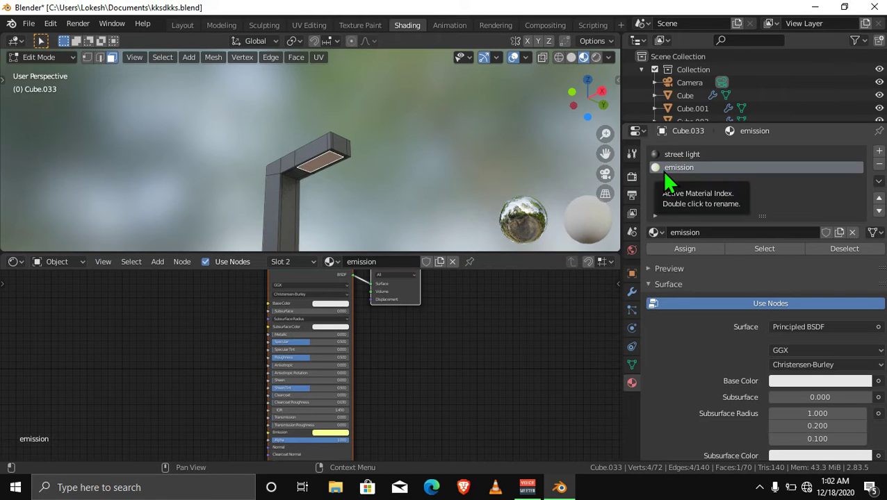
Step: Assign the emission material to the light panel face under the lamp head
click(451, 189)
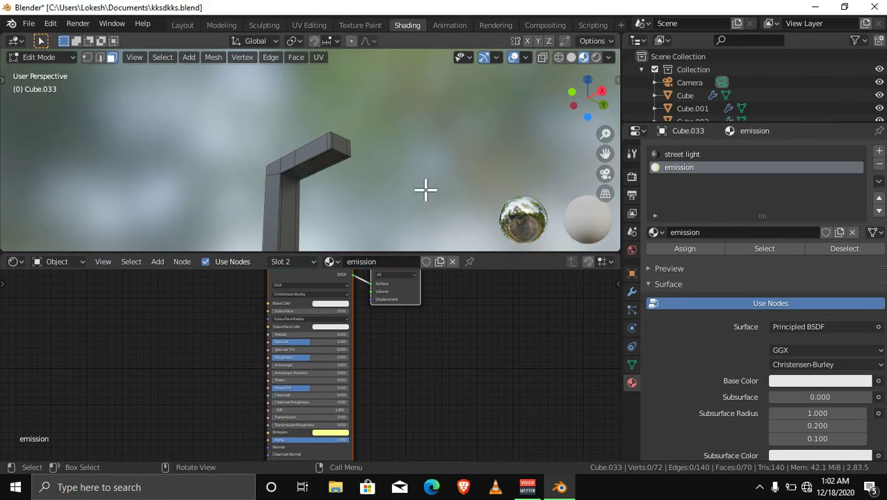
click(319, 163)
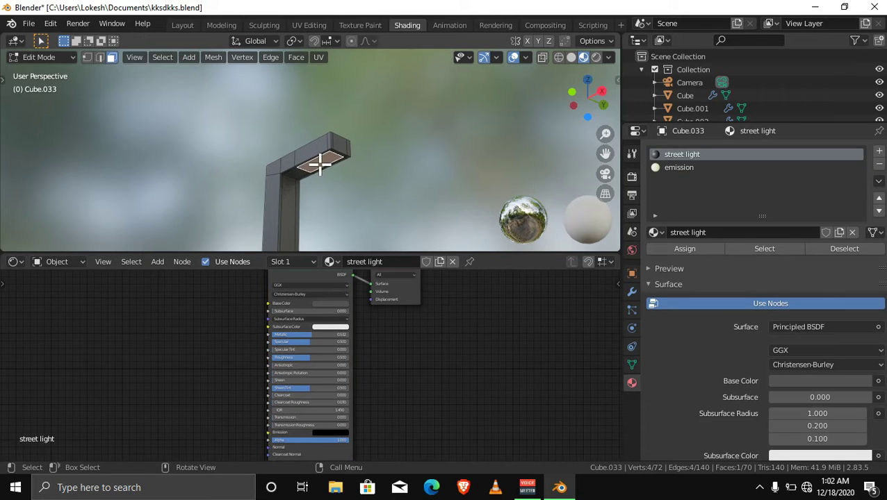
key(KP_Decimal)
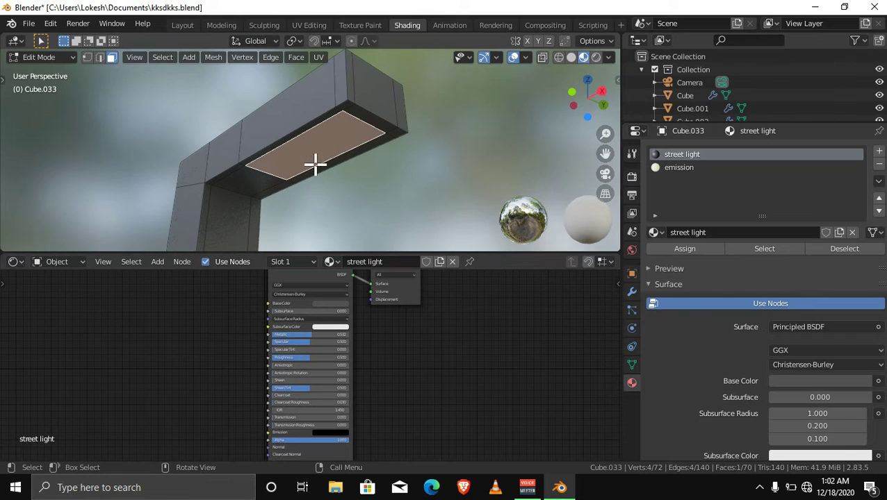
click(675, 168)
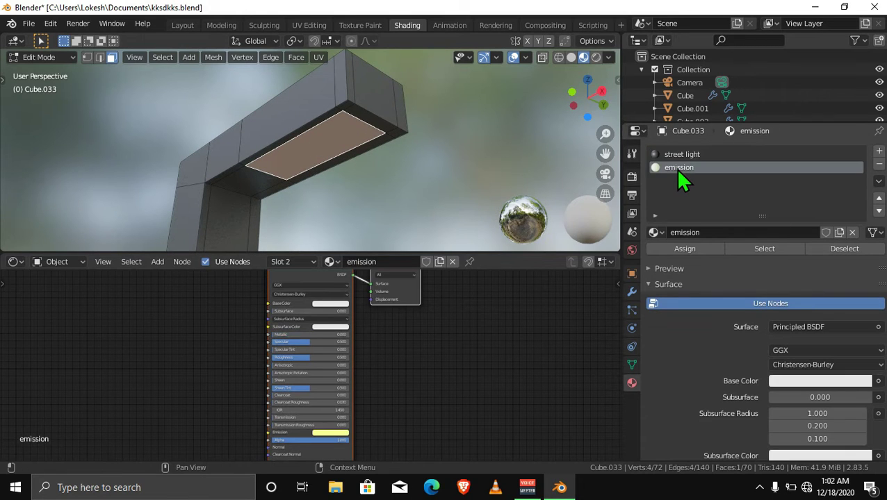
click(699, 248)
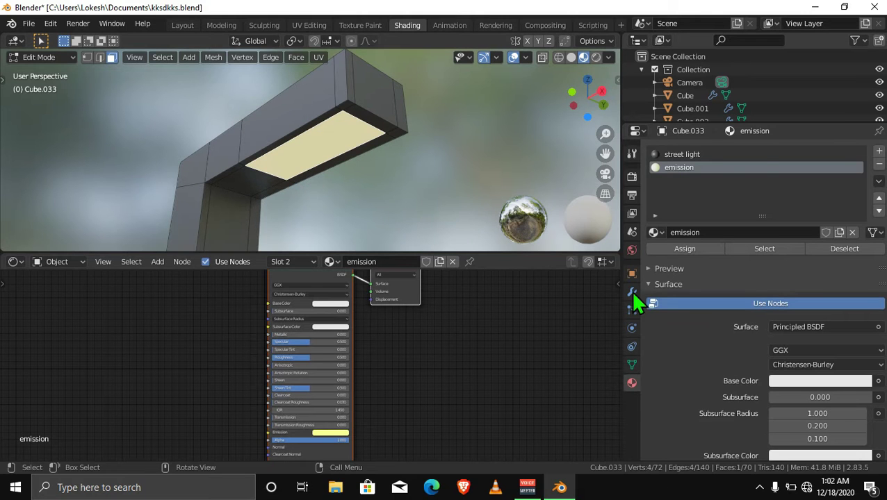
Step: Return to Object Mode, orbit the street scene and switch to rendered shading
scroll(695, 298, down, 10)
key(Tab)
mouse_move(313, 278)
middle_down()
mouse_move(312, 313)
mouse_move(299, 278)
middle_up()
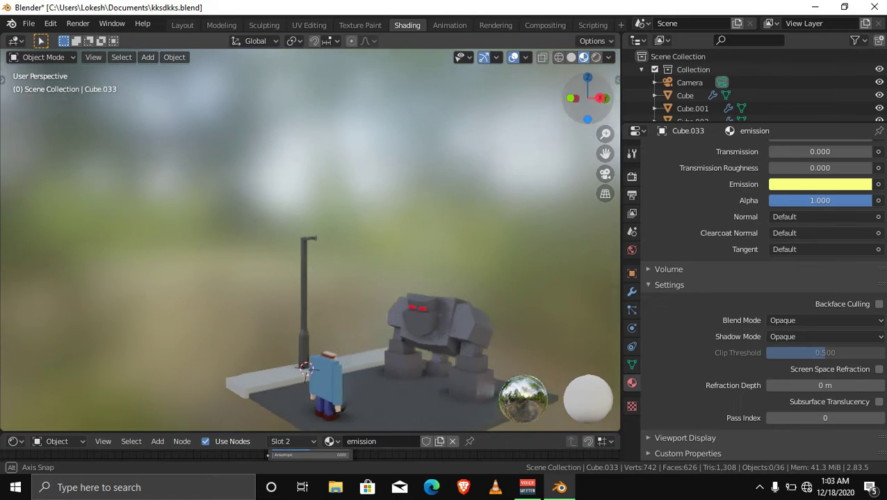
middle_drag(306, 368, 320, 365)
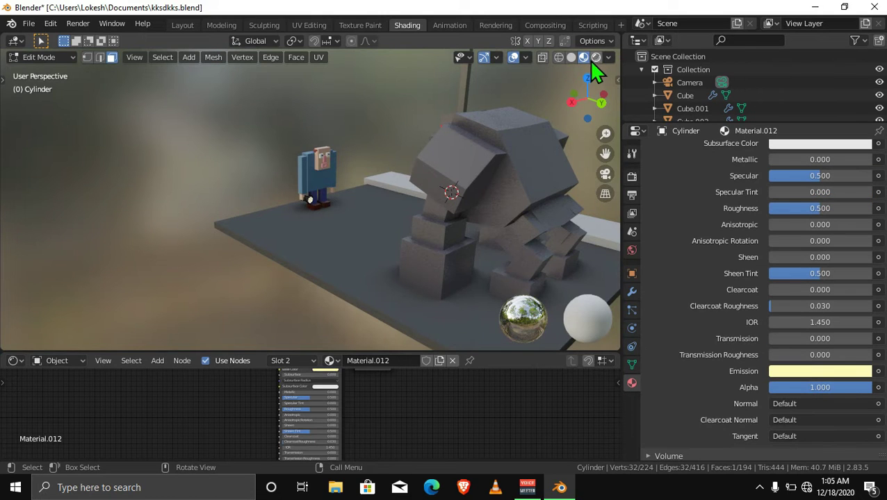
click(596, 58)
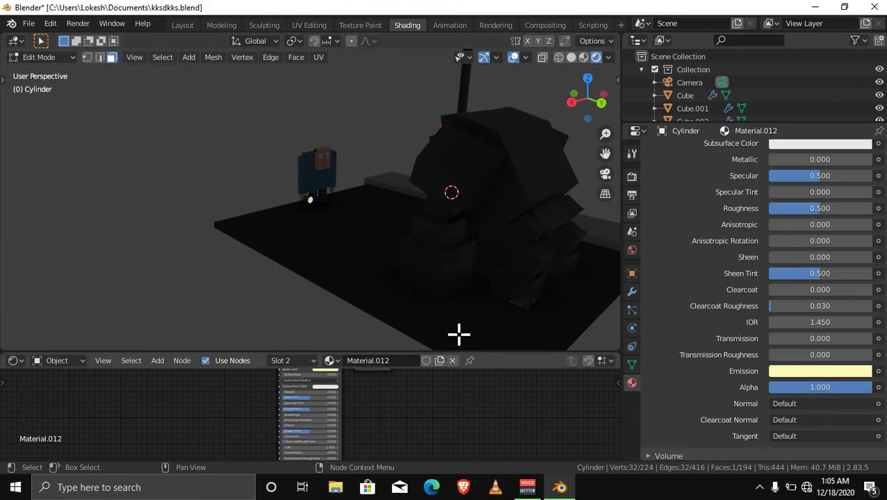
Step: Orbit the rendered night scene to see the robot's red eyes, and enlarge the Outliner
click(565, 161)
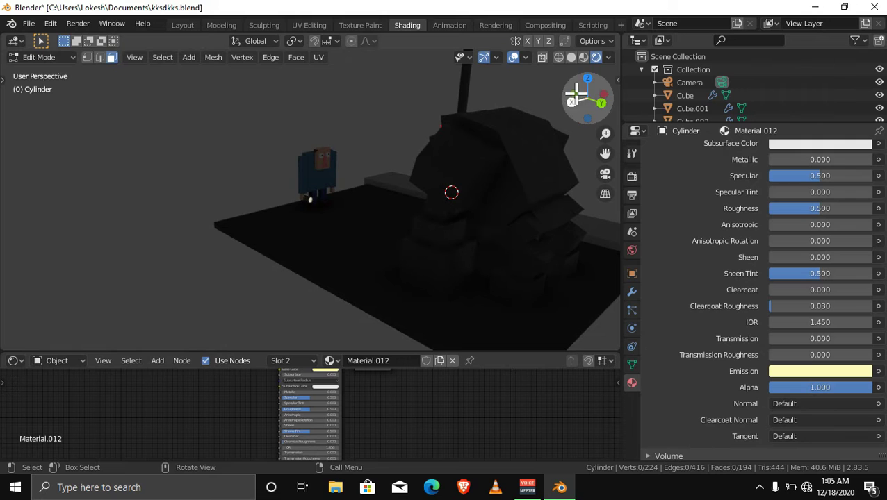
drag(577, 97, 581, 97)
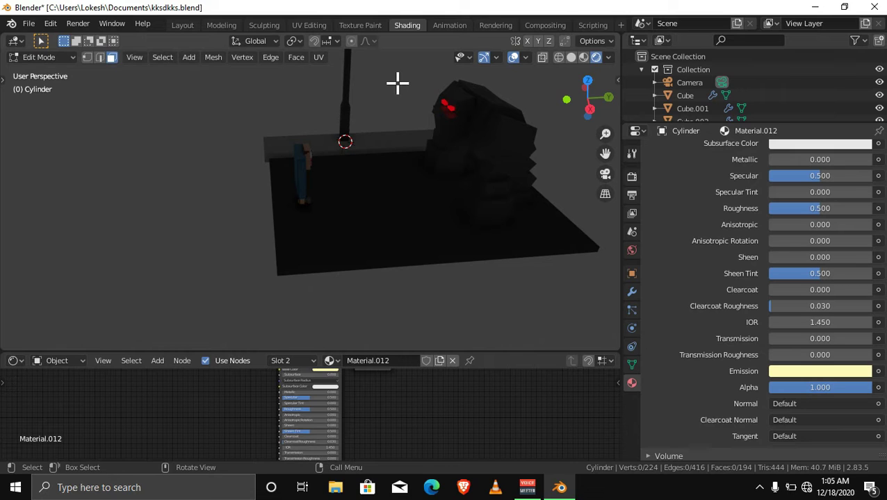
middle_drag(397, 82, 587, 103)
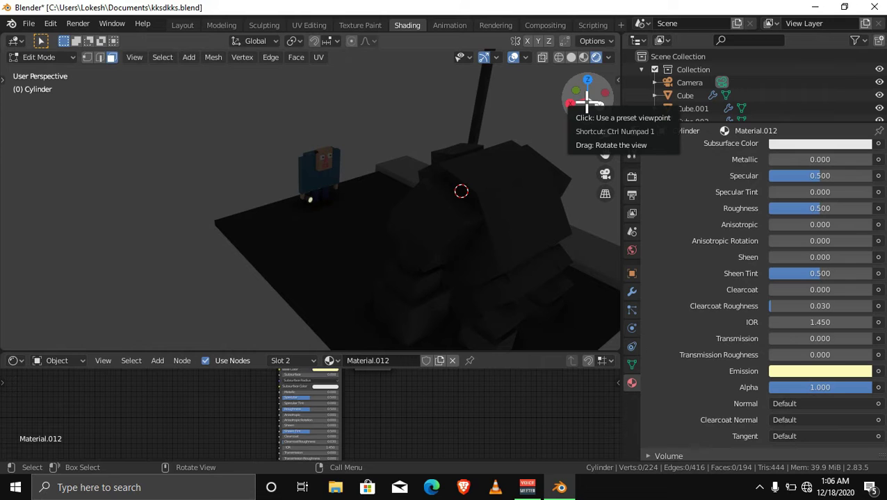
drag(587, 103, 588, 104)
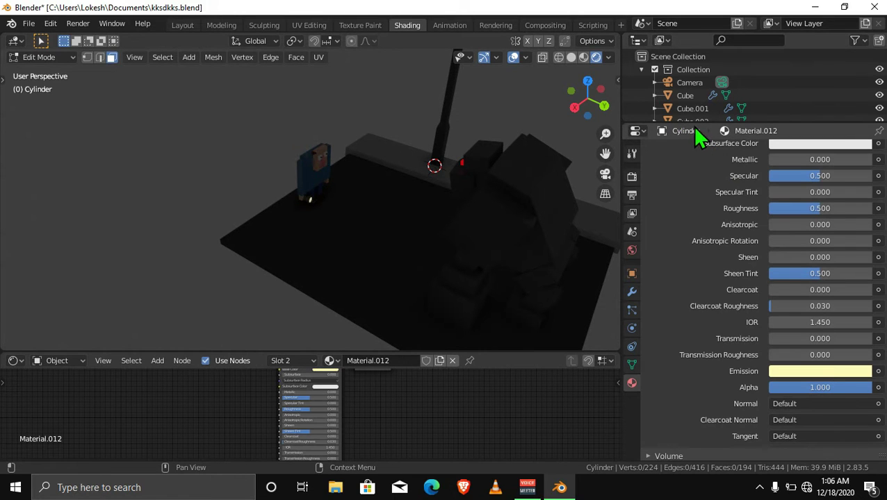
drag(693, 124, 693, 289)
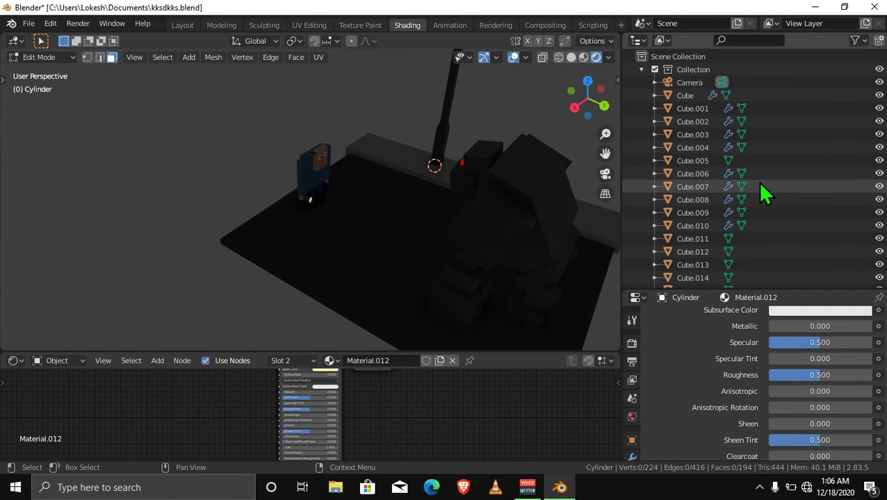
Step: Select Cube.009 in the Outliner, then undo back to Object Mode
scroll(708, 132, down, 8)
scroll(707, 128, up, 8)
scroll(707, 129, down, 8)
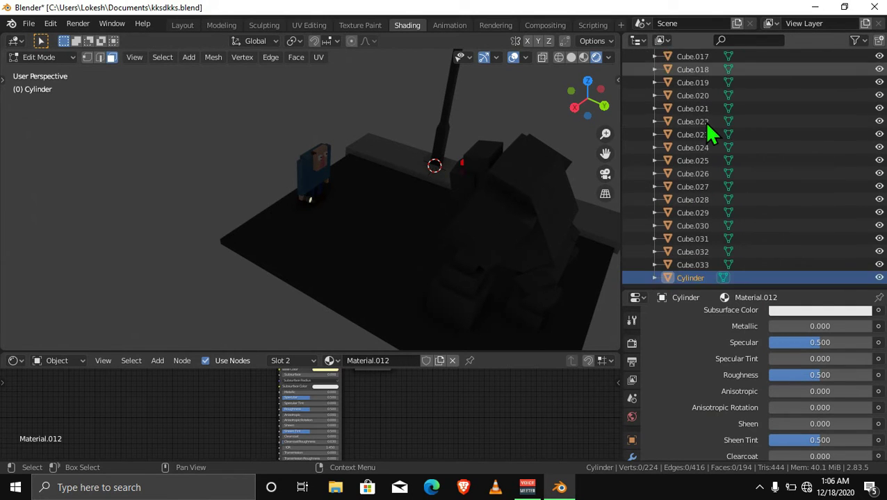
scroll(721, 109, up, 4)
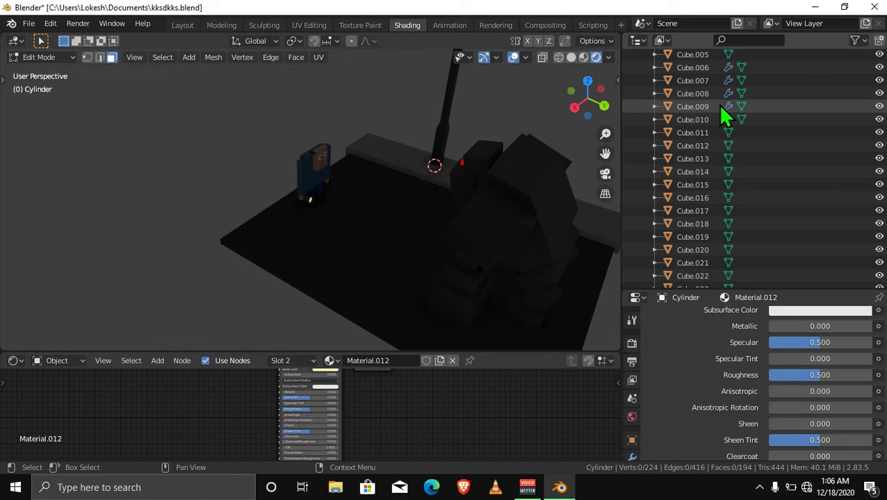
click(720, 107)
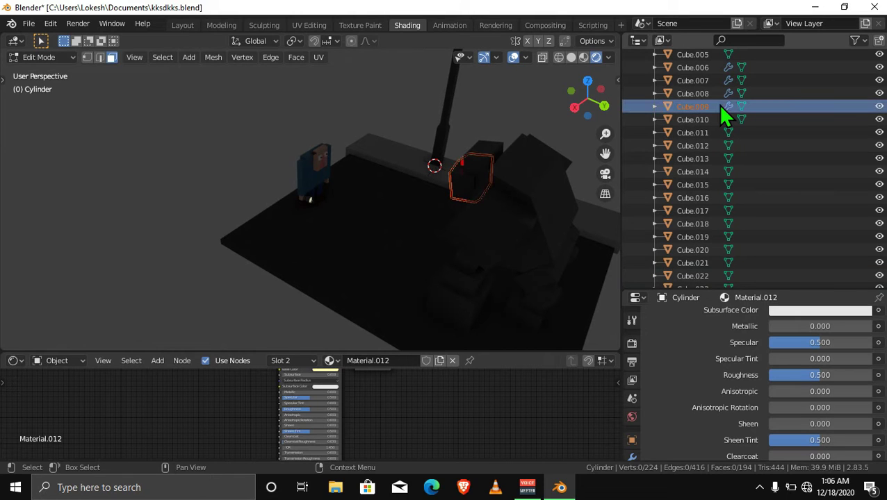
right_click(720, 107)
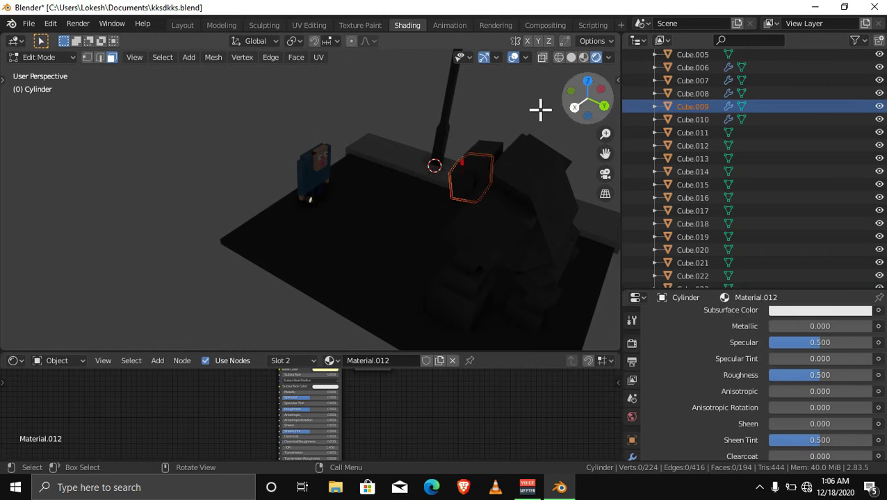
key(ctrl+z)
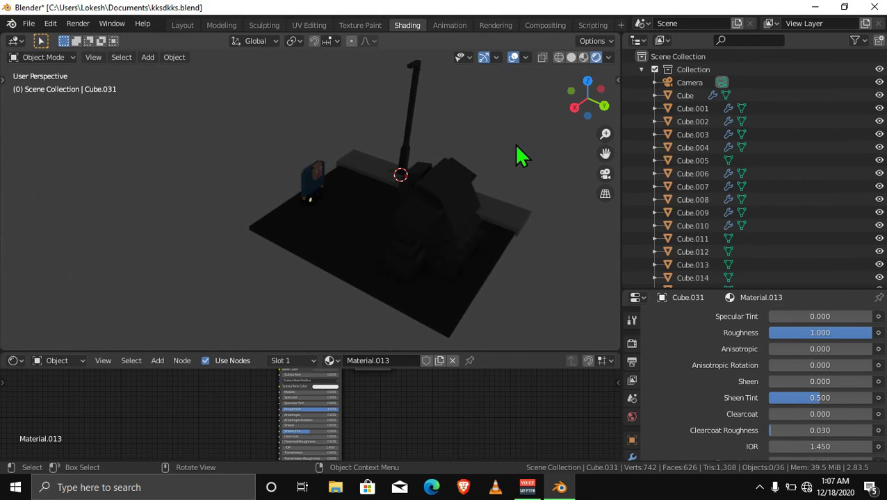
Step: Orbit around the glowing flashlight lens and make the Properties editor taller
scroll(515, 147, up, 1)
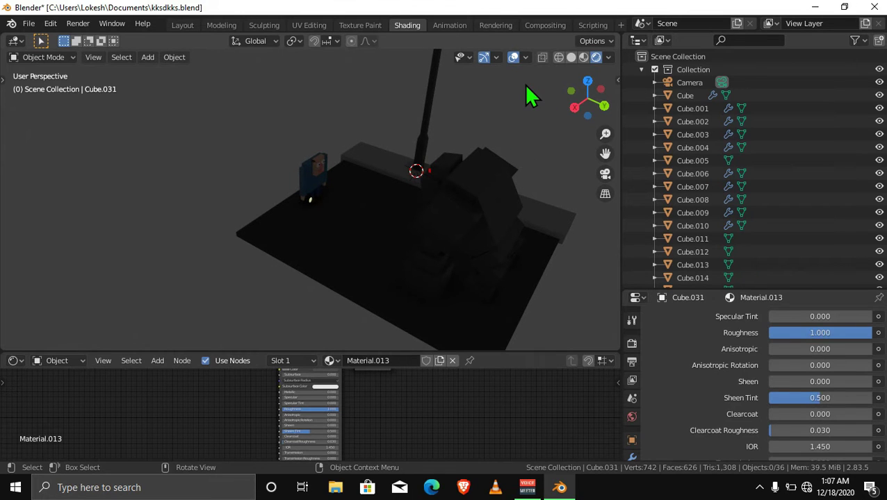
scroll(389, 194, up, 4)
scroll(390, 193, up, 1)
scroll(392, 195, up, 2)
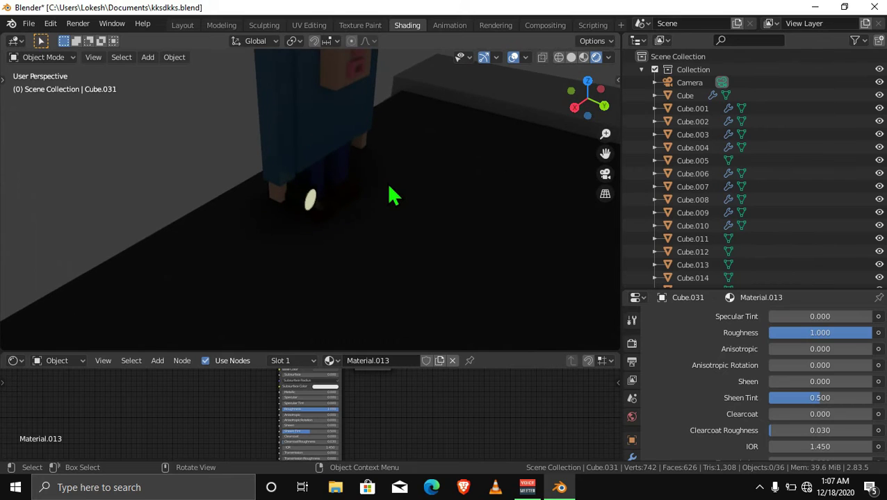
scroll(328, 216, up, 2)
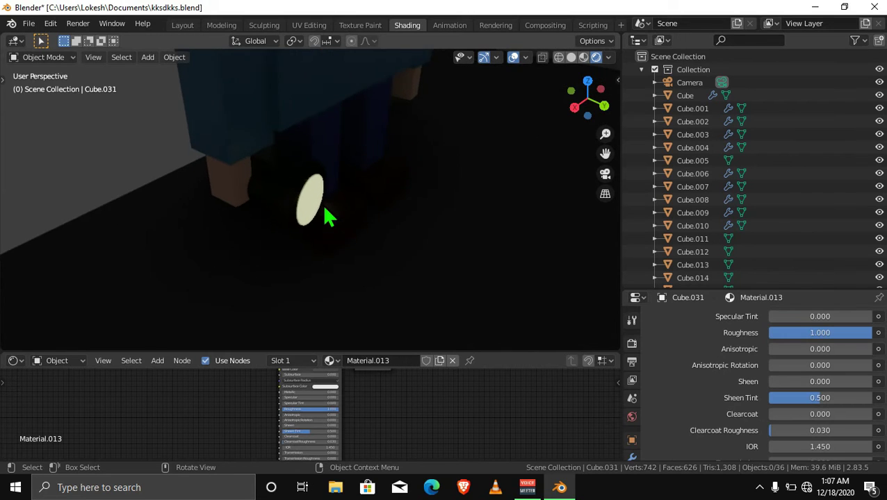
scroll(327, 213, up, 2)
drag(616, 105, 342, 203)
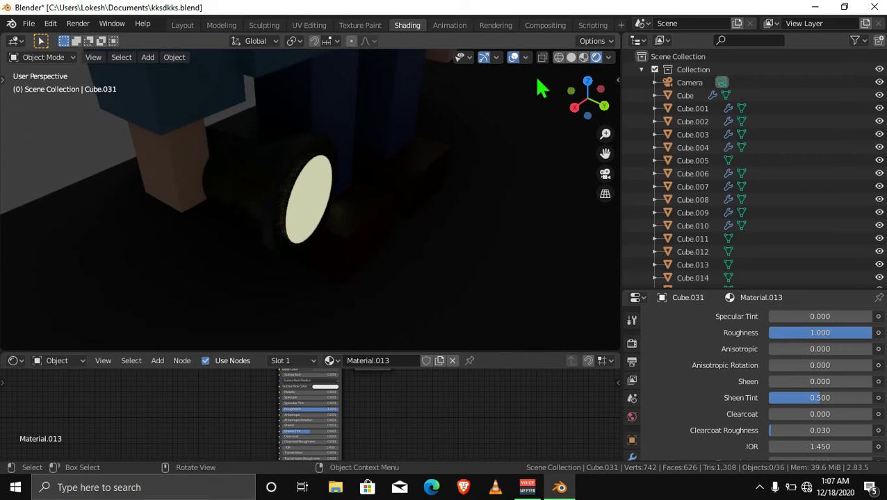
drag(587, 97, 617, 106)
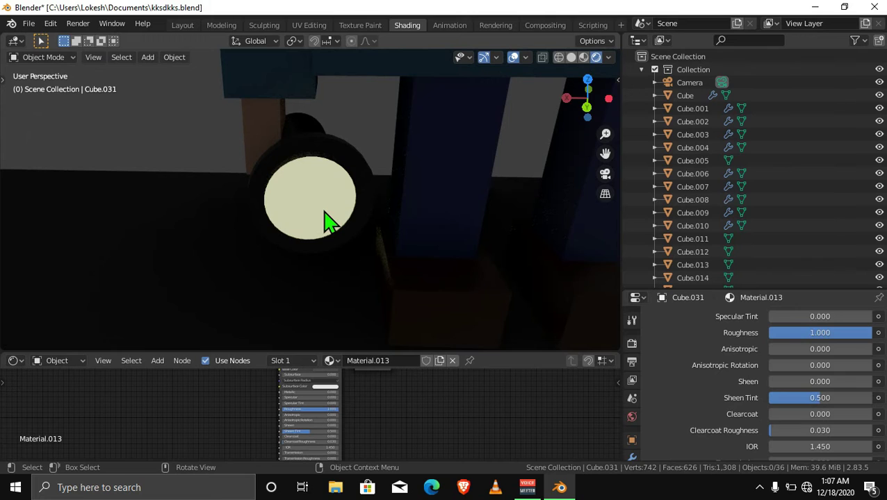
scroll(328, 221, down, 5)
drag(577, 89, 554, 95)
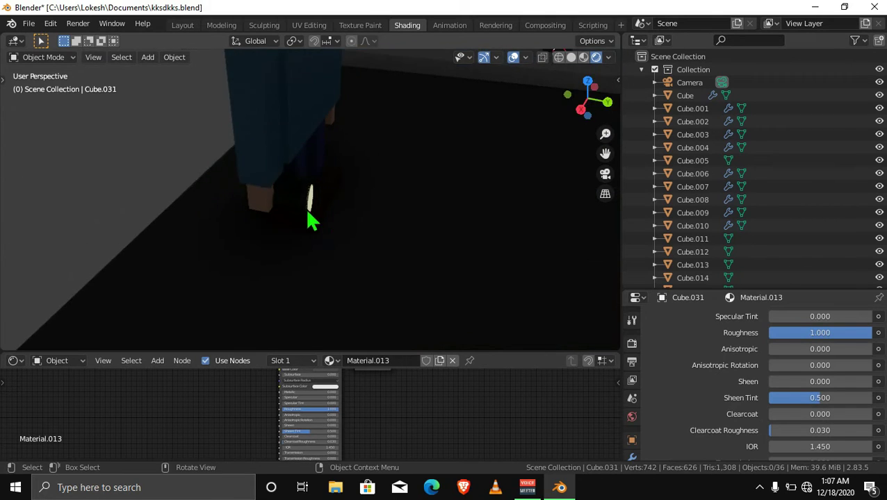
scroll(317, 200, down, 2)
scroll(313, 198, down, 3)
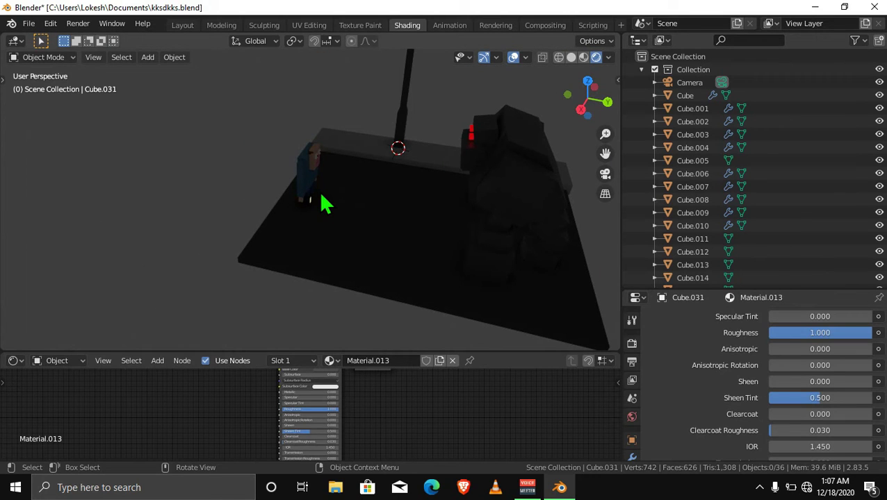
scroll(323, 202, up, 2)
scroll(322, 200, up, 2)
scroll(322, 200, up, 2)
scroll(323, 200, up, 2)
drag(710, 290, 708, 119)
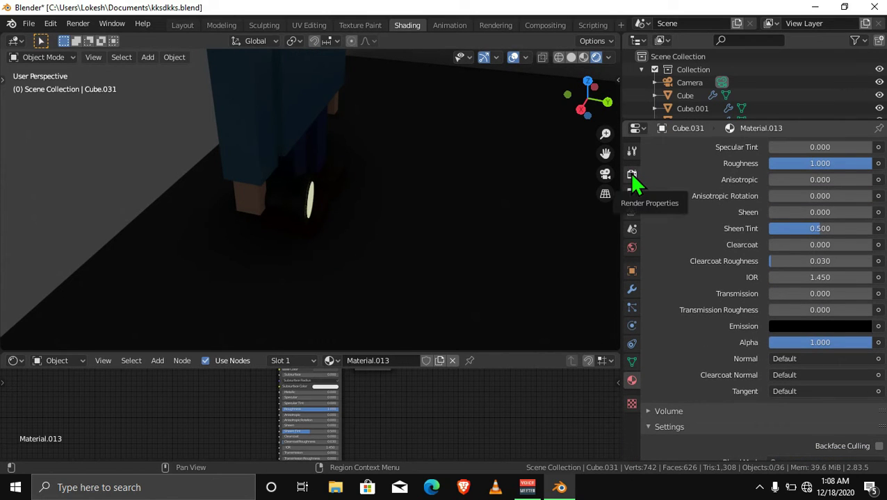
Step: Show Render Properties, try the Cycles render engine, then revert to Eevee
click(631, 175)
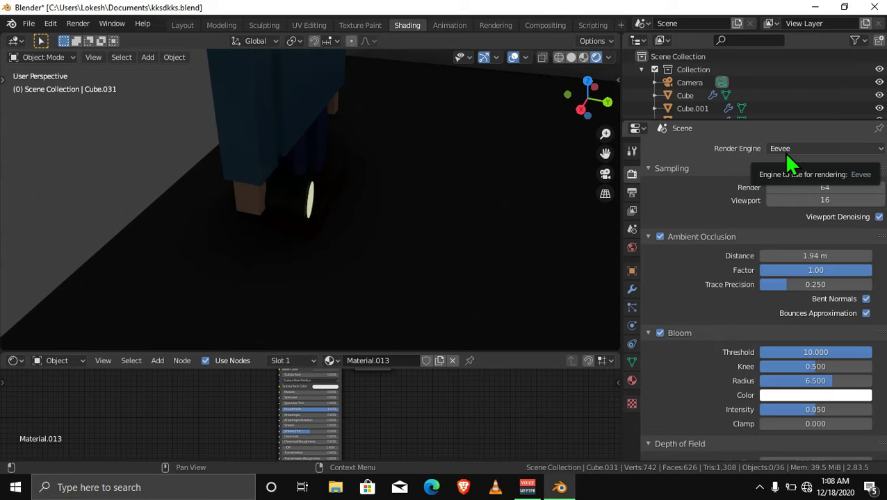
click(788, 151)
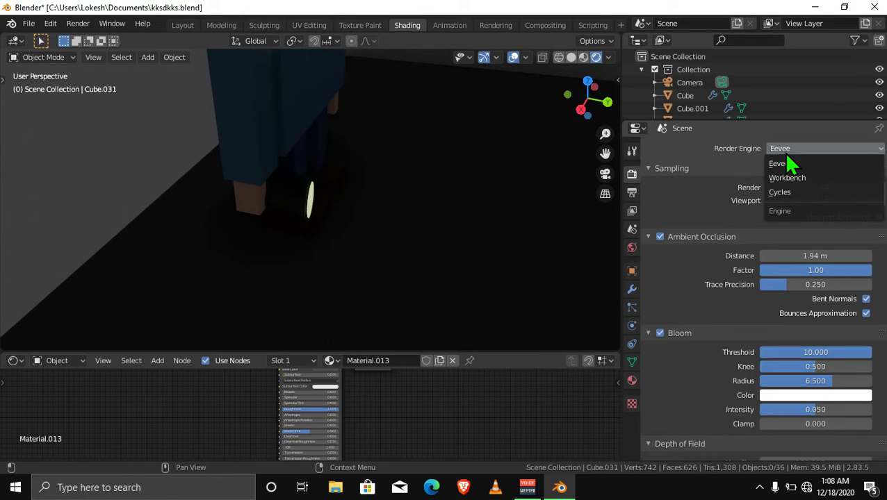
click(788, 194)
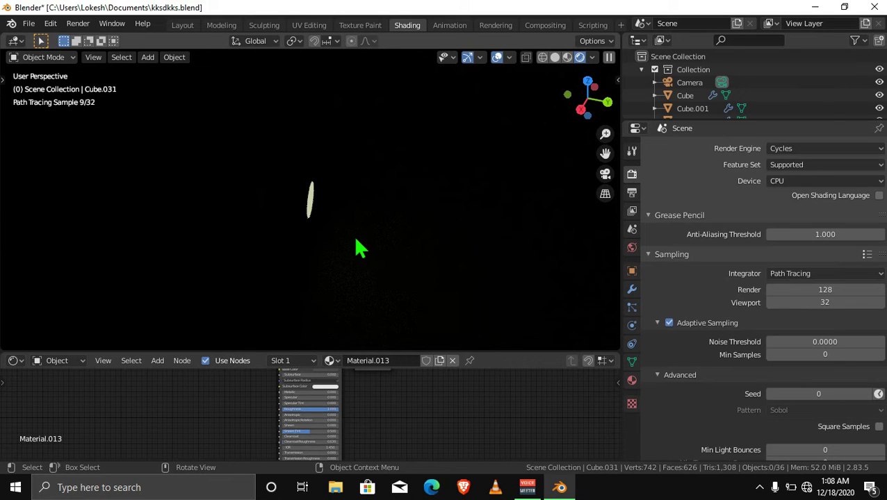
key(space)
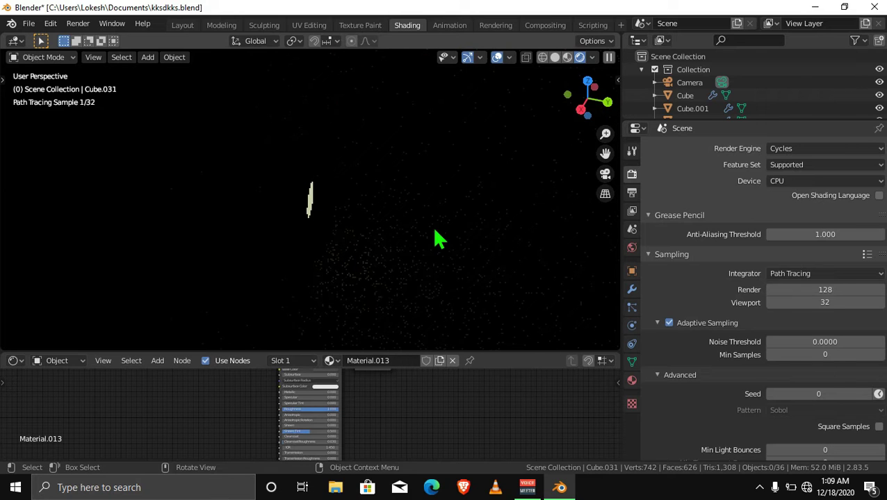
key(ctrl+z)
drag(587, 97, 587, 99)
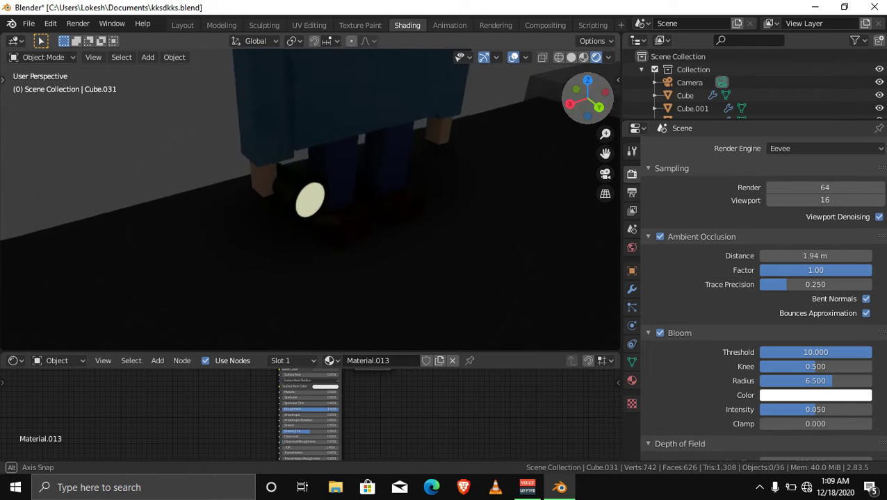
Step: Switch the render engine to Cycles and back to Eevee, then enlarge the Shader Editor
click(778, 152)
click(786, 194)
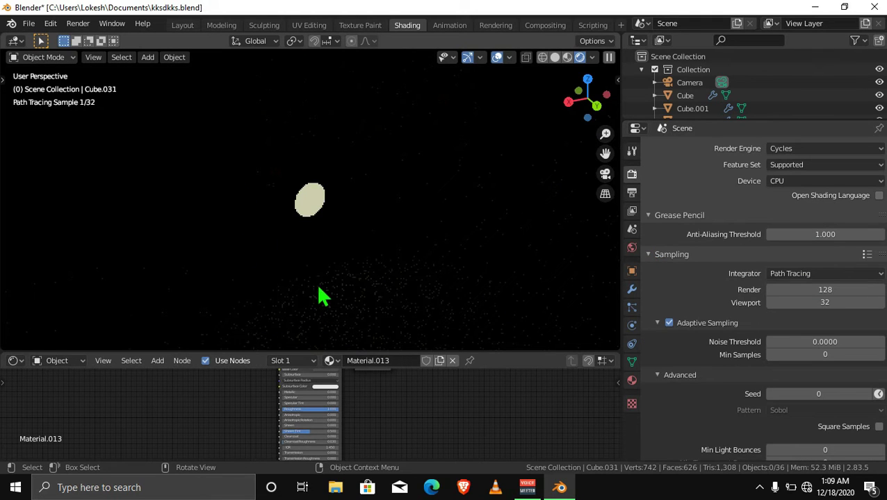
click(804, 150)
key(Return)
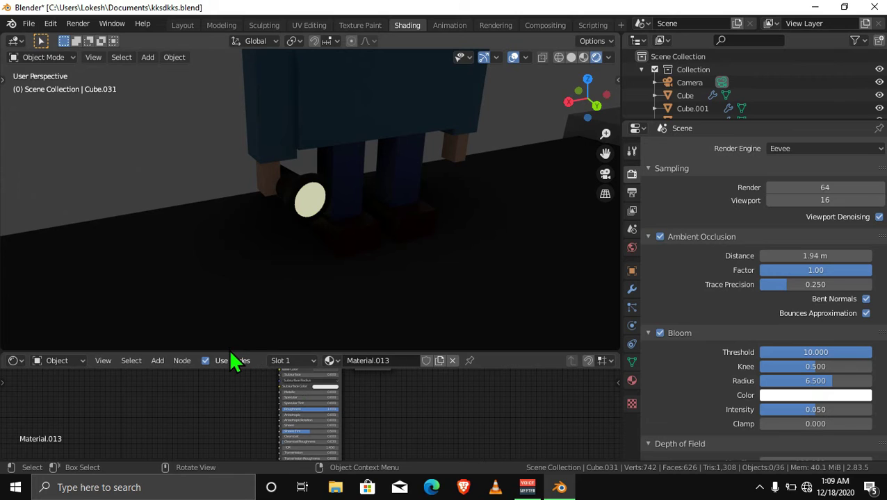
mouse_move(248, 351)
mouse_down()
mouse_move(246, 252)
mouse_move(271, 217)
mouse_up()
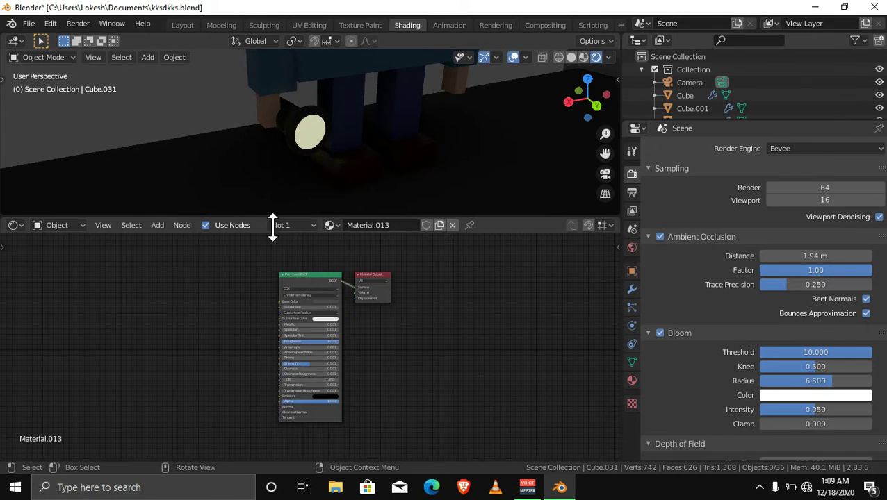
Step: Select the flashlight cylinder to show Material.012's Principled BSDF in the Shader Editor
click(292, 132)
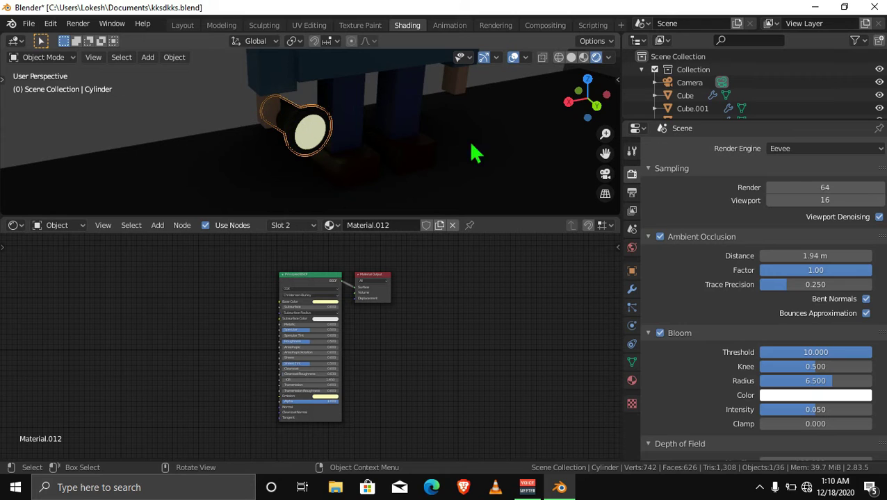
click(630, 382)
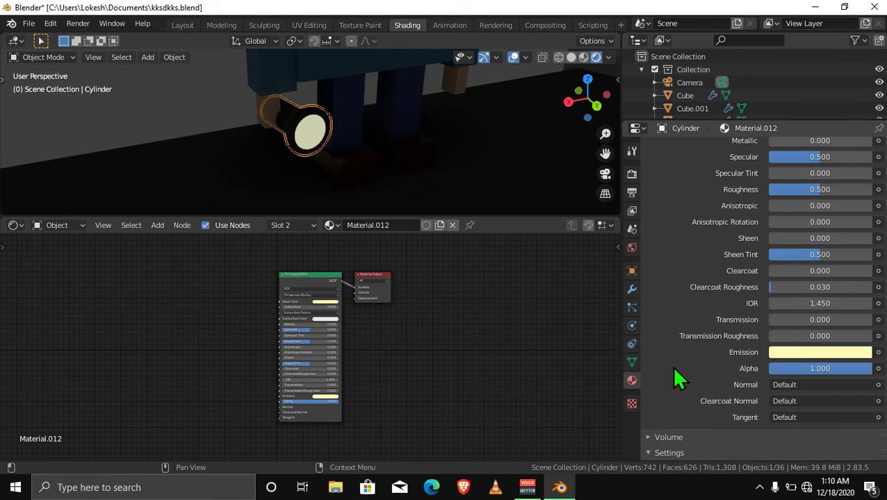
scroll(674, 362, up, 10)
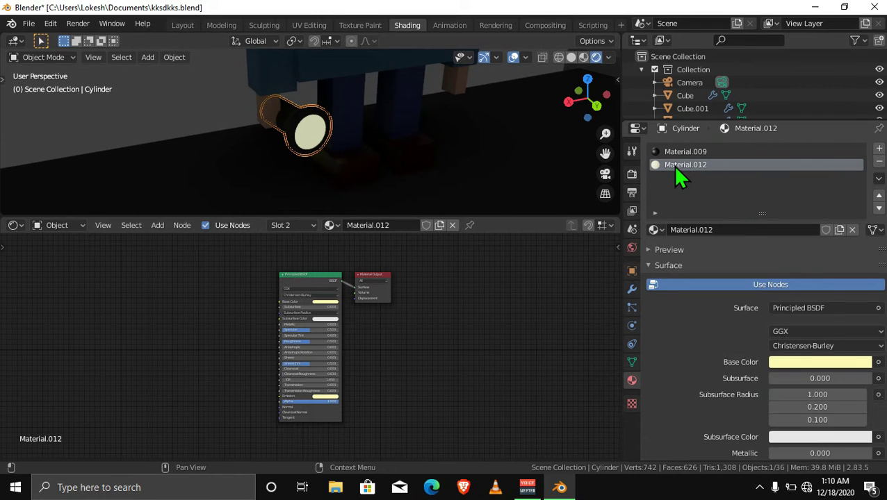
click(314, 286)
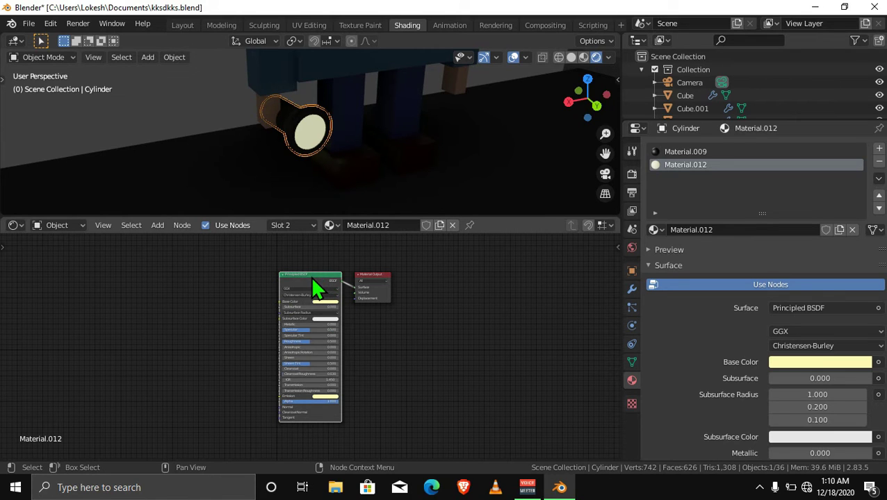
scroll(295, 306, up, 3)
scroll(295, 306, up, 1)
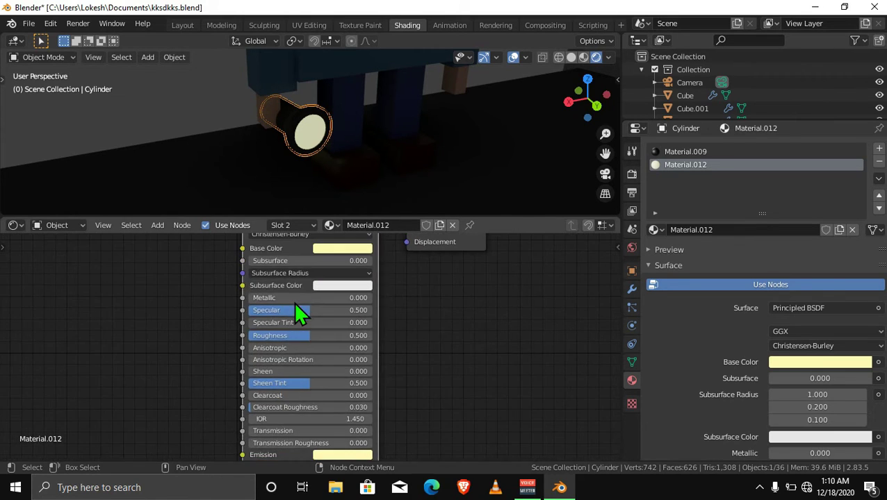
scroll(293, 447, down, 2)
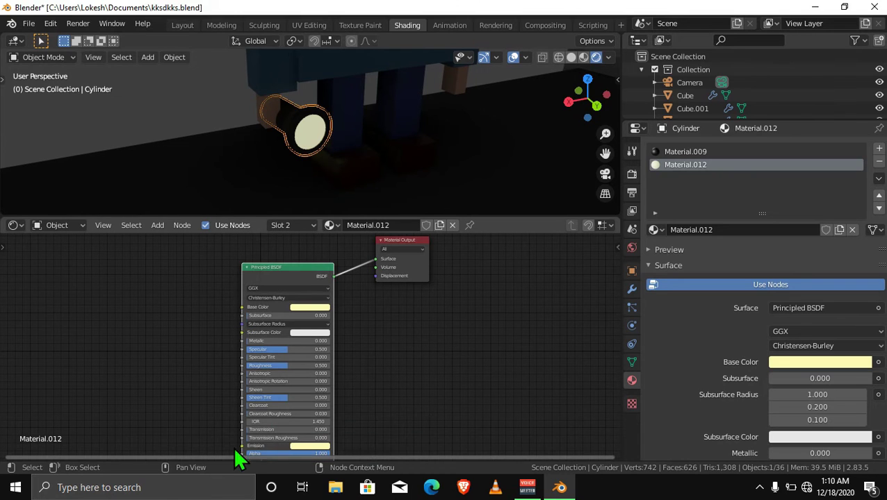
click(82, 272)
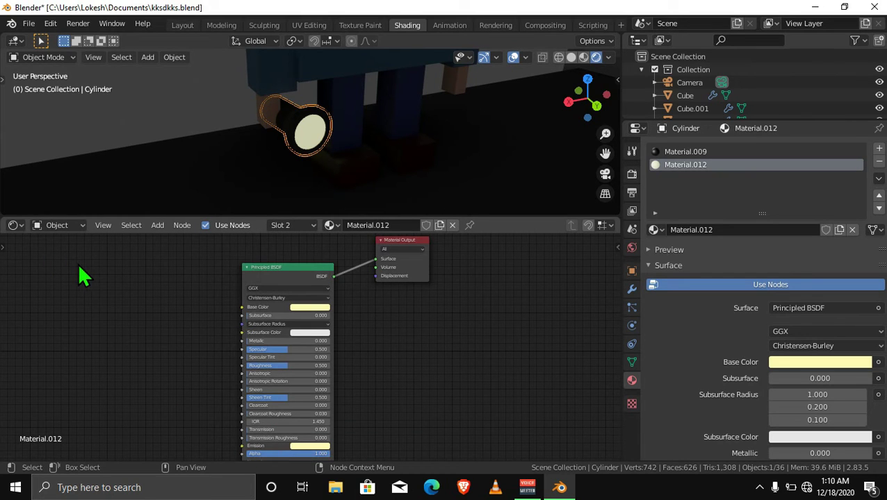
key(shift+a)
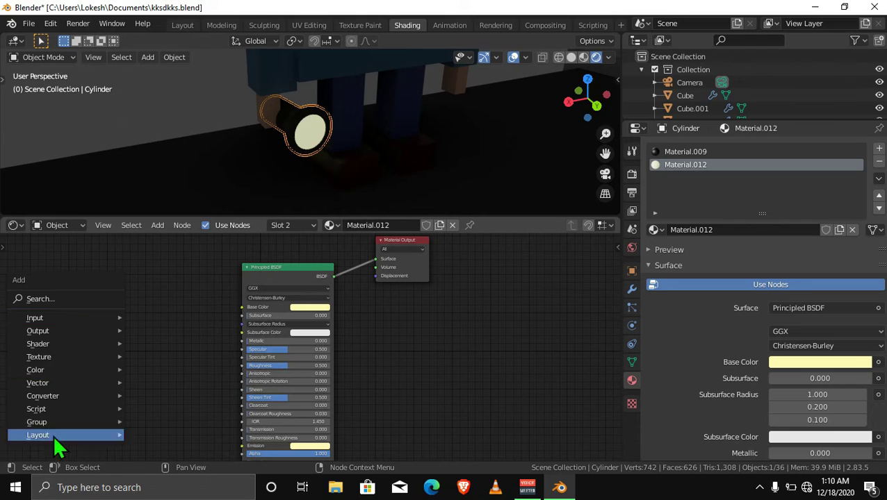
Step: Add an Emission shader node left of the Principled BSDF node
key(Escape)
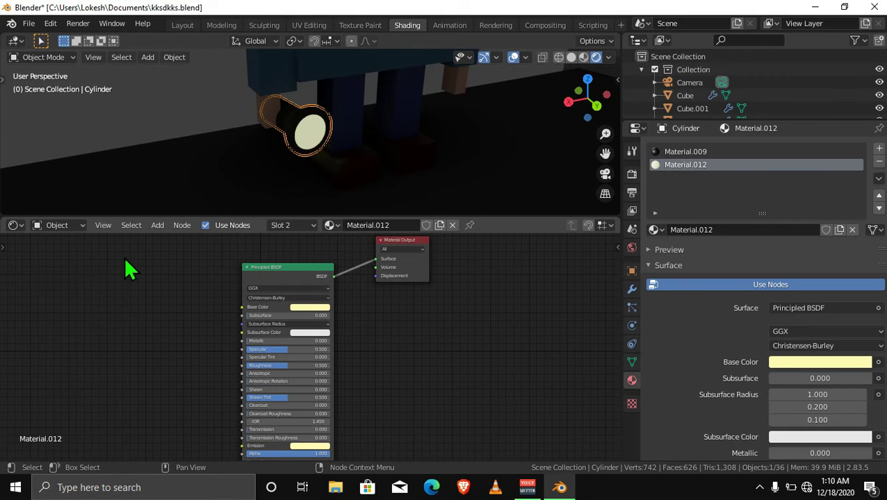
click(157, 227)
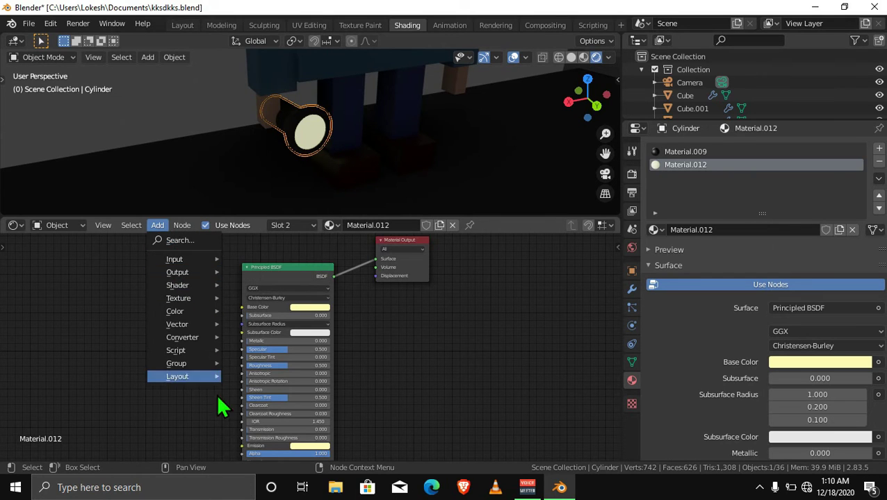
click(158, 227)
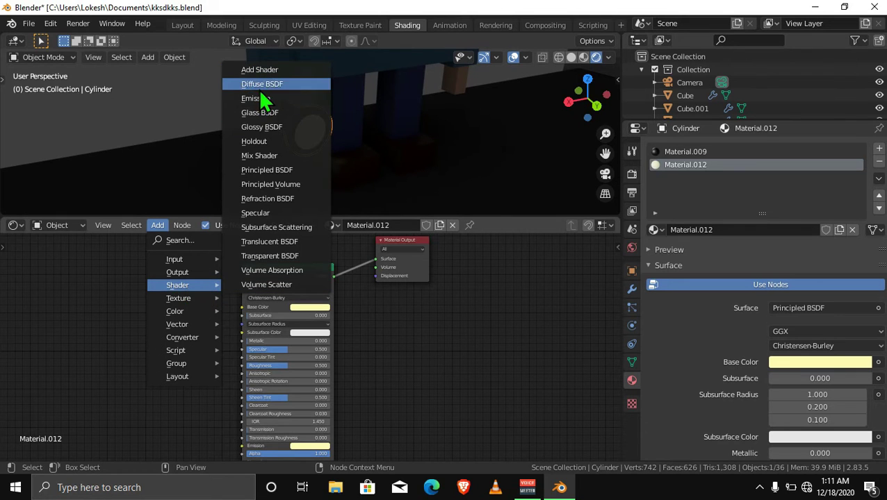
click(158, 225)
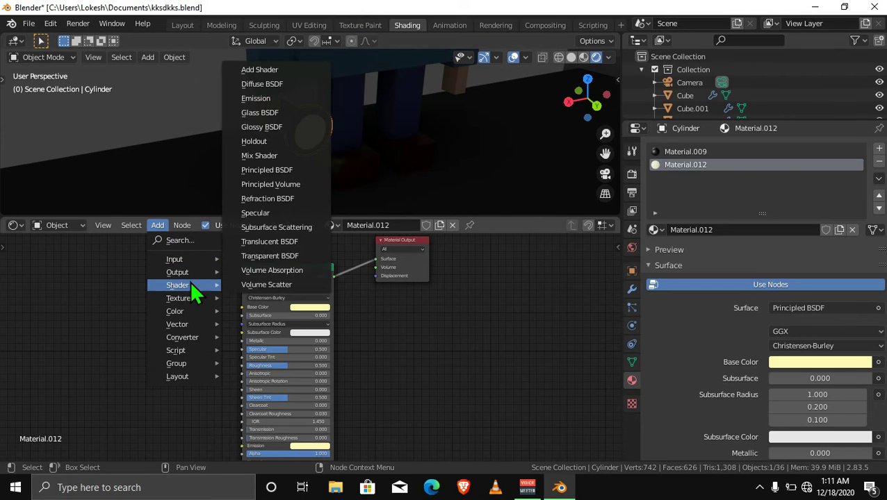
mouse_move(177, 285)
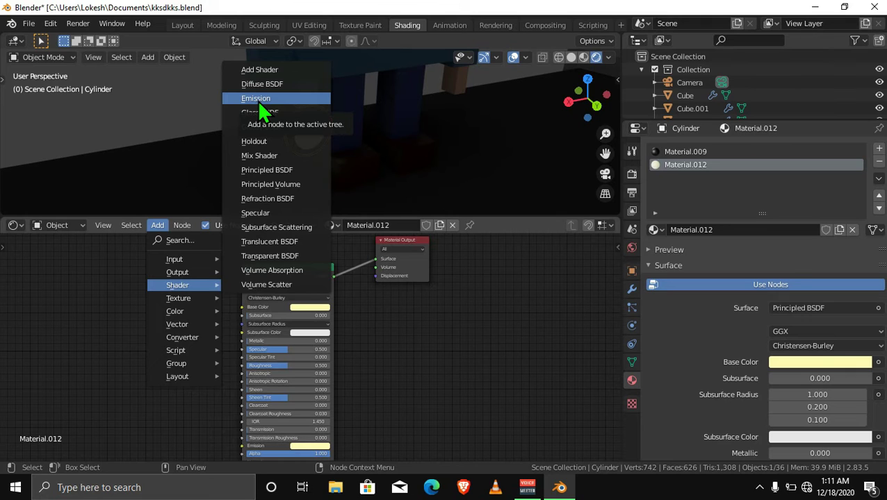
click(260, 101)
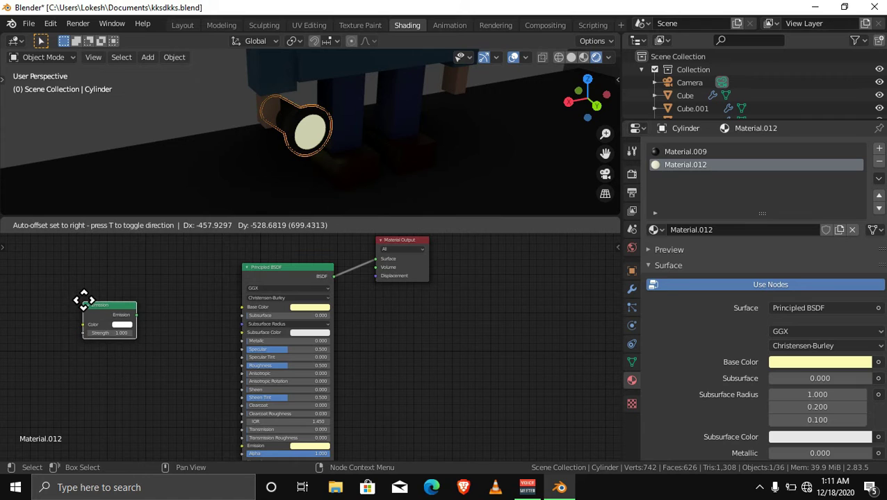
click(101, 300)
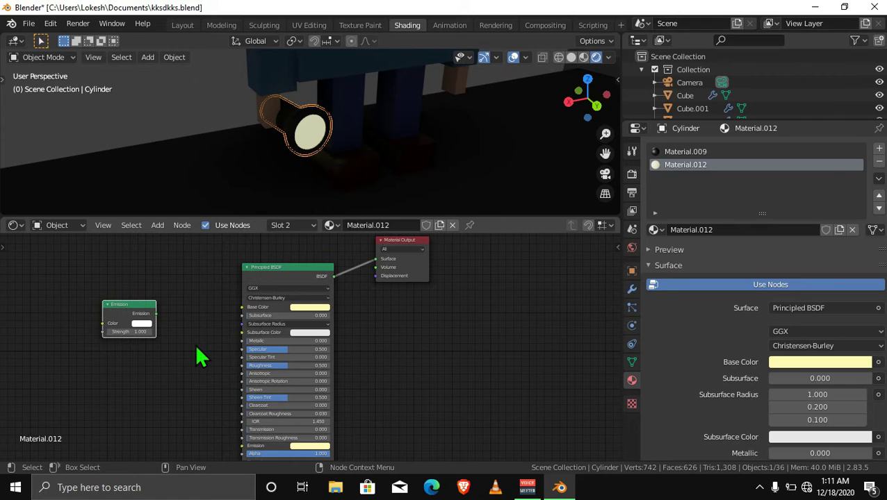
middle_drag(134, 317, 313, 357)
scroll(313, 358, up, 2)
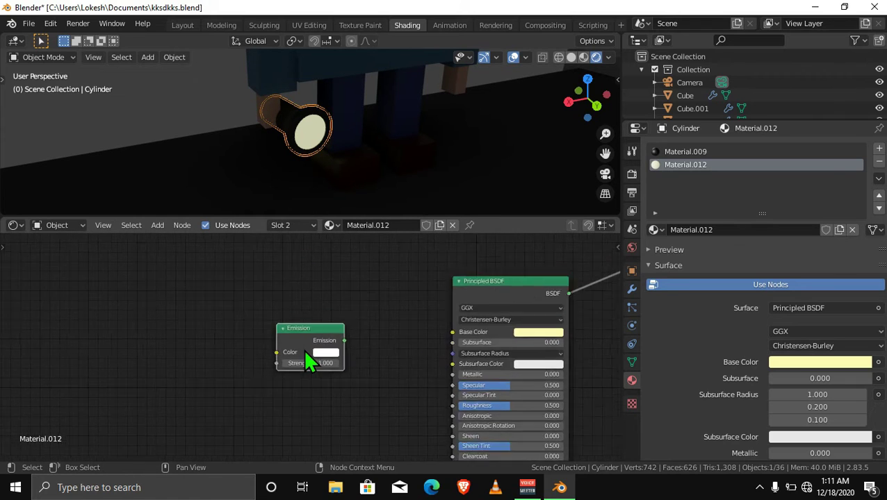
scroll(309, 361, up, 2)
scroll(309, 361, up, 2)
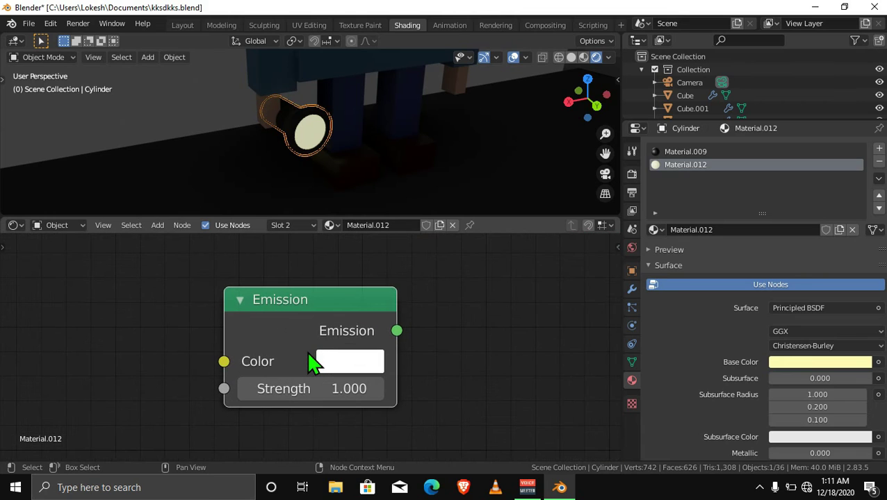
Step: Set the Emission node's colour to pale yellow
click(339, 378)
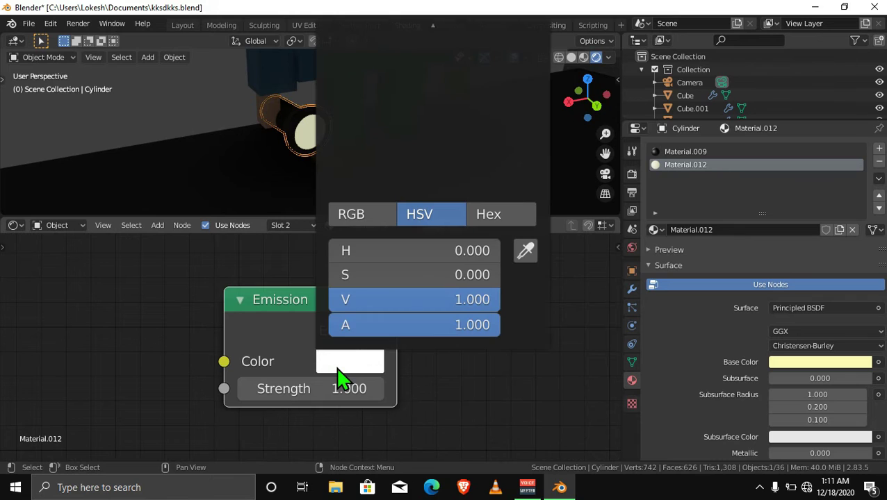
scroll(337, 375, down, 2)
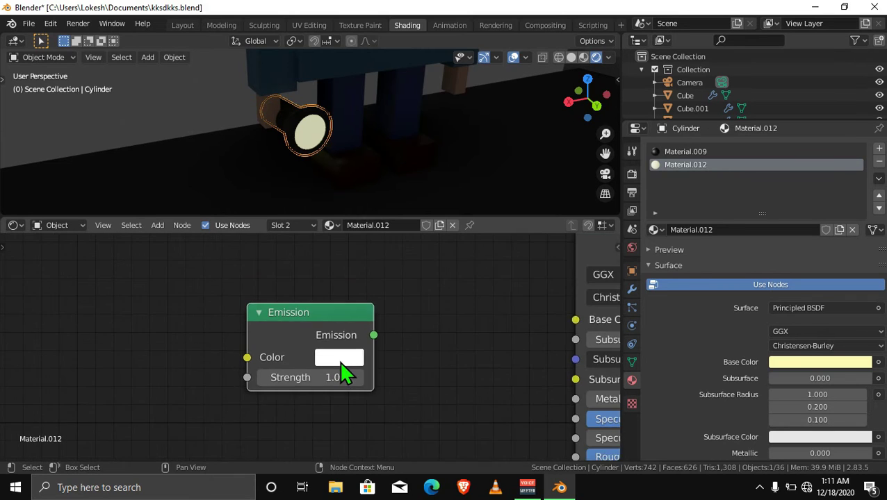
scroll(334, 369, down, 2)
scroll(331, 362, down, 1)
click(326, 352)
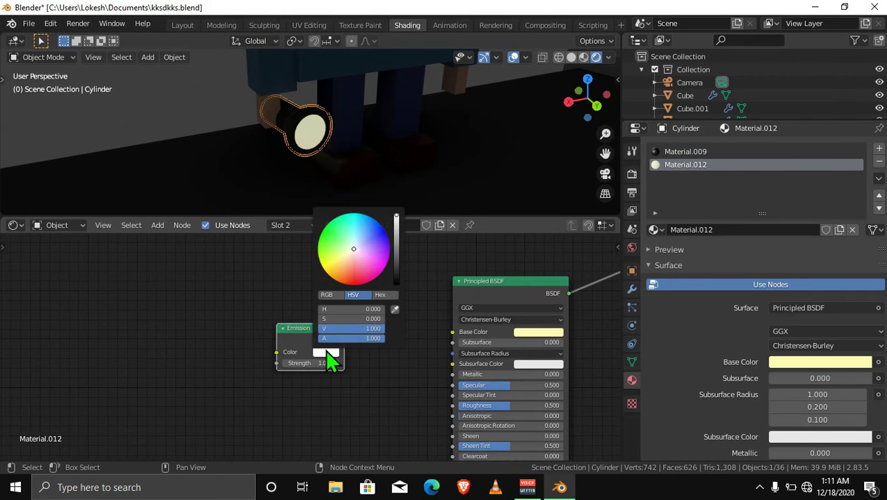
click(341, 253)
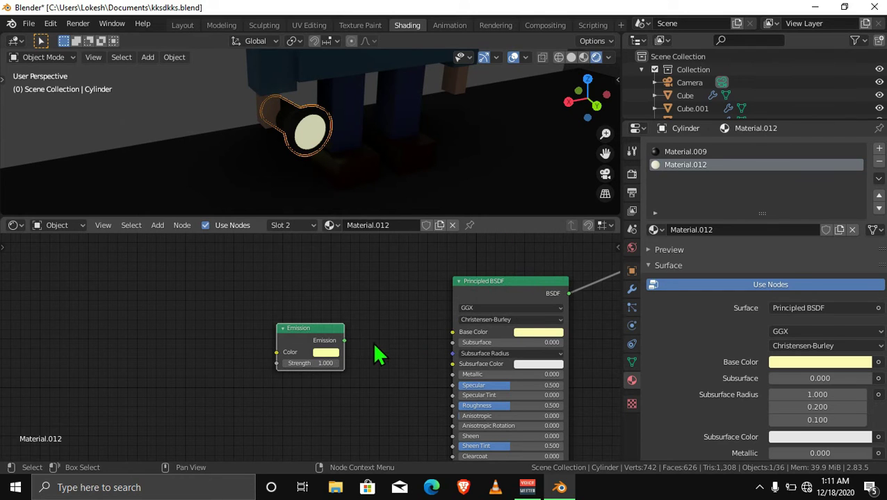
Step: Rearrange the Principled BSDF, Material Output and Emission nodes to make room
drag(515, 284, 464, 292)
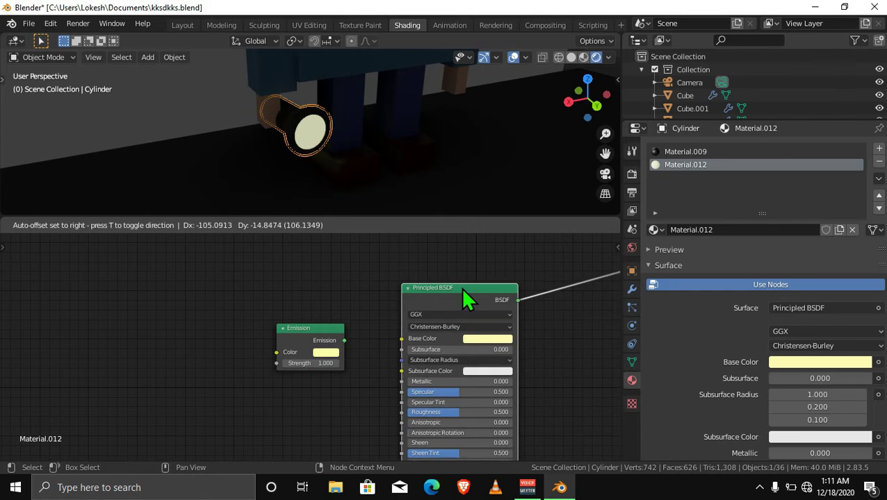
scroll(608, 321, down, 2)
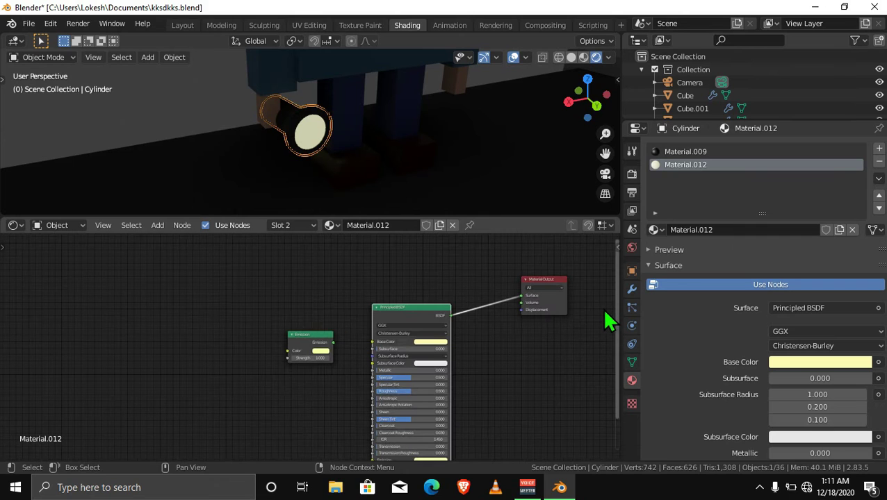
click(549, 292)
key(g)
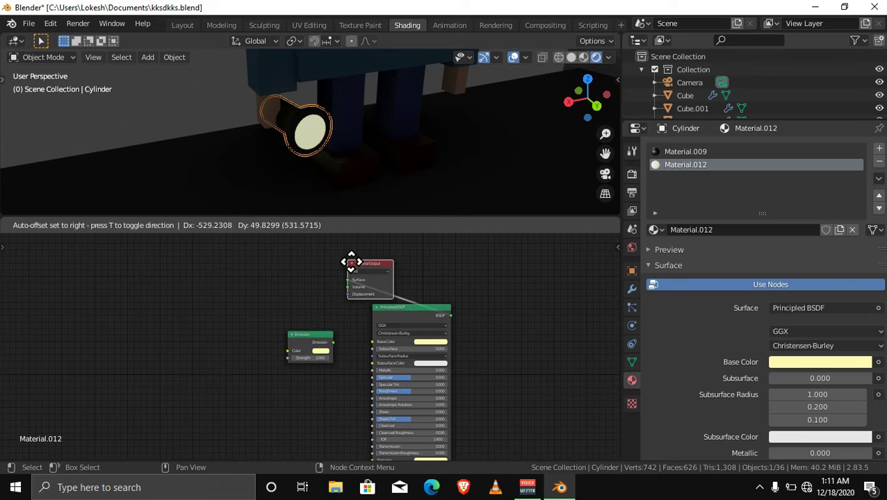
click(317, 278)
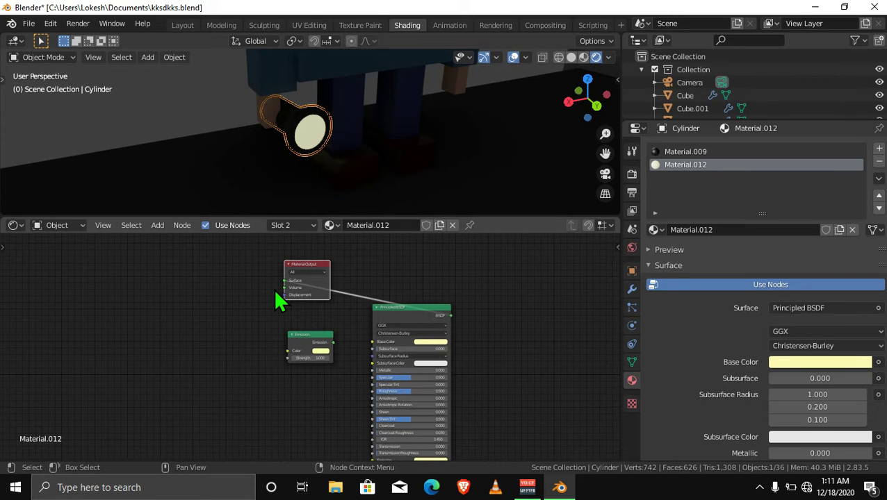
scroll(278, 300, up, 2)
drag(281, 331, 159, 330)
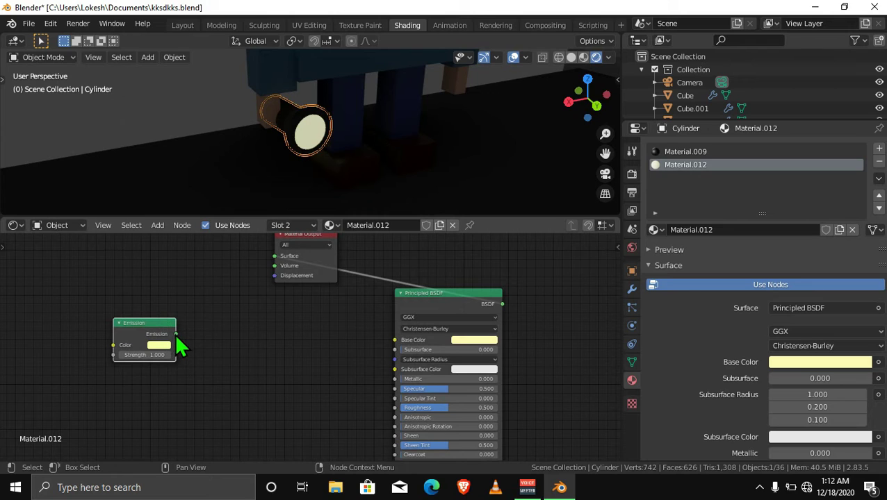
click(175, 332)
scroll(154, 338, up, 1)
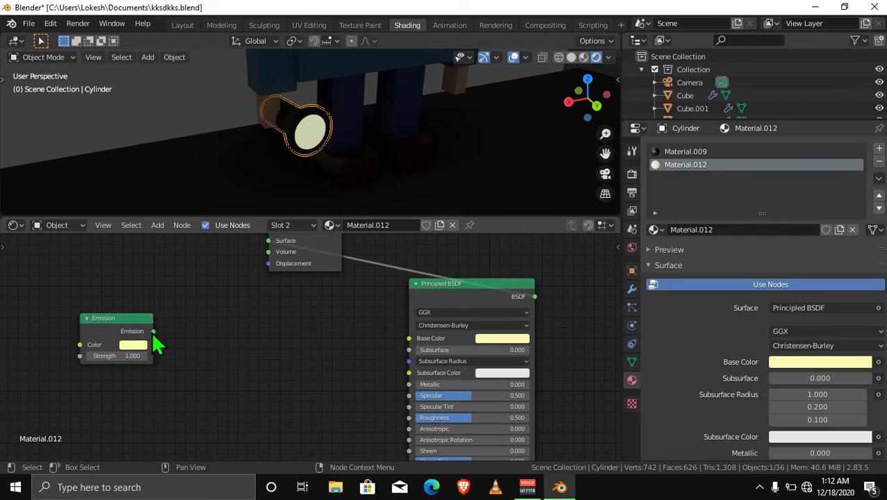
scroll(156, 342, down, 1)
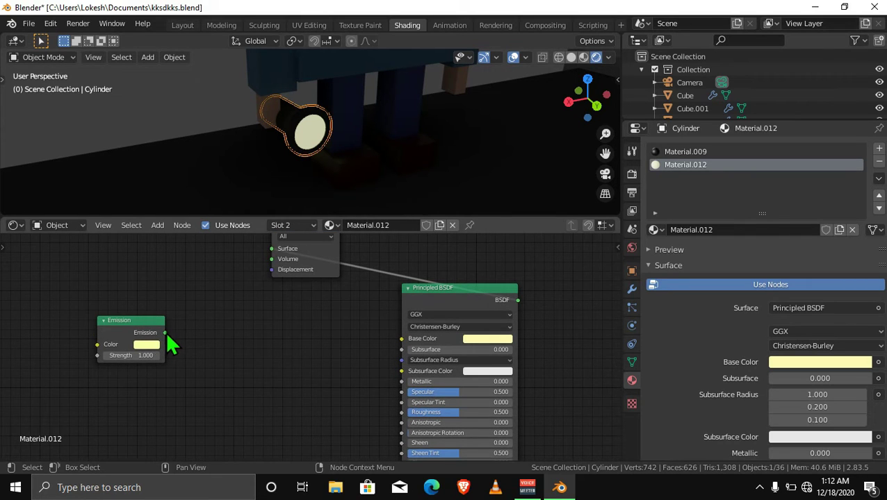
Step: Link the Emission output to Material Output's Surface and move the Principled BSDF aside
drag(166, 333, 192, 316)
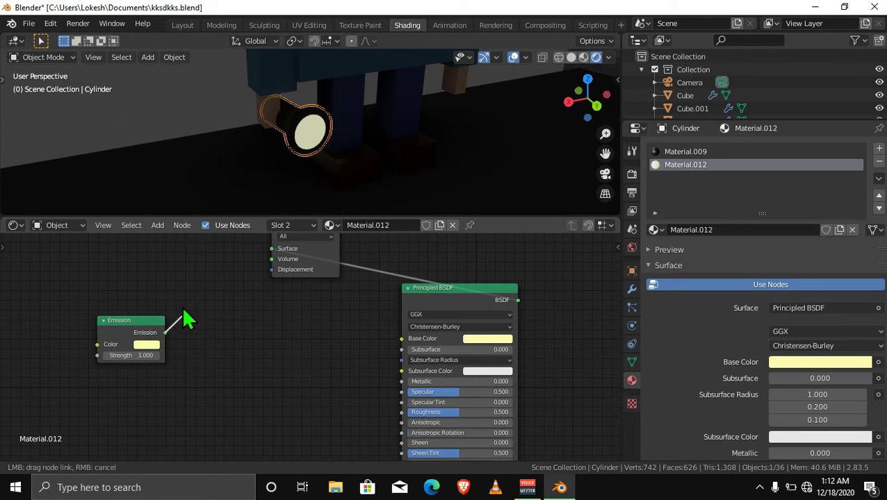
drag(193, 317, 266, 256)
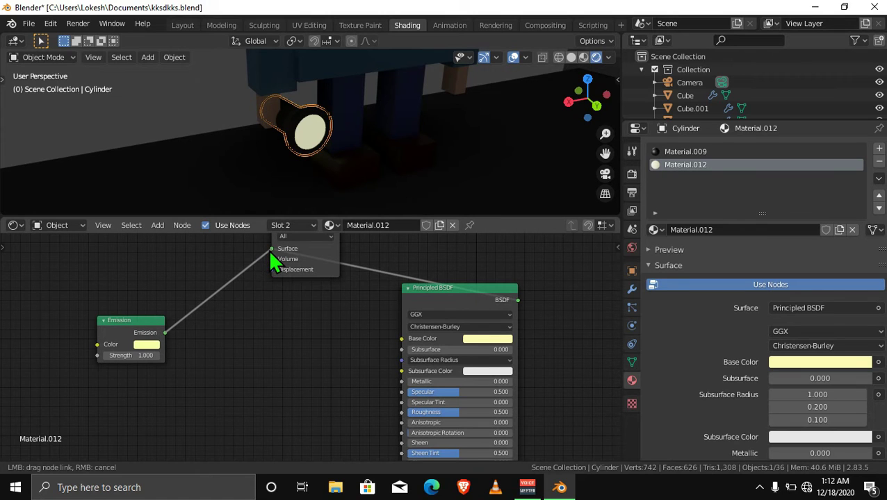
drag(272, 256, 272, 250)
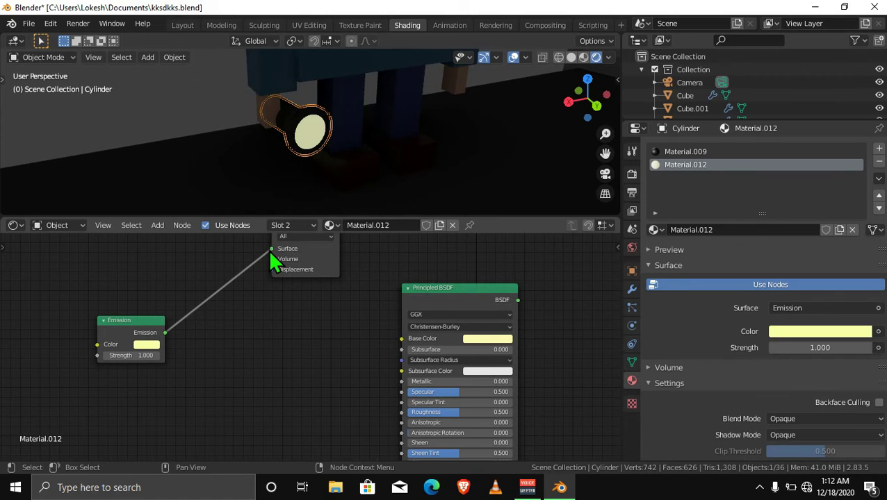
drag(452, 286, 510, 263)
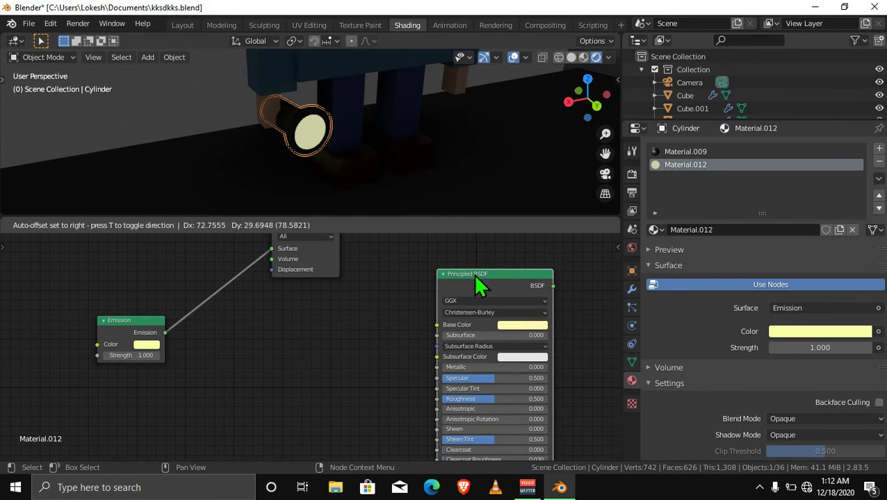
drag(511, 263, 478, 274)
drag(332, 278, 317, 360)
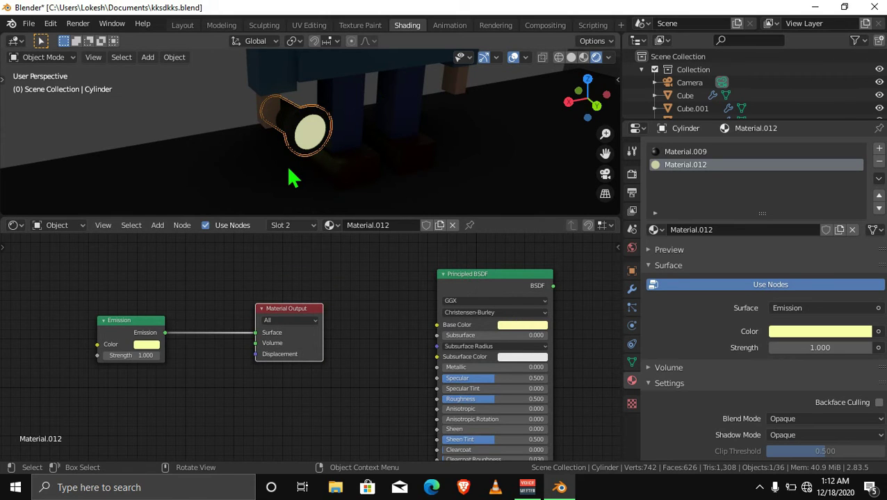
Step: Set the flashlight material's Emission Strength to 25 so its lens glows brightly
scroll(292, 177, down, 3)
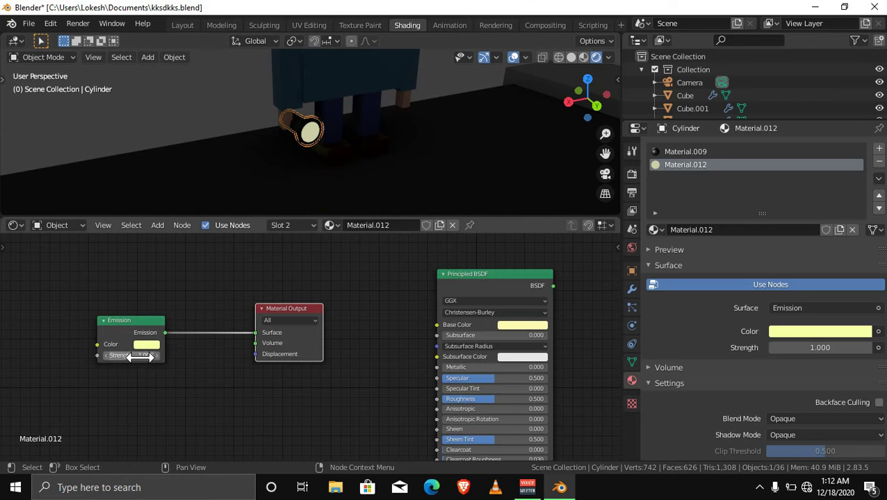
drag(127, 356, 166, 356)
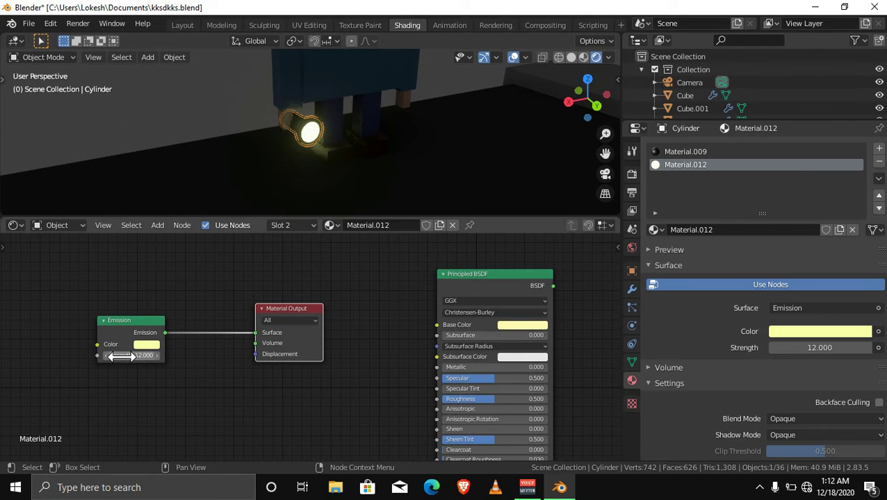
drag(124, 356, 142, 356)
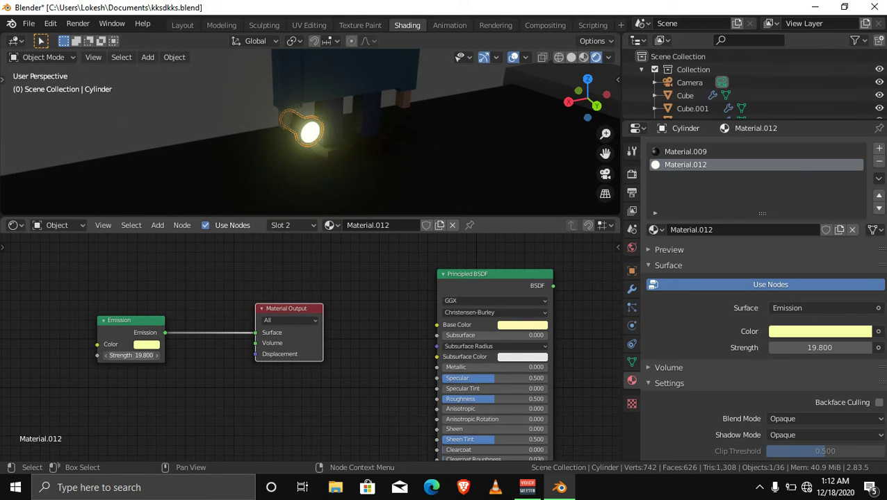
drag(131, 356, 224, 315)
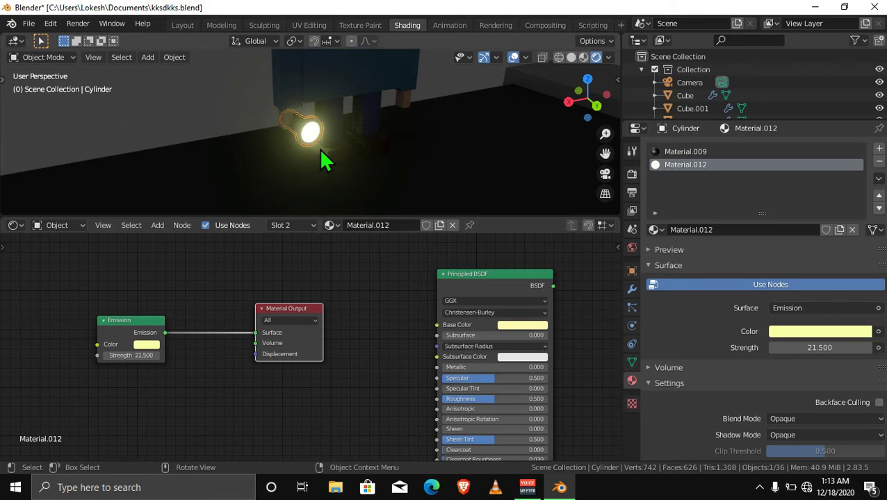
drag(128, 356, 139, 356)
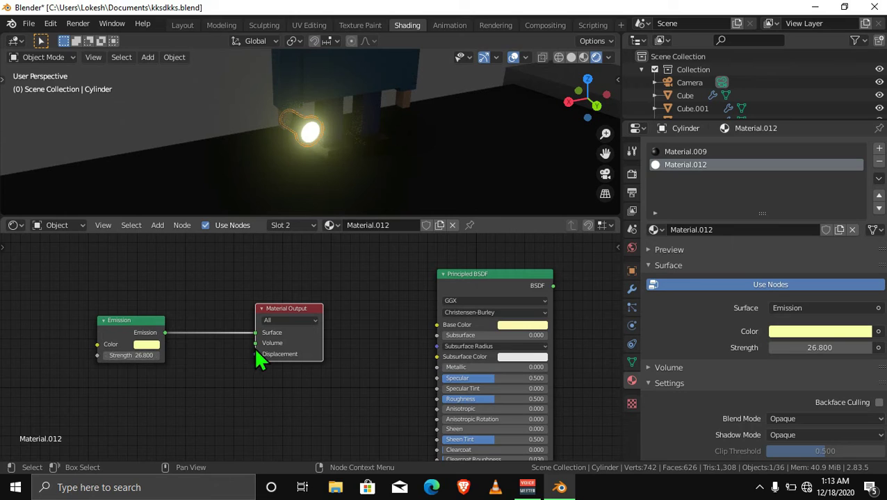
click(138, 356)
text(5)
key(Return)
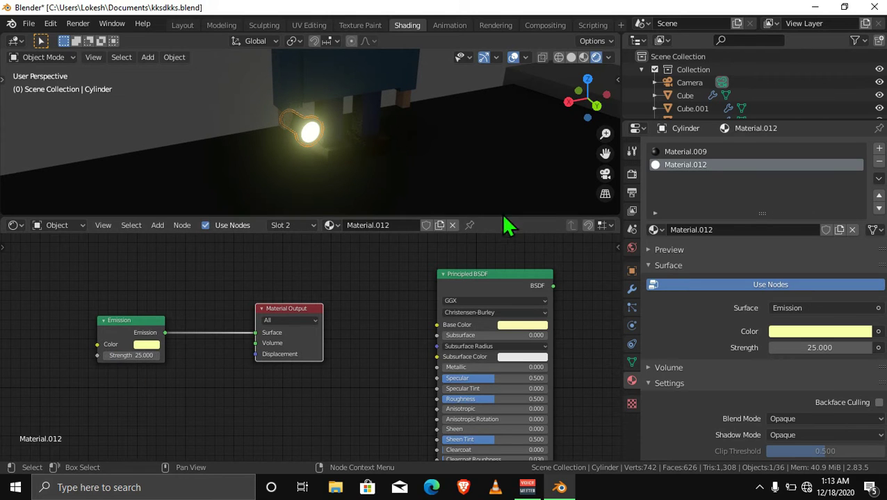
key(KP_Decimal)
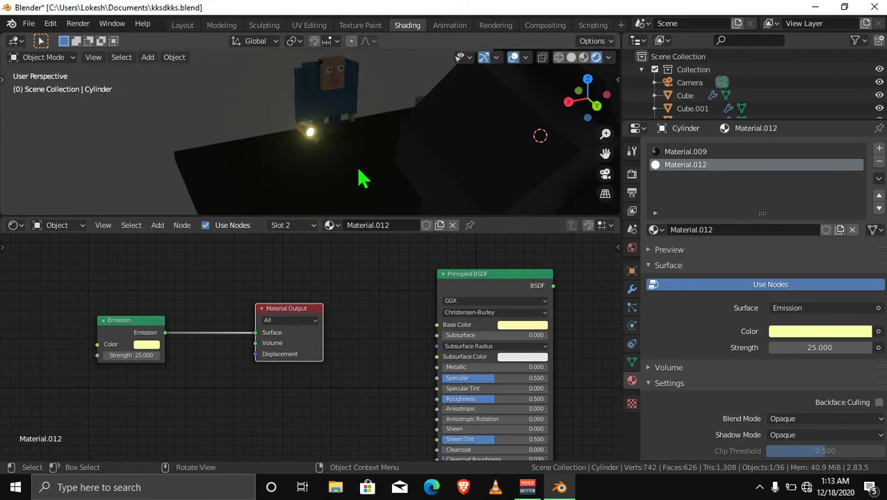
Step: Select the street-light pole, switch to its emission material, and add an Emission shader node
drag(568, 94, 588, 97)
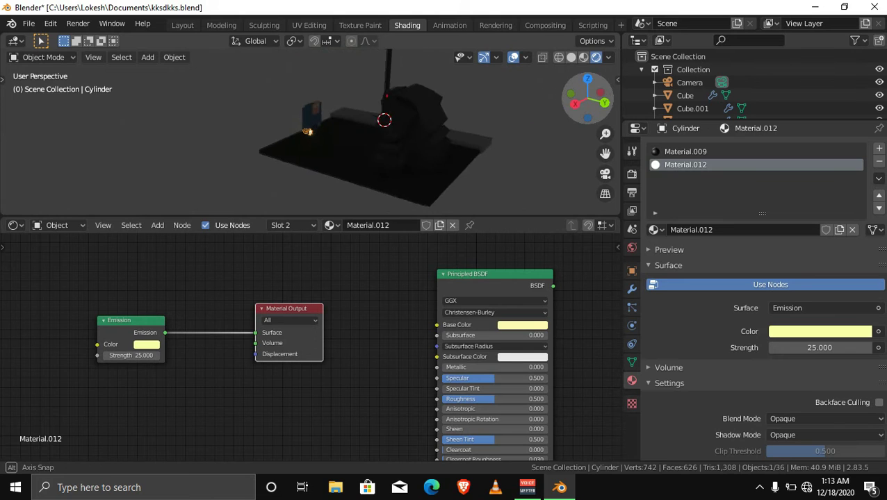
scroll(485, 148, up, 3)
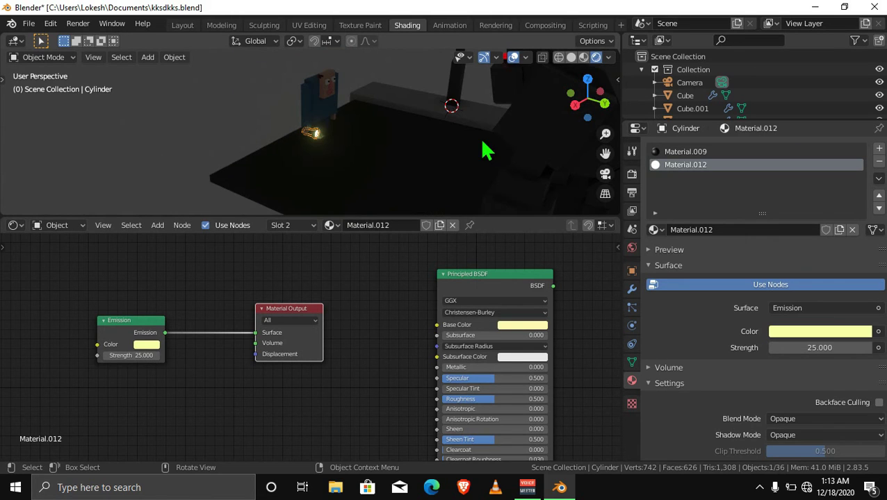
click(459, 90)
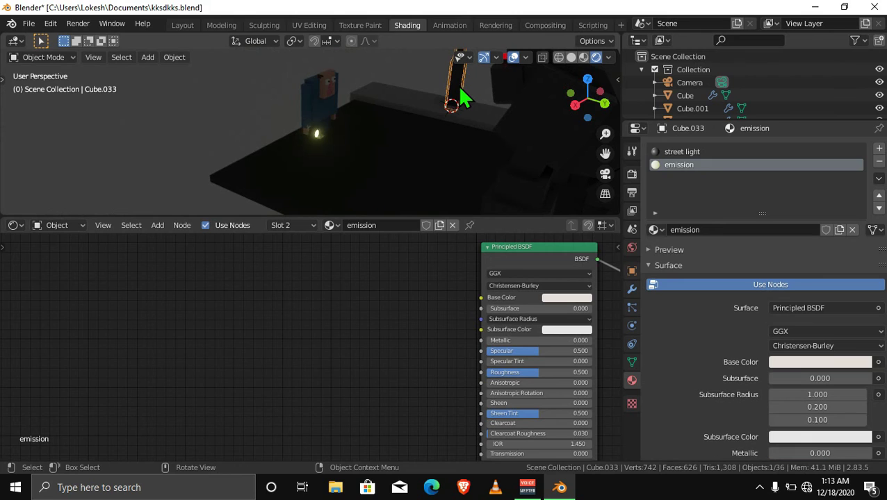
key(KP_Decimal)
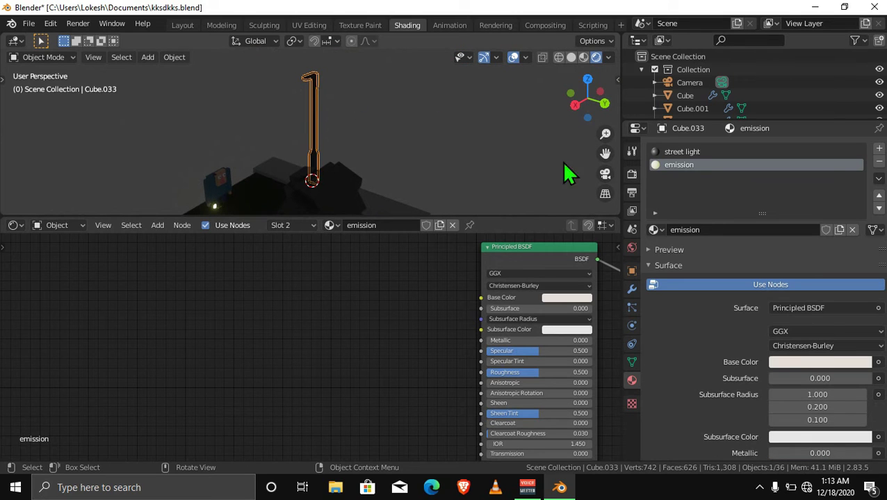
click(684, 152)
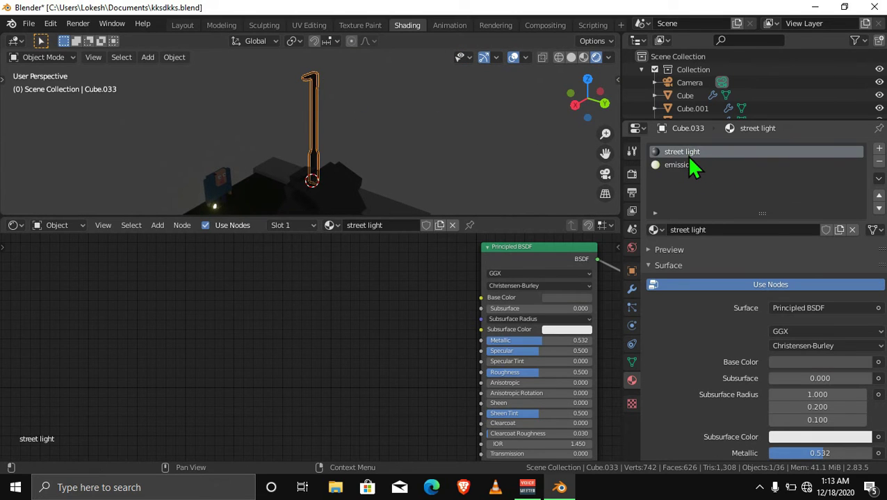
click(691, 167)
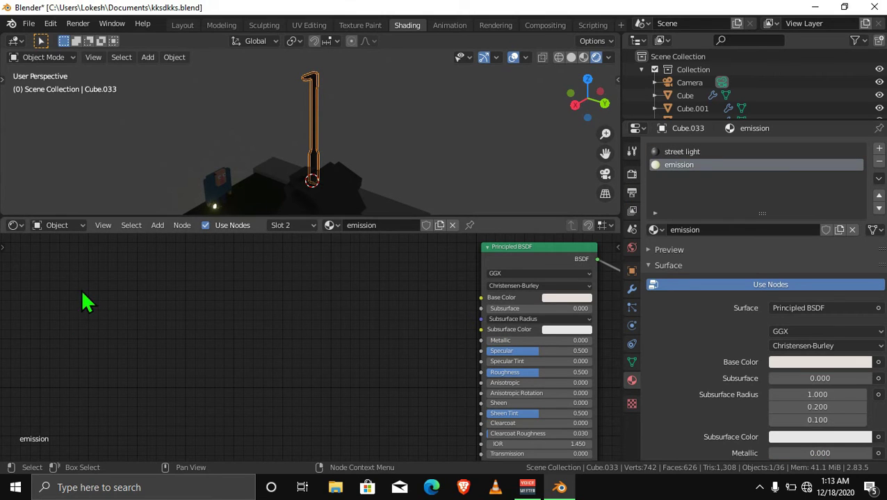
click(157, 225)
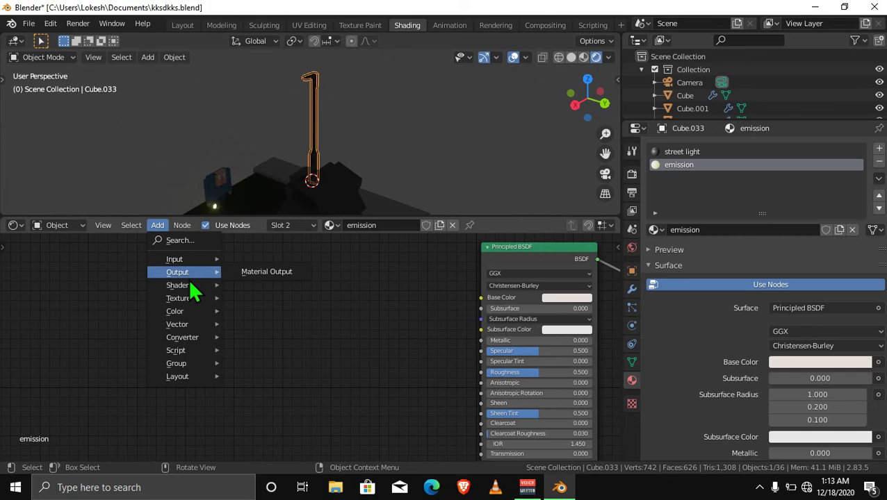
mouse_move(177, 285)
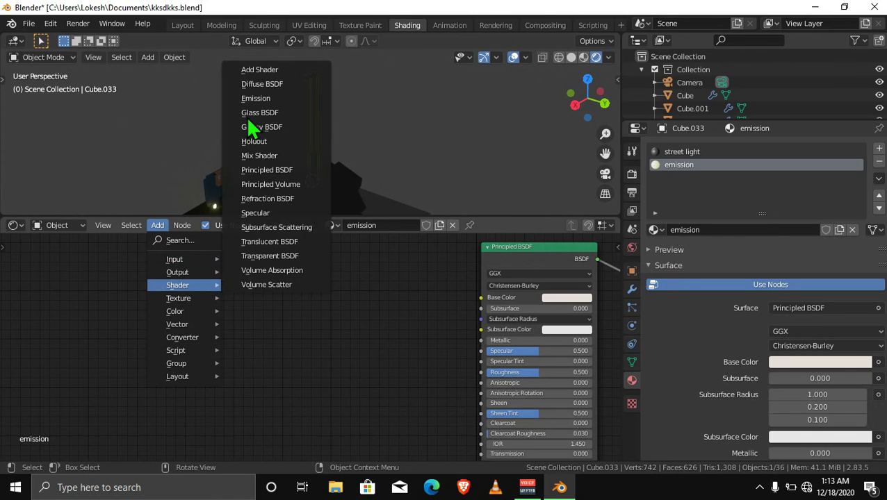
click(254, 99)
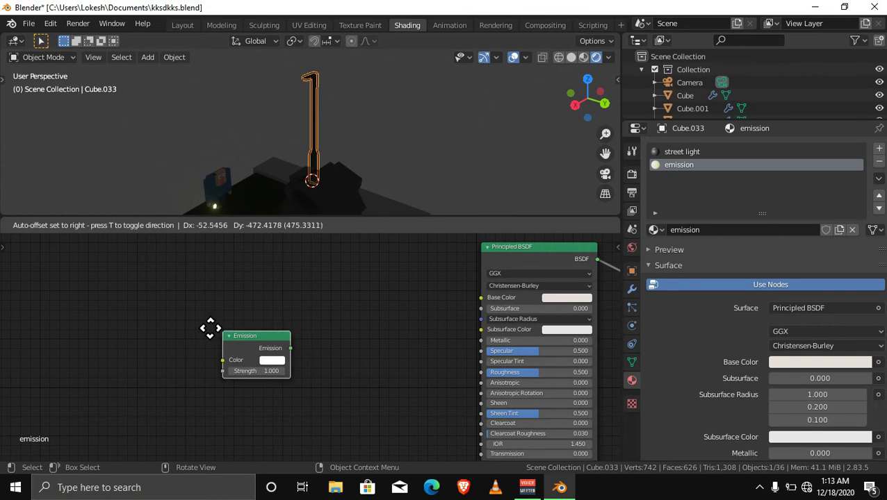
Step: Place the new Emission node and give it a pale yellow colour with strength 50
click(168, 317)
click(221, 347)
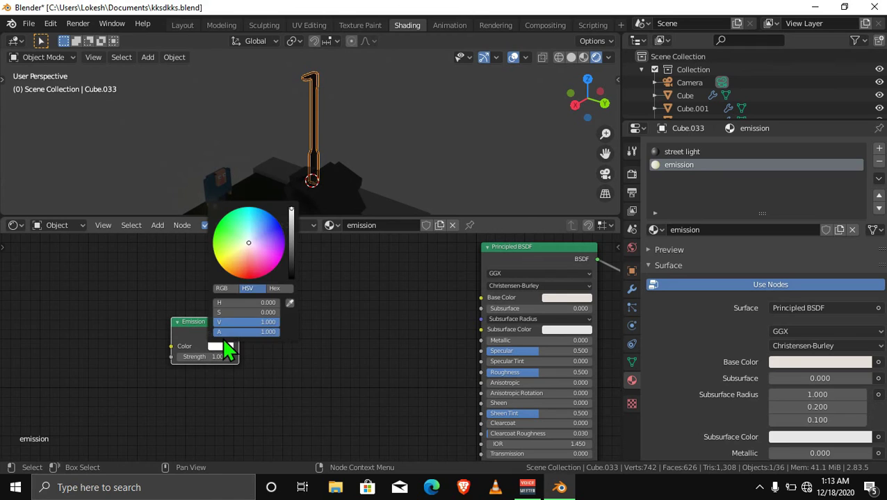
click(238, 250)
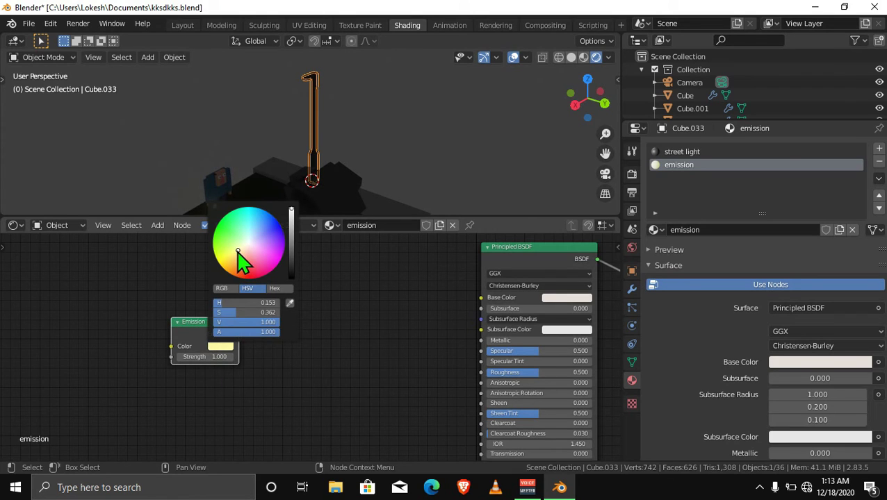
click(203, 356)
text(10)
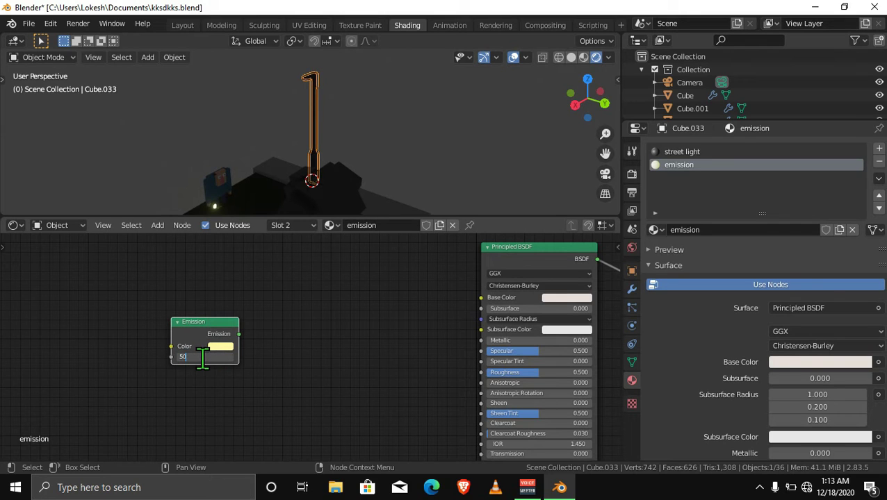
key(Return)
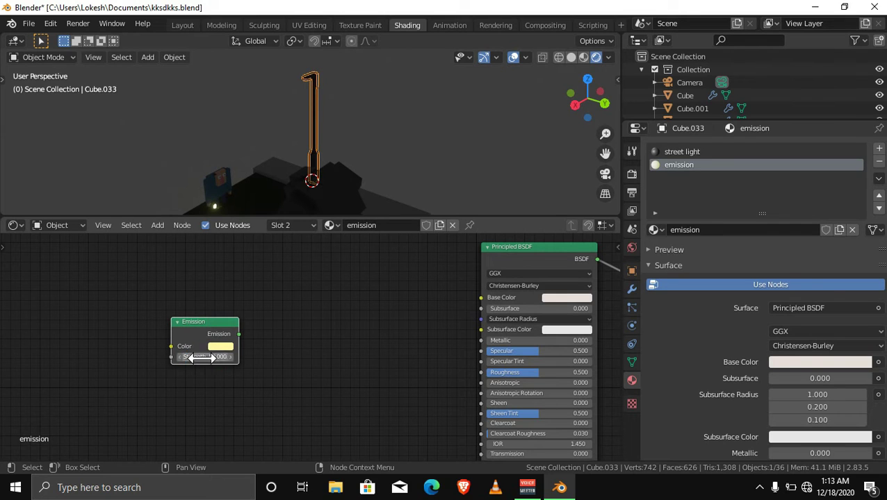
Step: Disconnect the Principled BSDF from Material Output and spread the nodes apart
scroll(588, 297, down, 1)
scroll(587, 299, down, 1)
drag(560, 283, 476, 313)
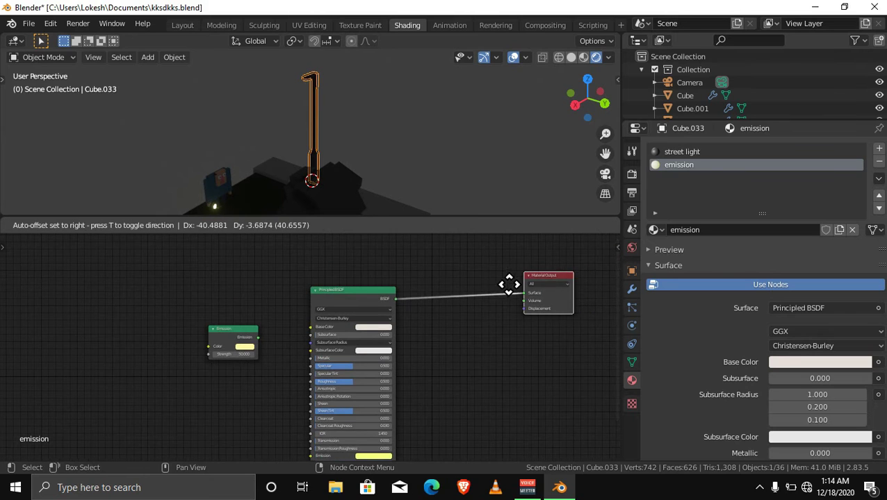
scroll(431, 368, up, 2)
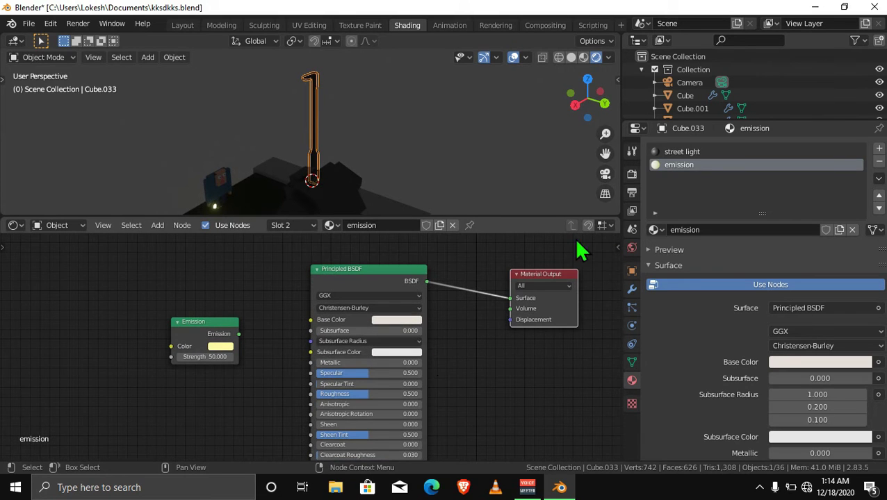
drag(508, 298, 479, 324)
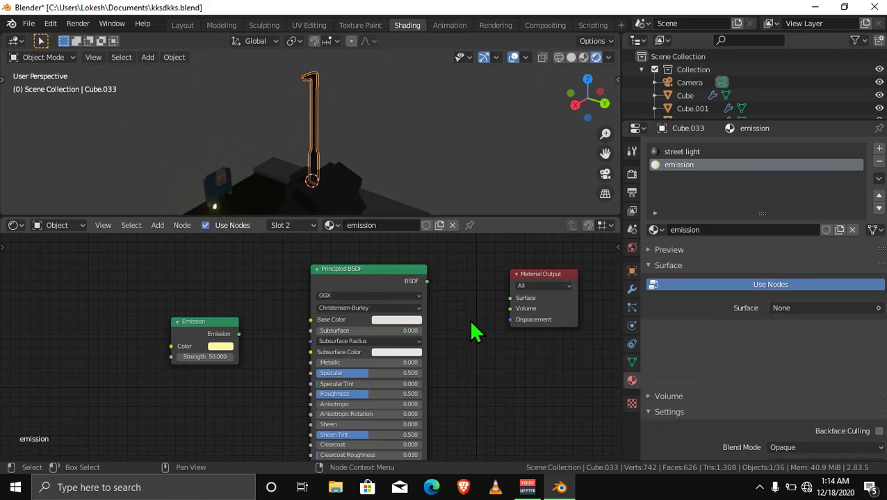
click(330, 291)
drag(330, 292, 84, 263)
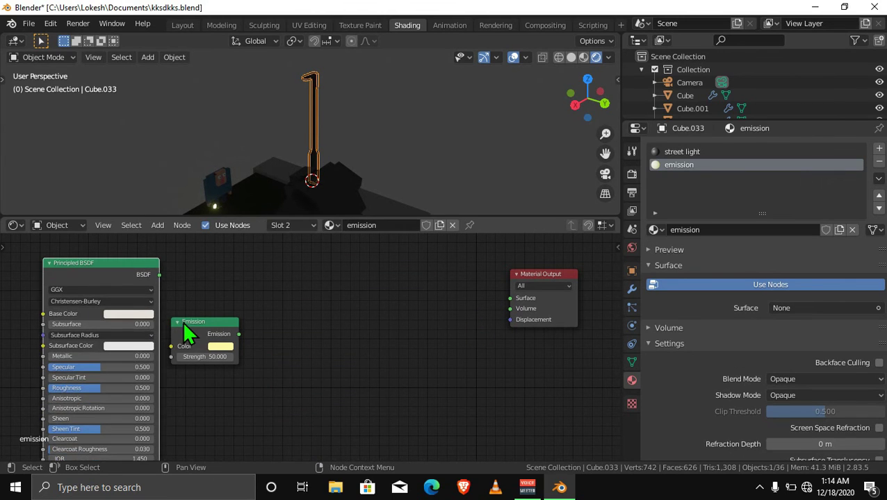
drag(197, 319, 274, 311)
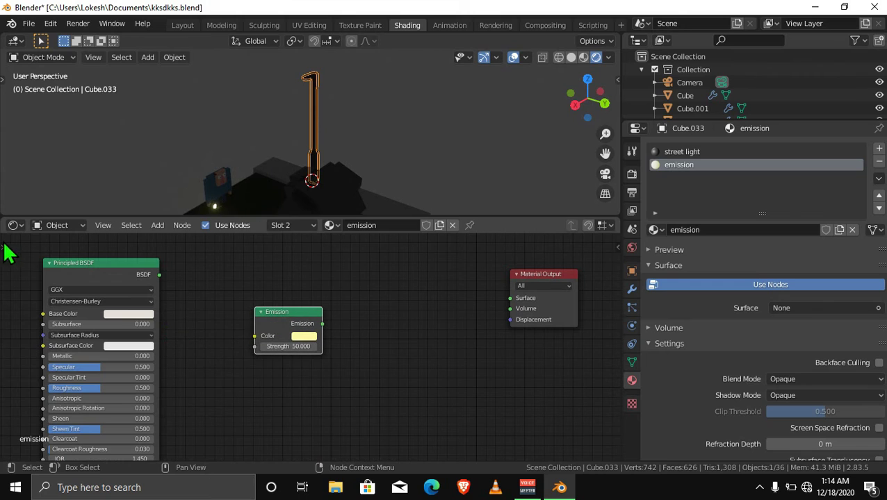
click(100, 264)
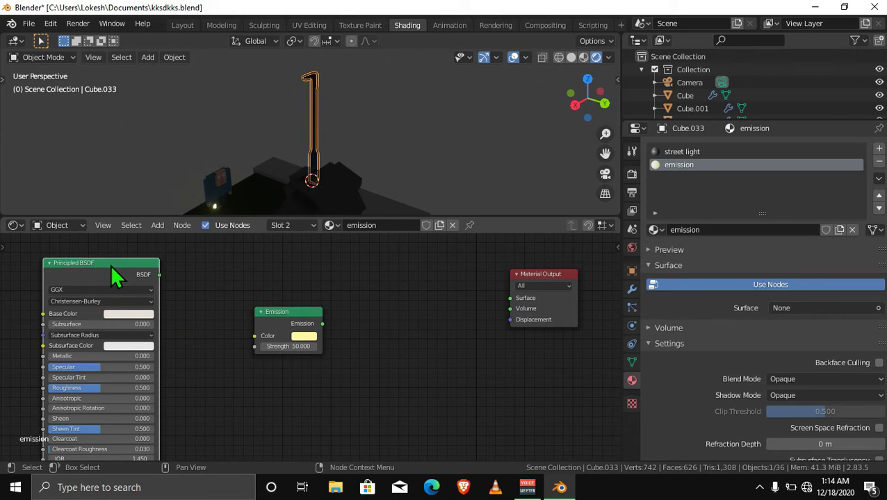
Step: Connect the Emission output to Material Output's Surface socket so the lamp head glows
click(157, 225)
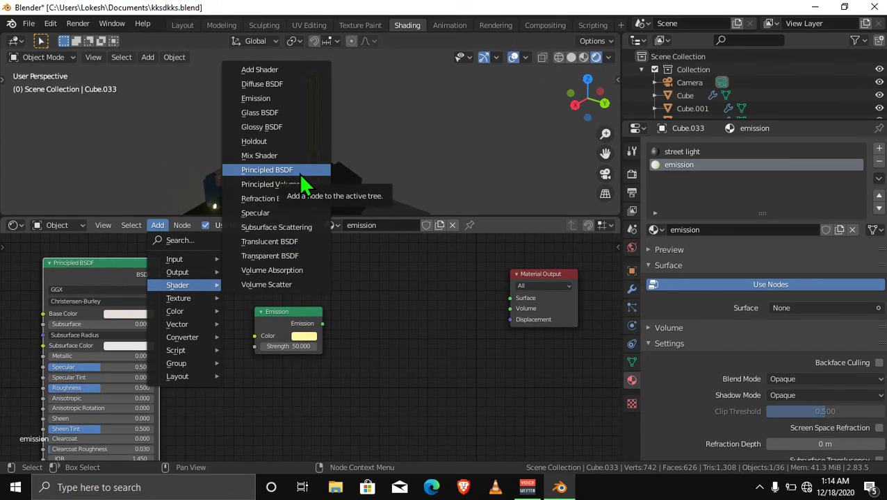
click(303, 323)
mouse_move(313, 323)
mouse_down()
mouse_move(339, 310)
mouse_move(406, 321)
mouse_move(510, 299)
mouse_up()
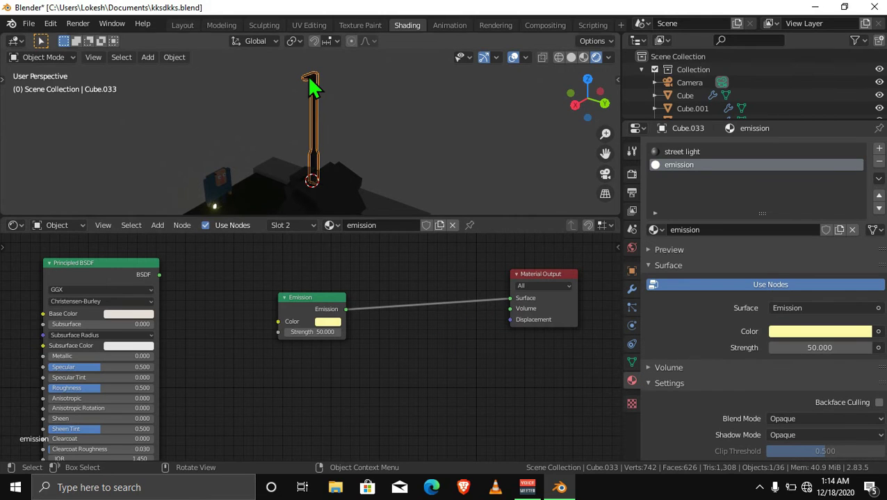
scroll(310, 85, up, 3)
scroll(311, 85, up, 2)
drag(566, 89, 63, 67)
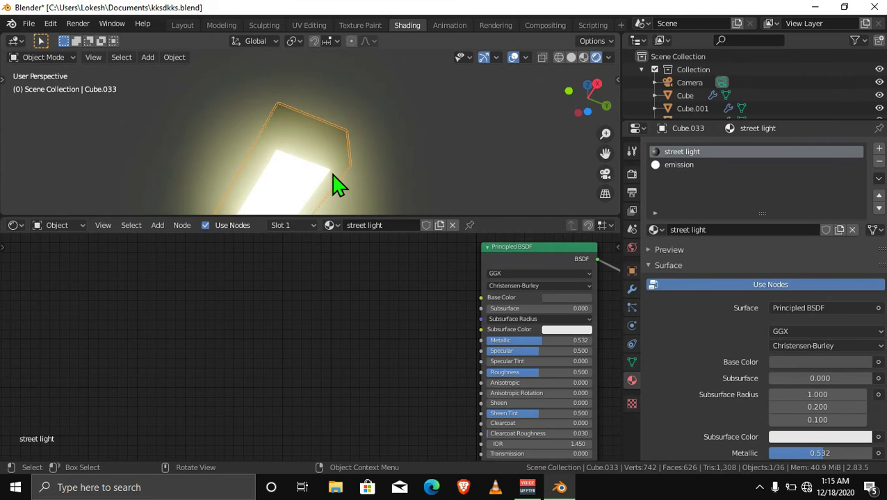
Step: Enlarge the 3D view and compare the scene in Material Preview and Rendered shading
scroll(331, 173, down, 2)
scroll(332, 172, down, 2)
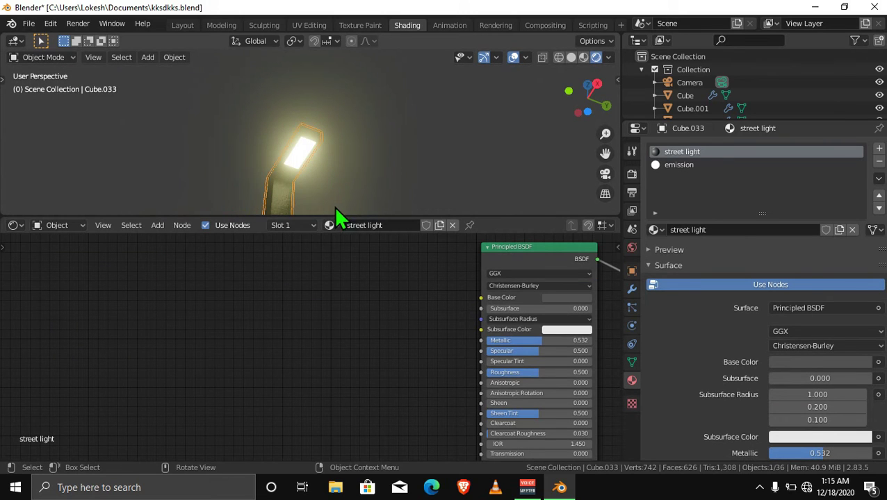
drag(335, 217, 337, 252)
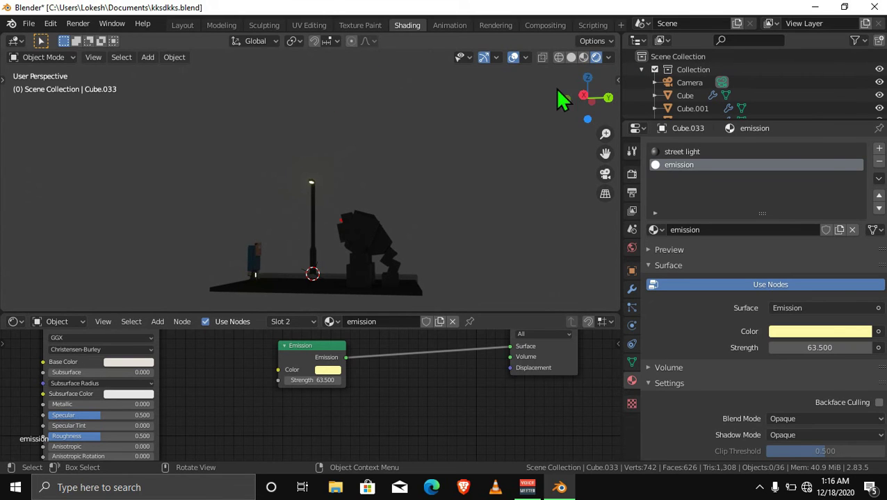
click(584, 57)
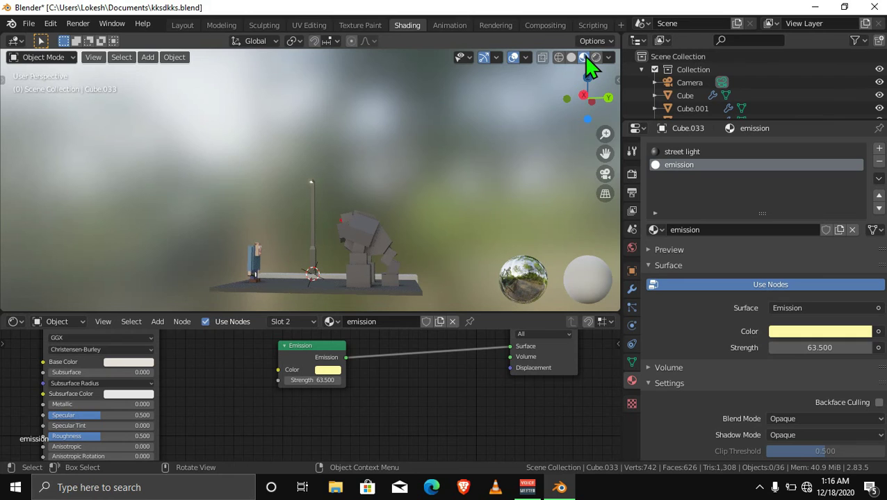
scroll(331, 224, up, 2)
scroll(331, 224, up, 3)
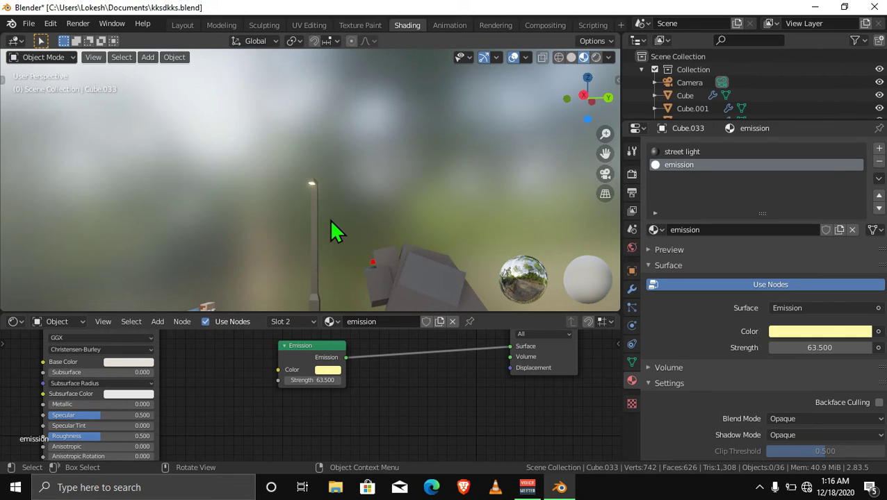
scroll(301, 255, down, 3)
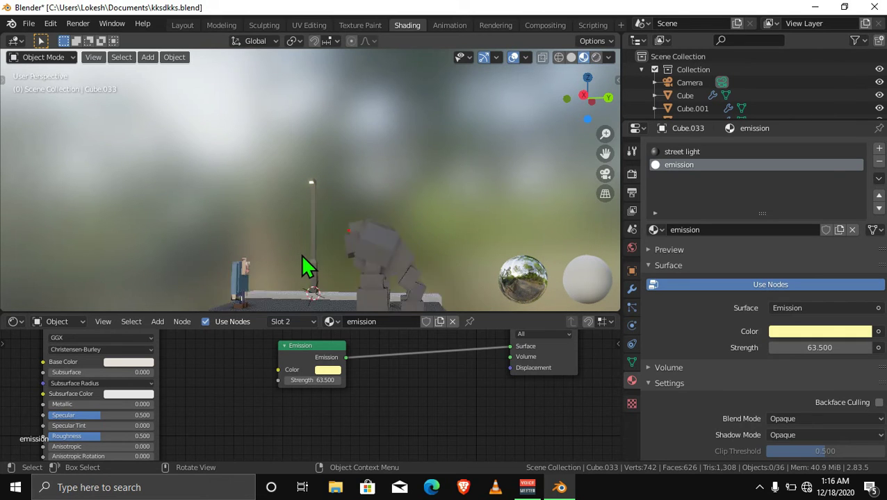
scroll(301, 255, down, 1)
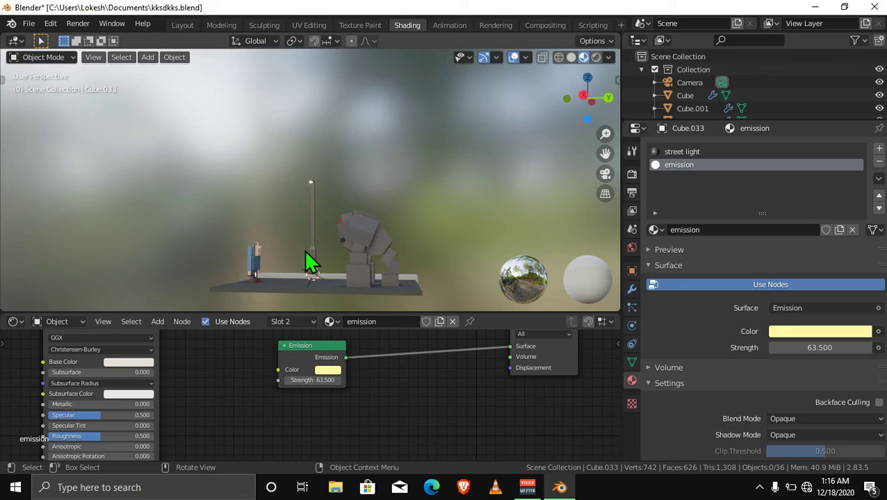
click(595, 57)
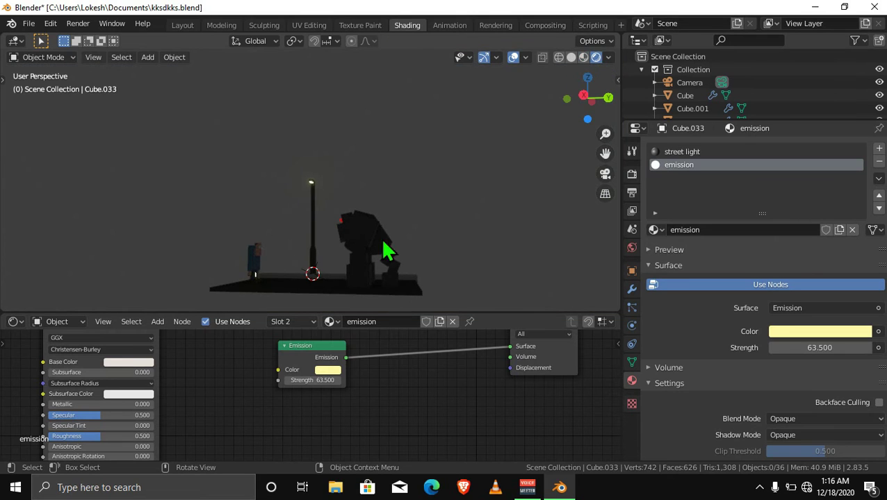
scroll(310, 202, up, 3)
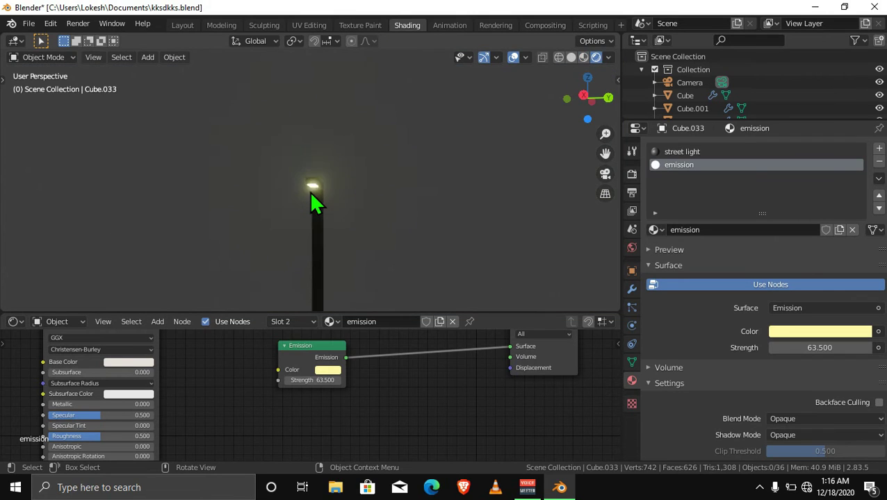
scroll(311, 202, up, 3)
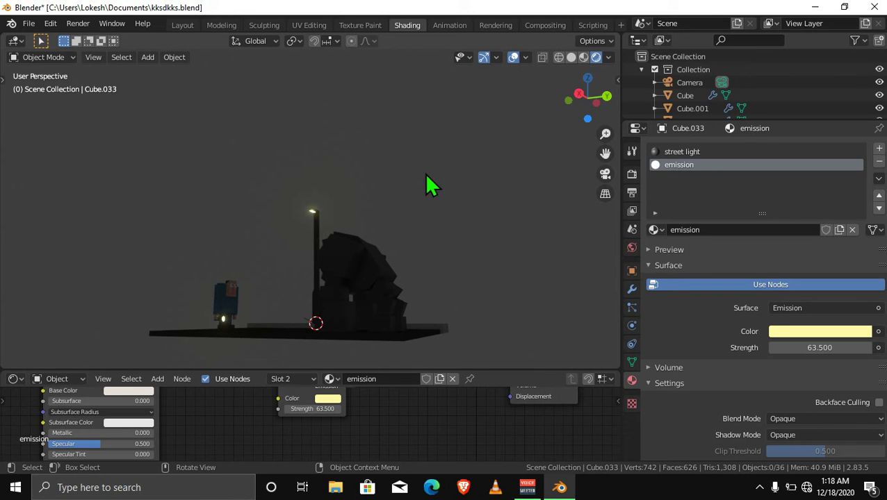
Step: Select and frame the street-light pole, then place the 3D cursor at its top
mouse_move(575, 109)
mouse_down()
mouse_move(590, 104)
mouse_move(350, 212)
mouse_up()
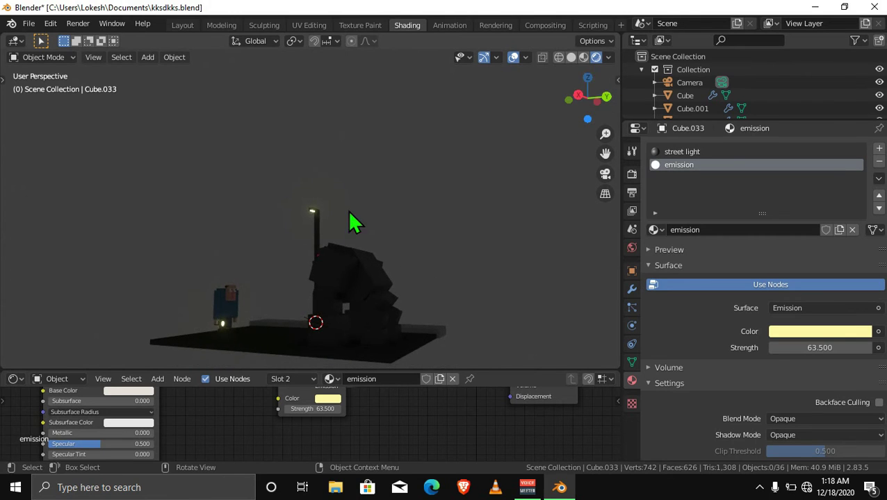
click(310, 211)
key(KP_Decimal)
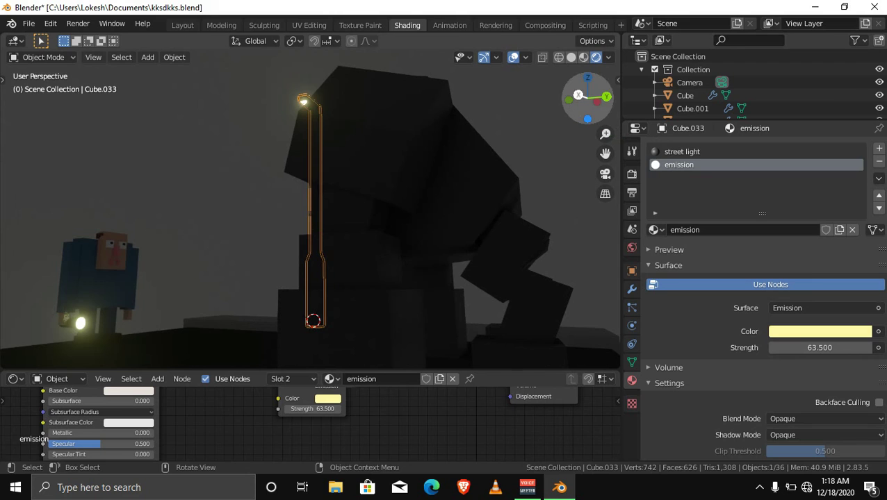
drag(587, 98, 421, 97)
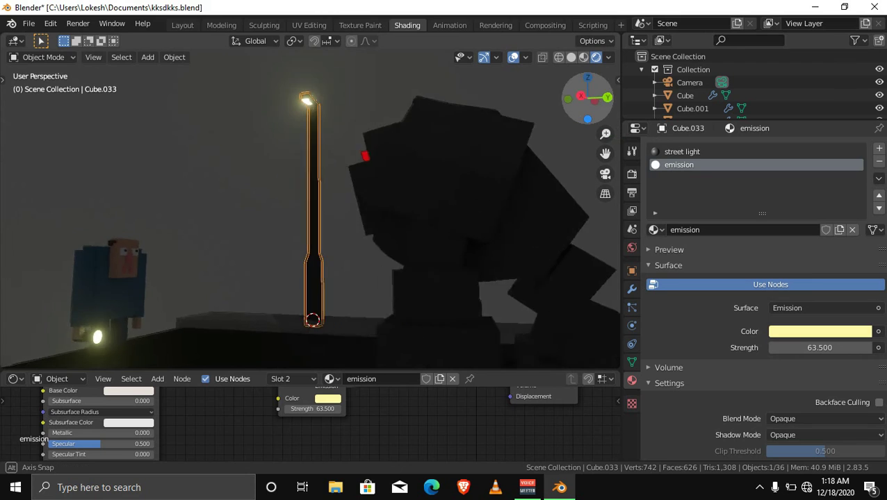
shift+right_click(308, 98)
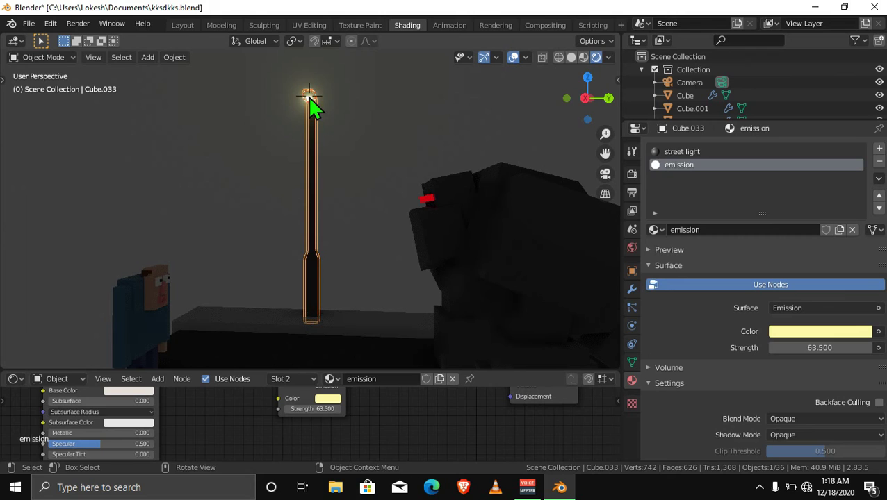
Step: Add a Spot light at the 3D cursor atop the lamp post and inspect its cone at eye level
click(147, 58)
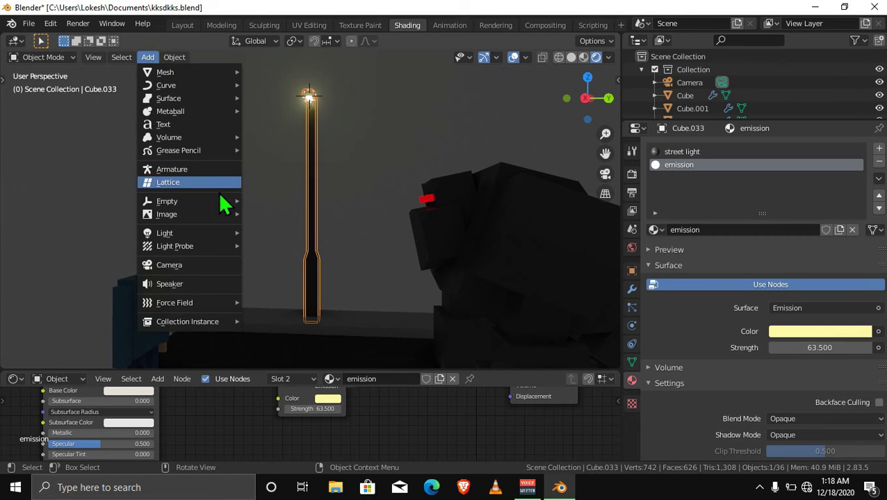
mouse_move(165, 233)
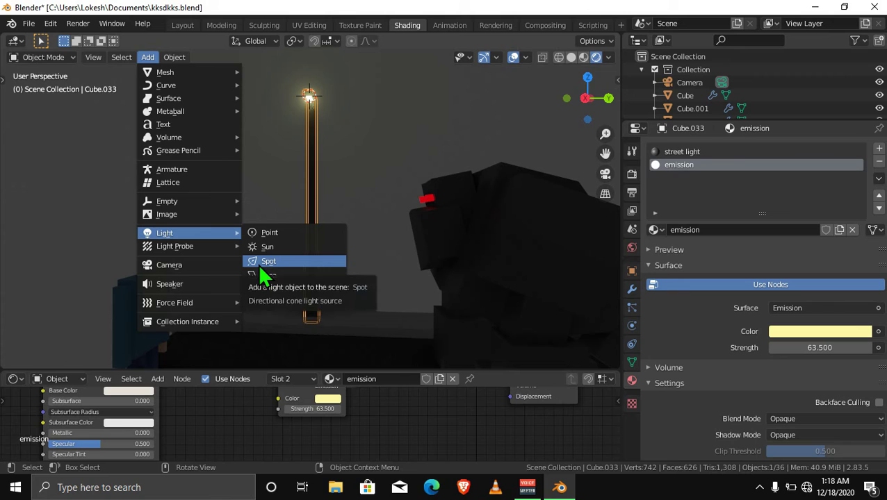
click(264, 271)
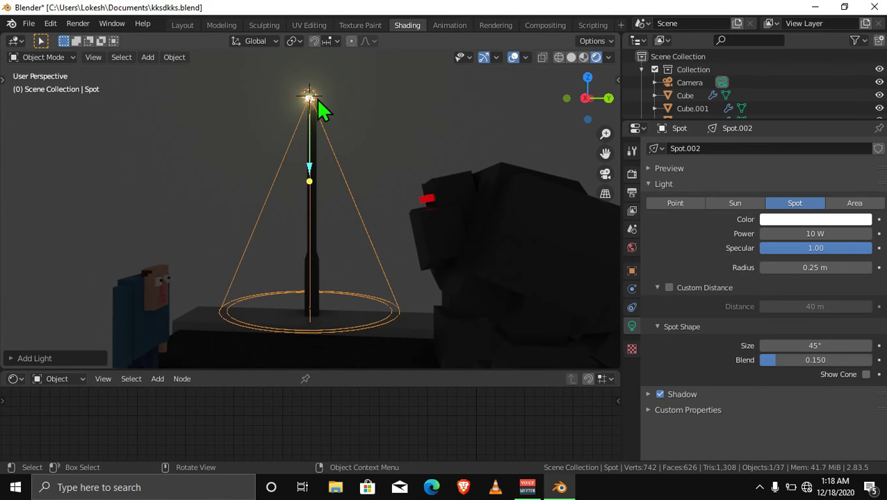
mouse_move(581, 104)
mouse_down()
mouse_move(542, 104)
mouse_move(556, 103)
mouse_up()
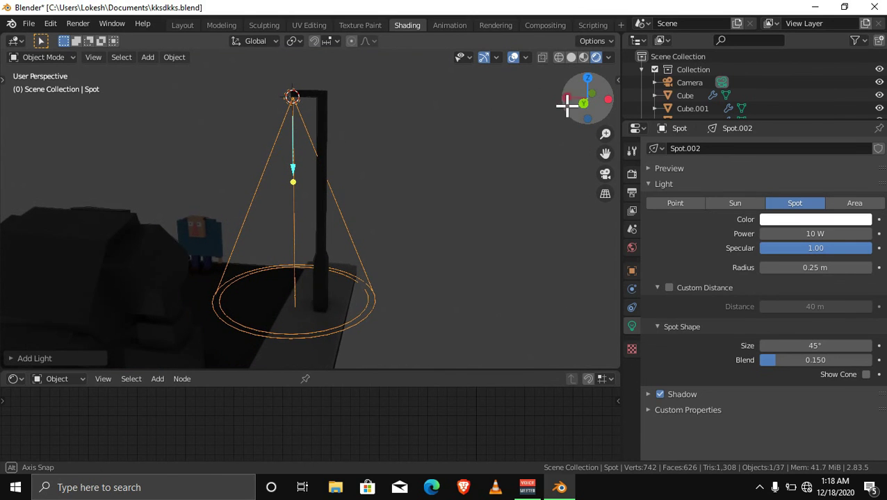
scroll(298, 102, up, 2)
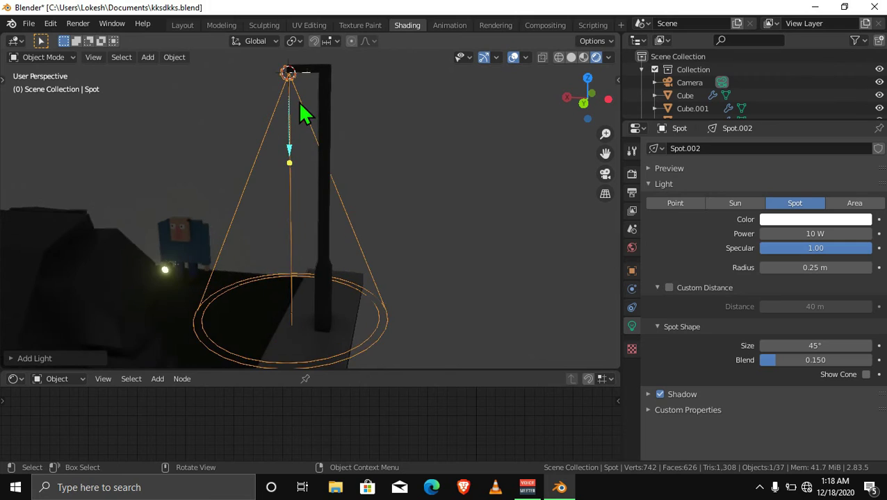
scroll(298, 101, up, 2)
mouse_move(584, 99)
mouse_down()
mouse_move(583, 80)
mouse_move(309, 92)
mouse_up()
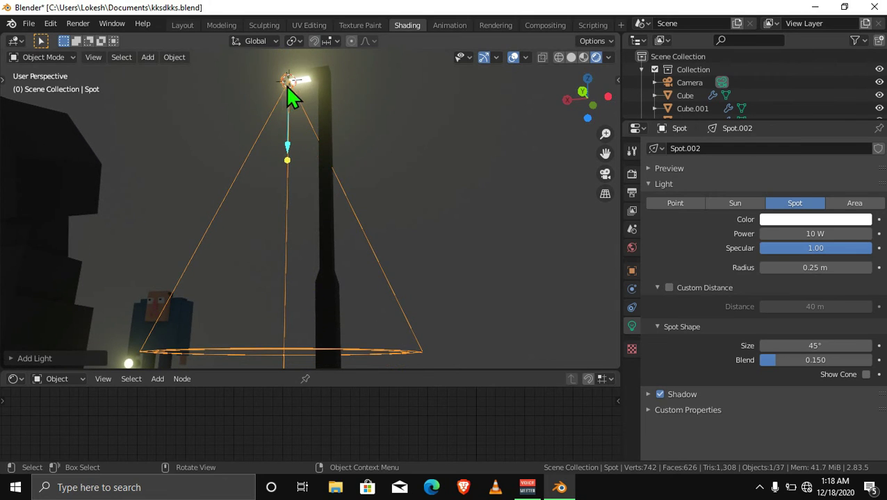
Step: Reposition the spot light sideways along X, then vertically along Z
key(g)
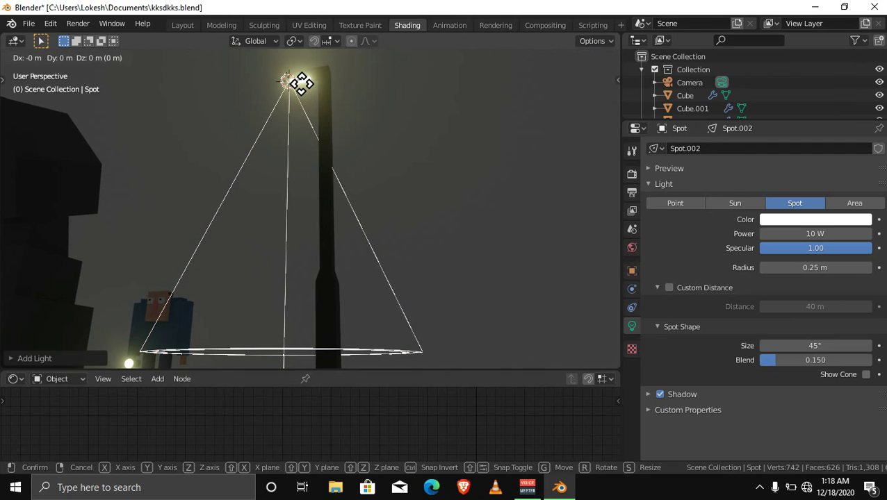
key(x)
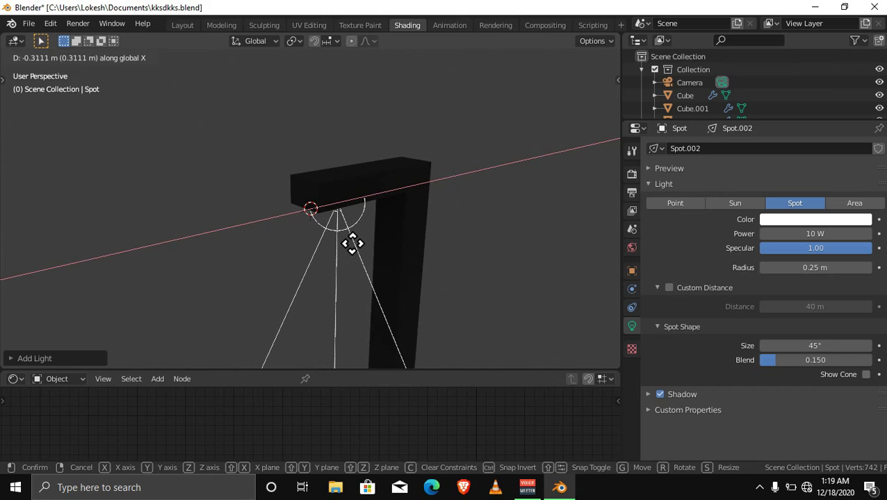
click(352, 251)
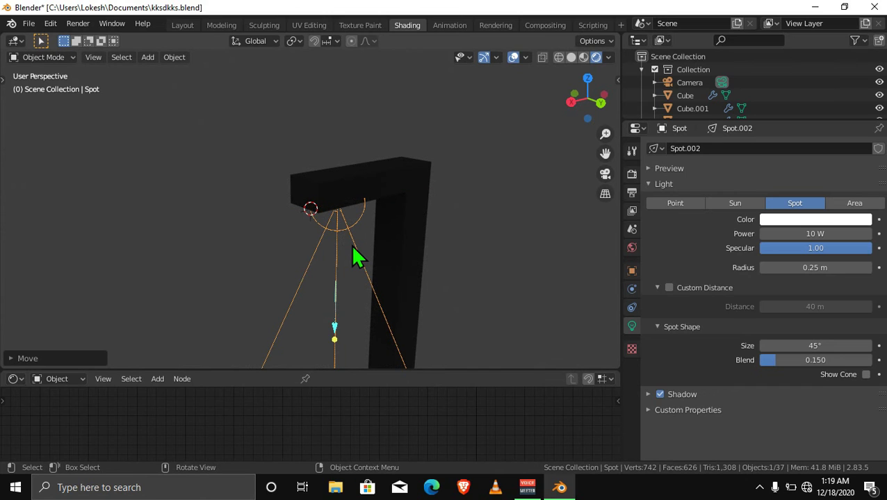
key(g)
key(z)
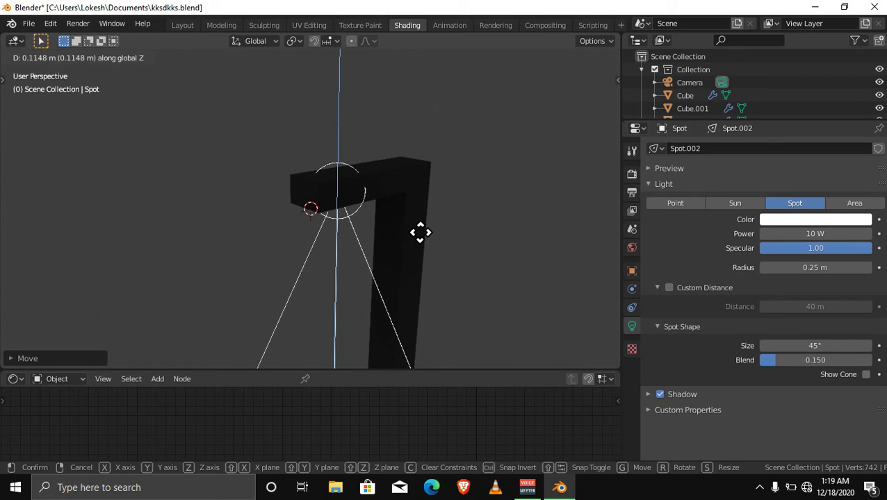
click(420, 233)
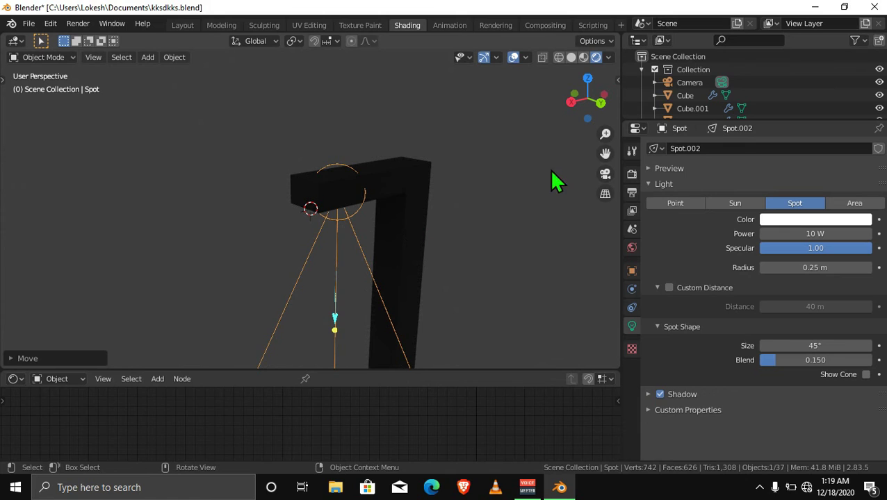
Step: View the lamp and cone from another side and bring up Spot.002's colour picker
scroll(449, 187, down, 2)
scroll(448, 188, down, 2)
scroll(448, 188, down, 2)
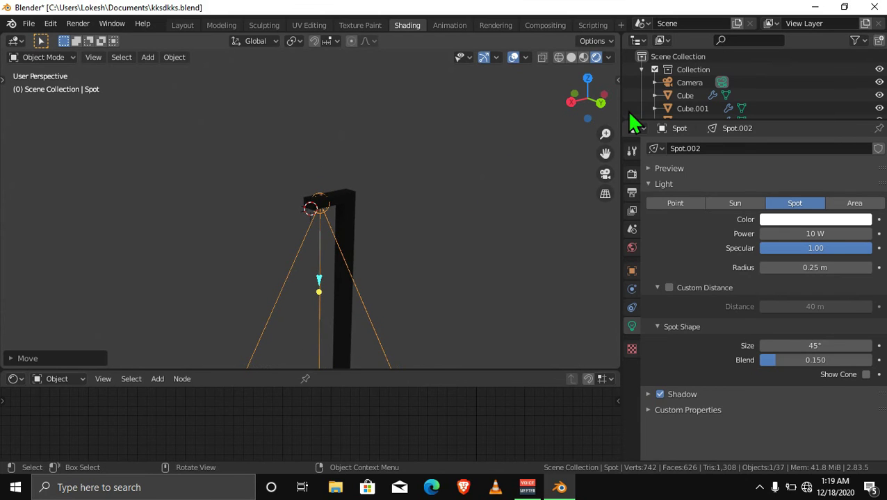
drag(585, 102, 523, 134)
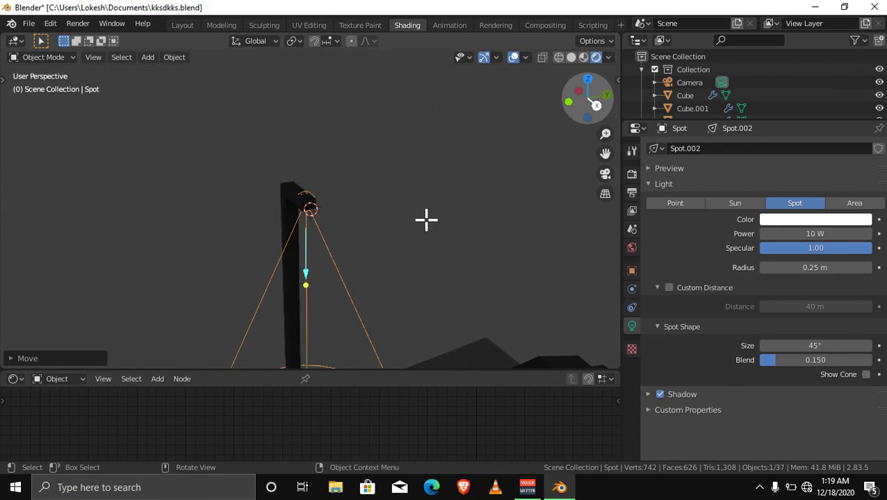
scroll(443, 271, down, 3)
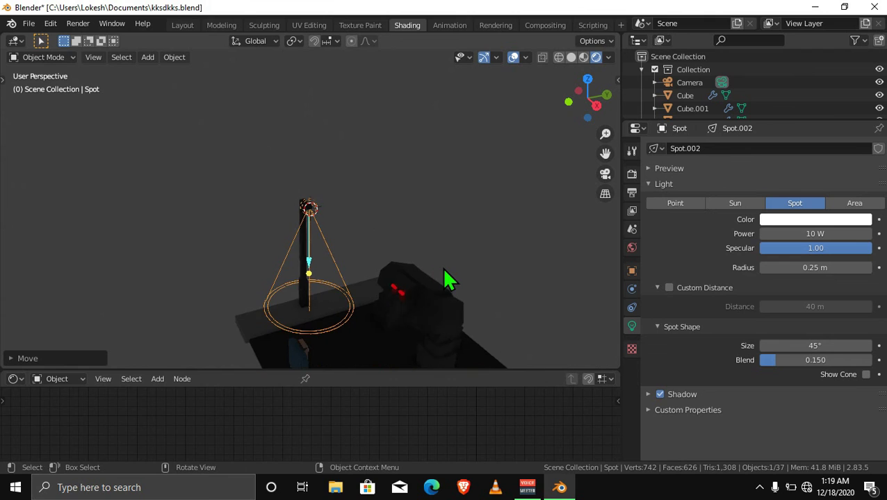
click(781, 221)
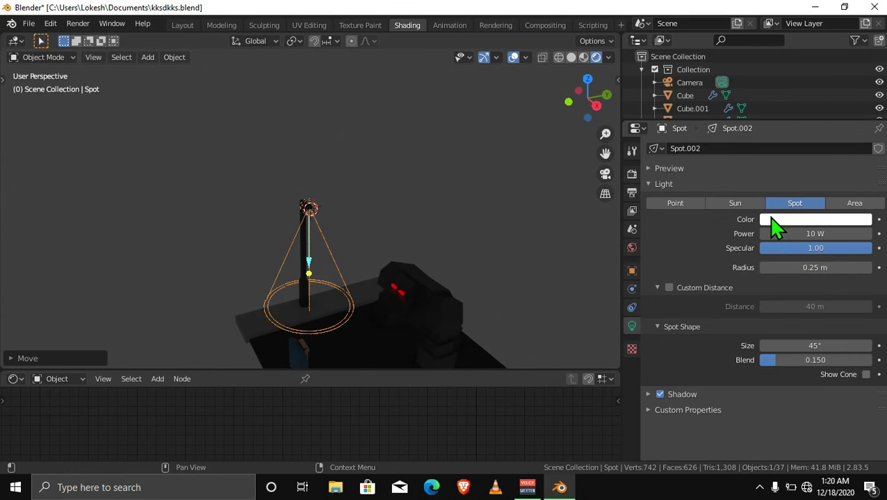
Step: Make the spot light pale warm yellow with 1000 W power
click(797, 221)
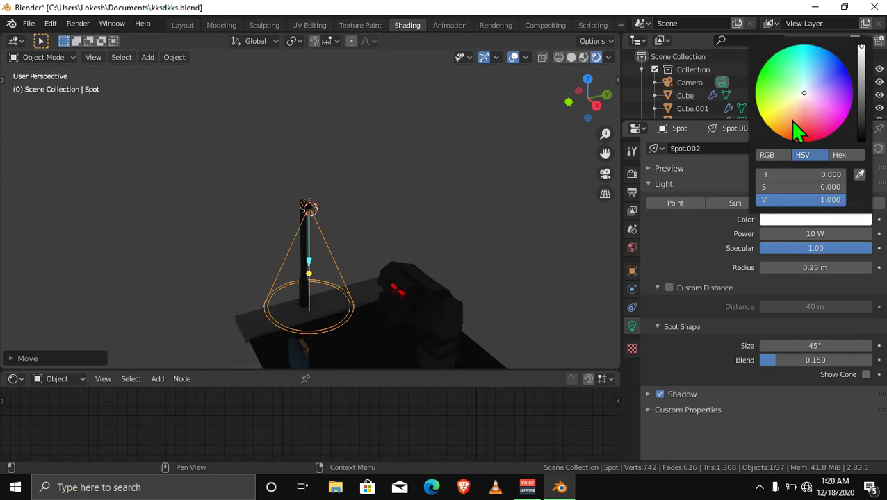
click(792, 100)
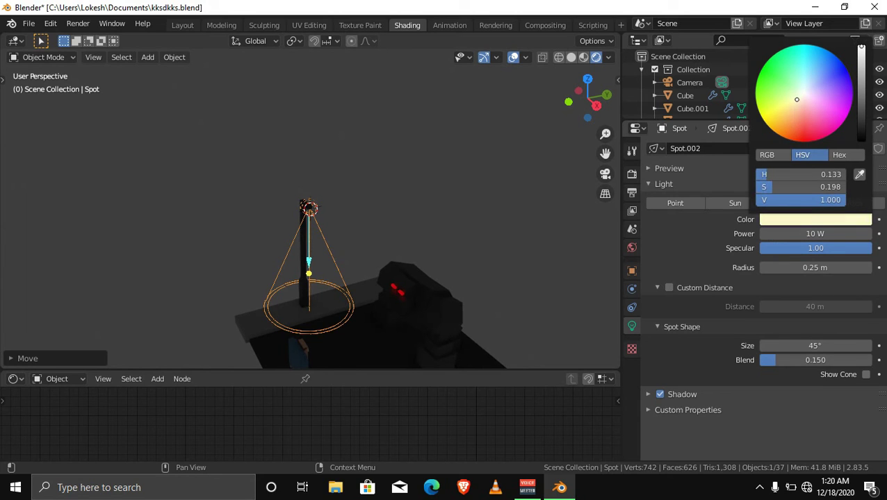
click(810, 235)
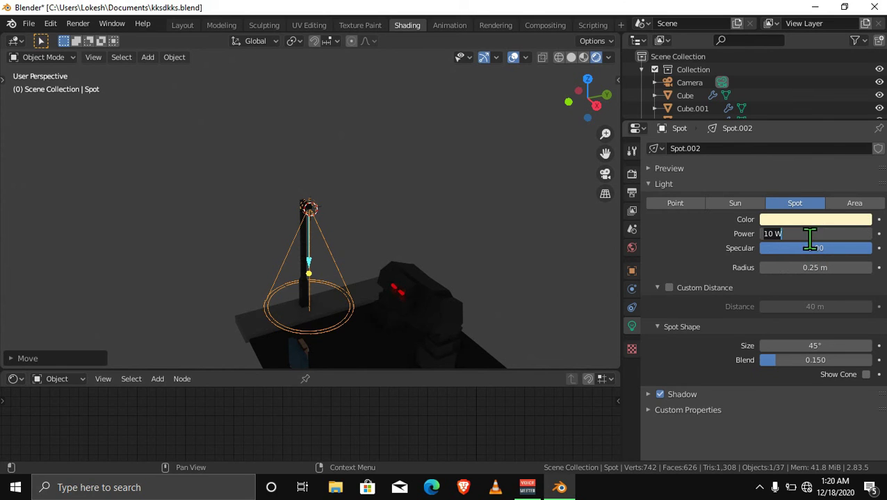
text(1)
key(Return)
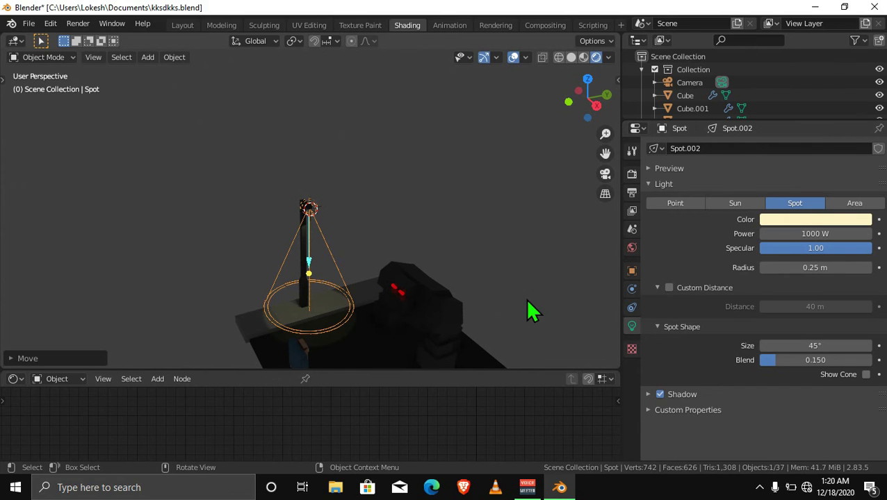
click(291, 267)
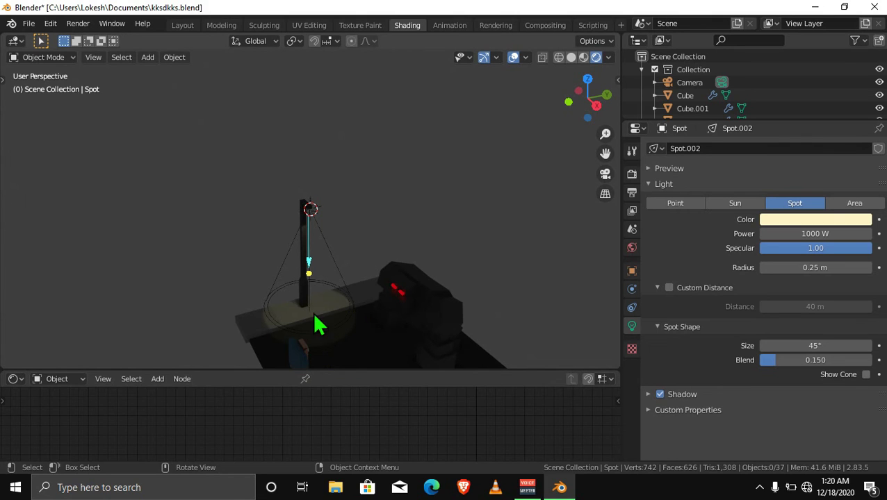
Step: Set the spot light's radius to 1.84 m and enable a custom distance of 41 m
click(803, 235)
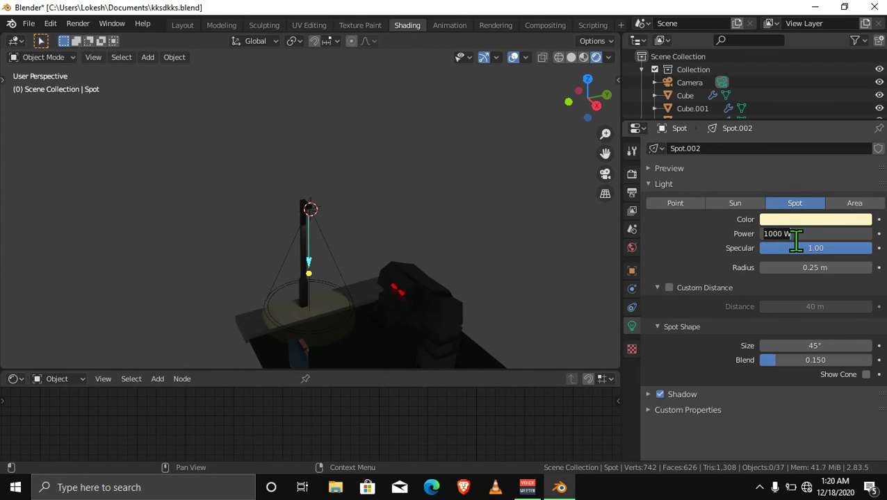
key(Return)
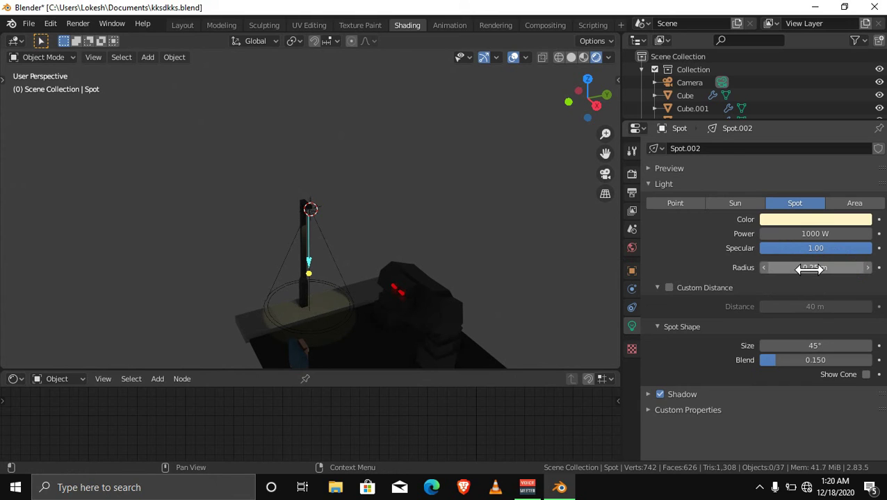
drag(808, 268, 834, 268)
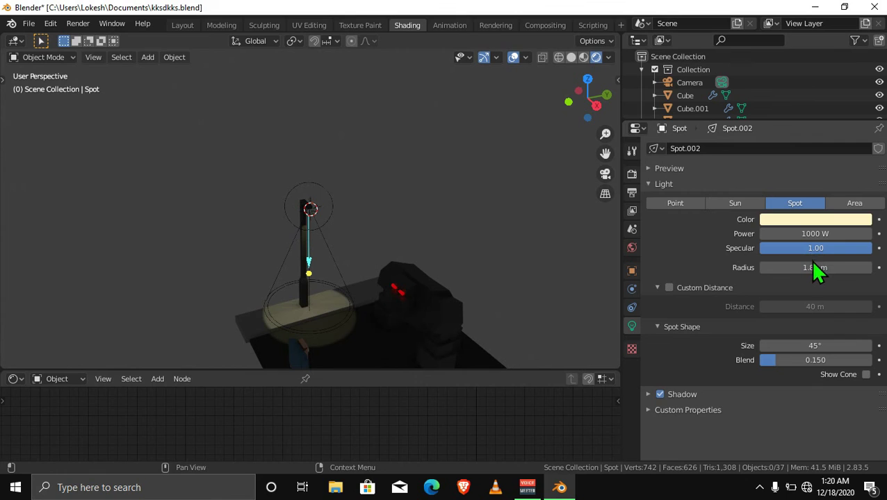
click(669, 289)
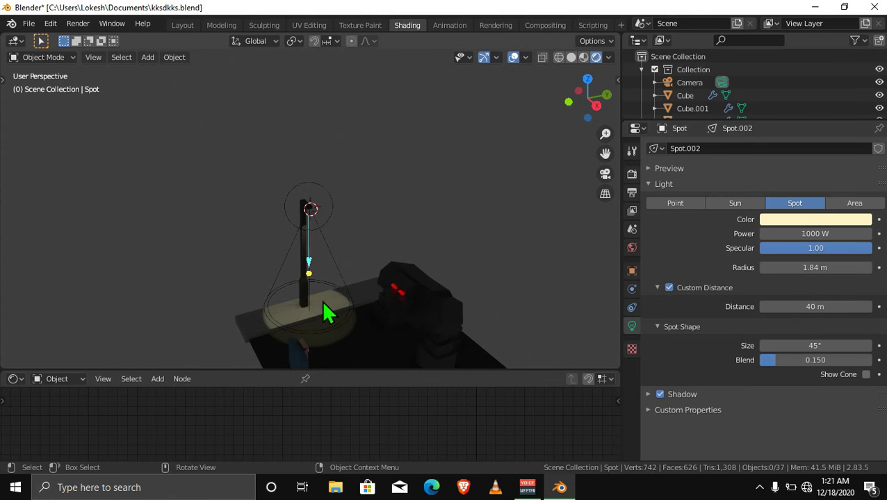
mouse_move(792, 307)
mouse_down()
mouse_move(815, 307)
mouse_move(760, 302)
mouse_up()
Step: Turn custom distance off and set the spot cone size to 53.8°
click(667, 289)
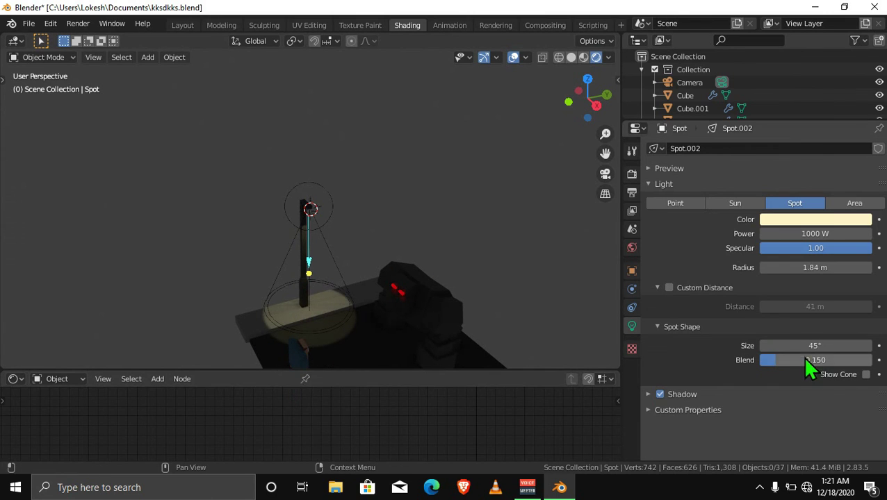
drag(813, 345, 799, 346)
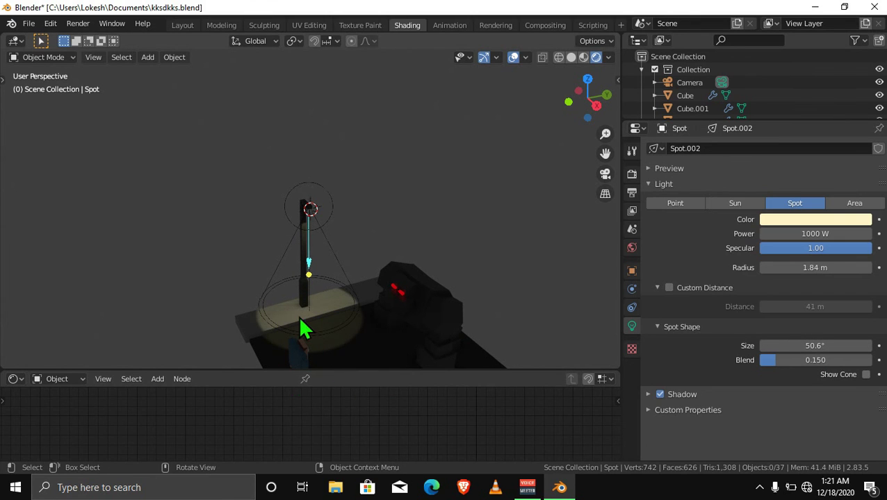
drag(867, 346, 877, 346)
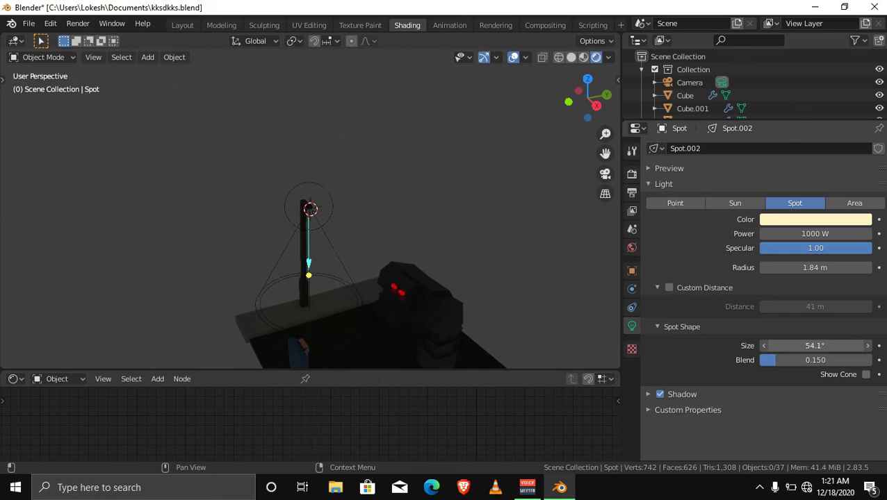
click(815, 345)
text(53.8d)
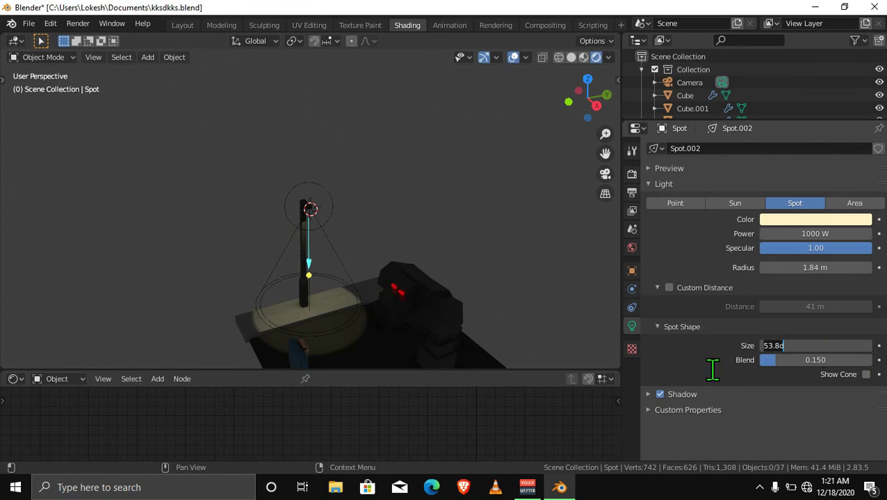
key(Return)
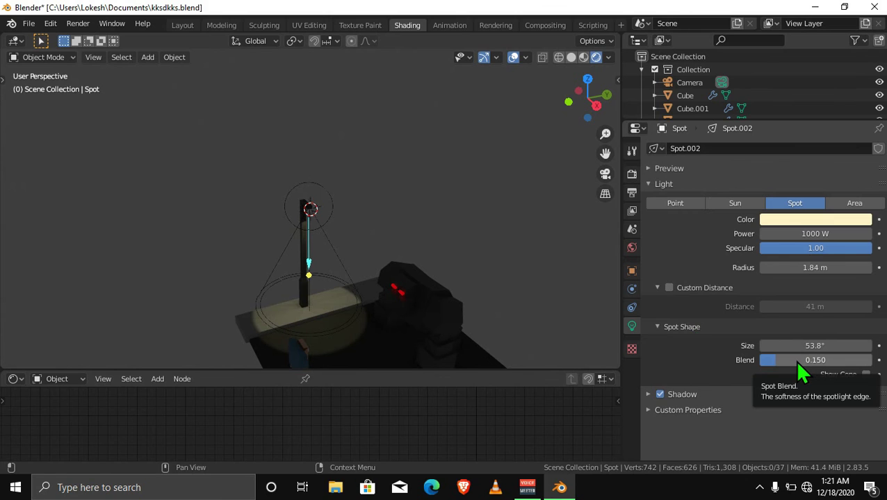
Step: Soften the cone edge with a 0.598 blend, then check the scene from a low side view
drag(785, 360, 837, 366)
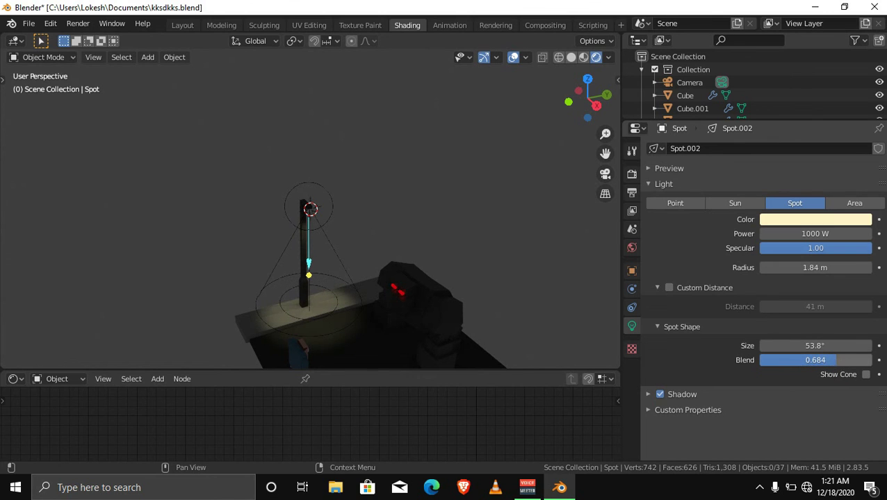
drag(838, 366, 856, 361)
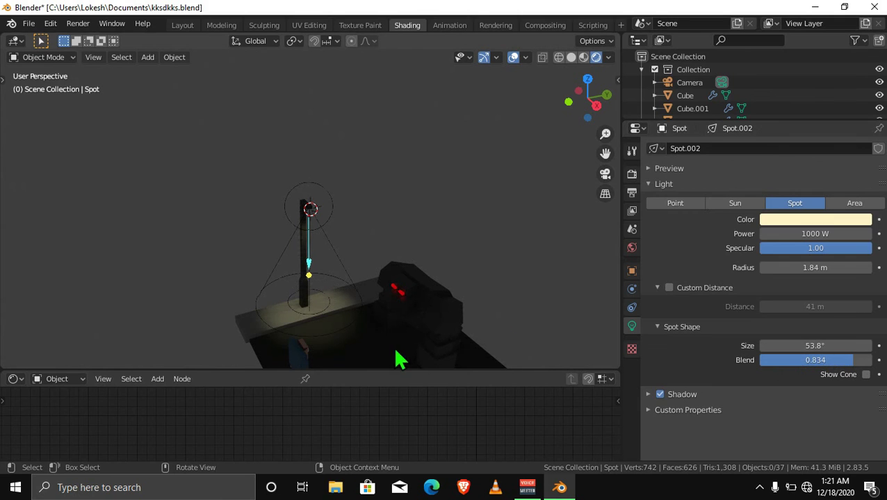
drag(834, 360, 813, 360)
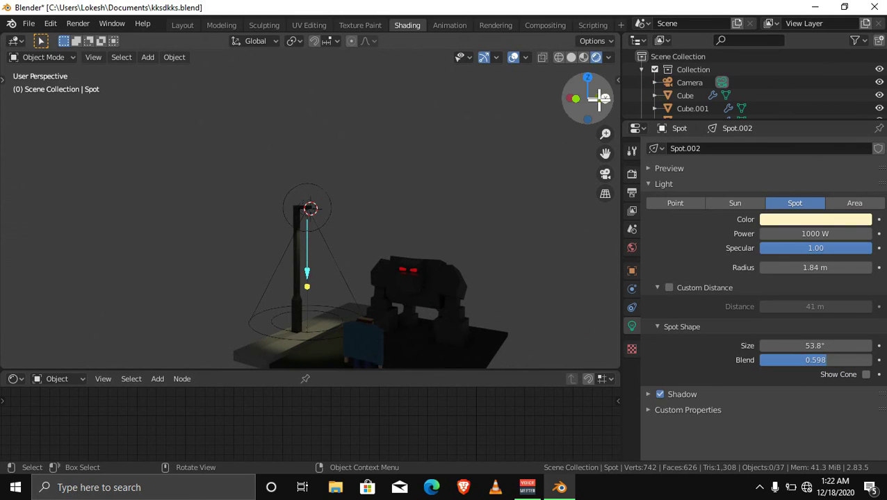
drag(599, 98, 596, 98)
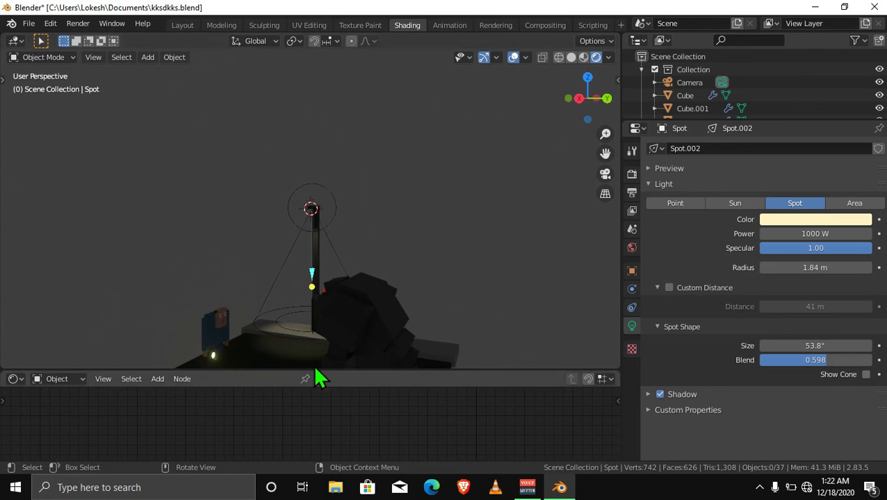
scroll(315, 366, up, 3)
scroll(315, 366, down, 3)
drag(588, 98, 584, 98)
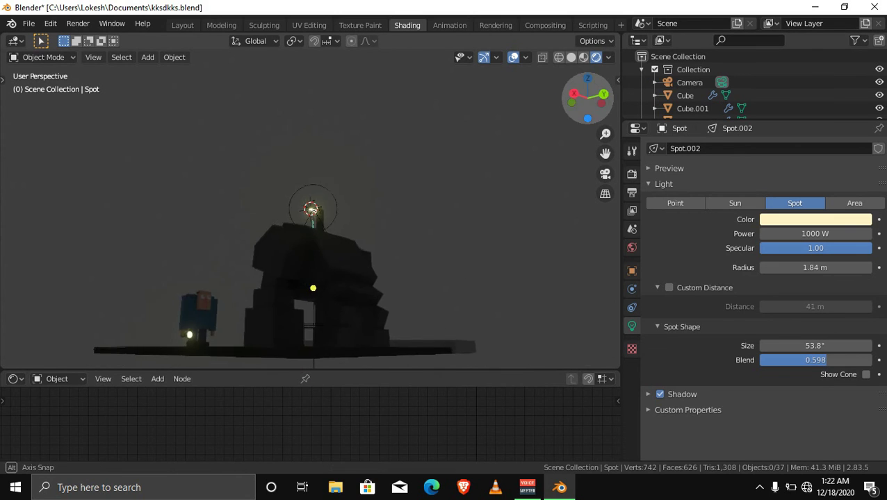
click(193, 332)
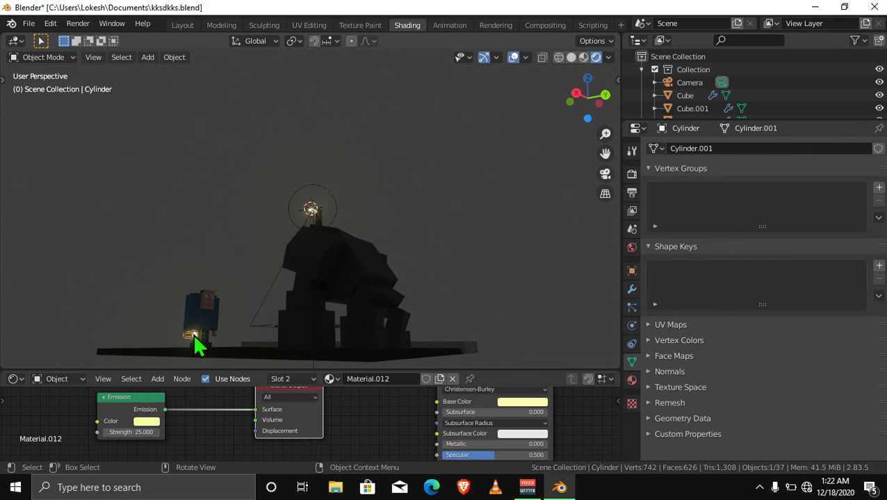
Step: Deselect everything and orbit to see the lamp's light pool and the robot together
click(135, 259)
drag(587, 94, 570, 92)
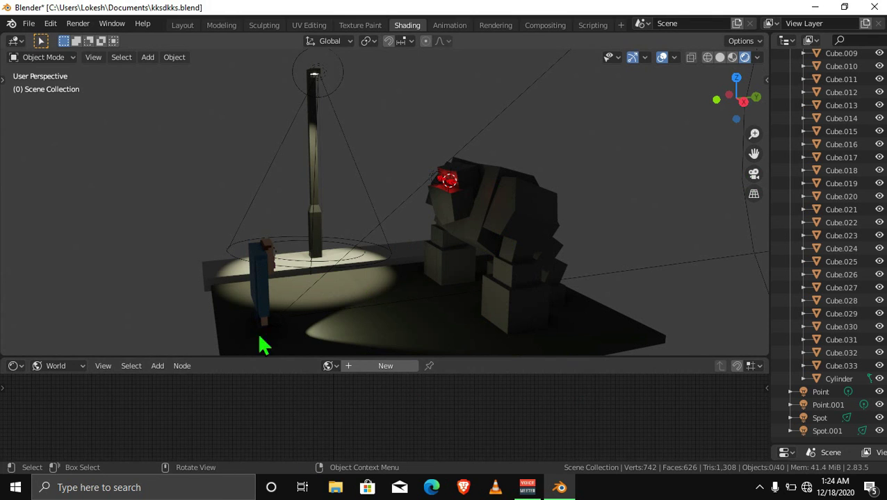
mouse_move(726, 88)
mouse_down()
mouse_move(646, 98)
mouse_move(422, 192)
mouse_up()
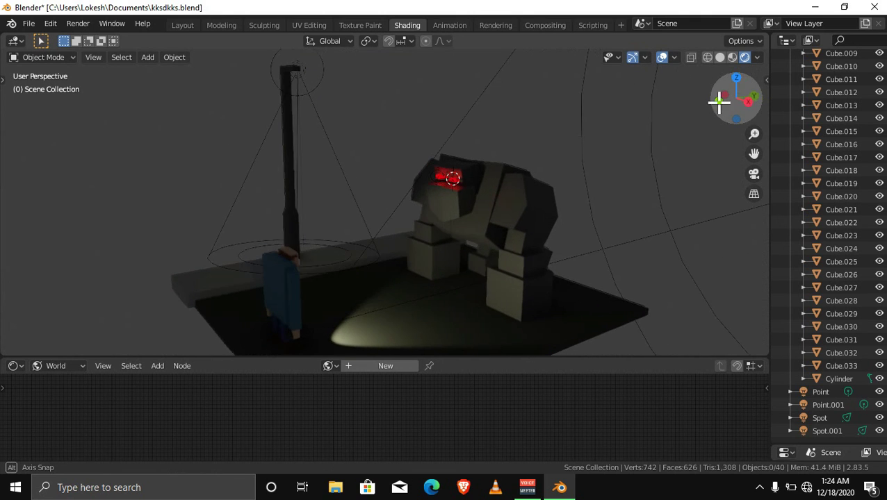
click(452, 179)
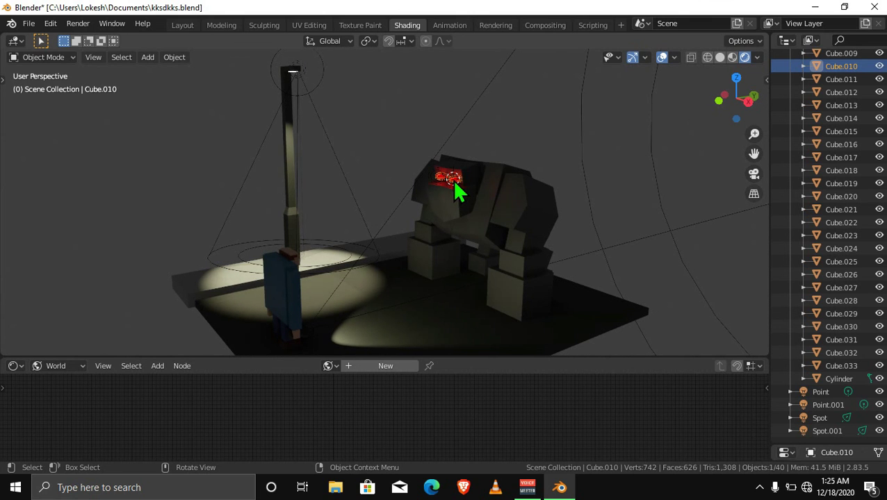
Step: Zoom in on the robot's red eyes, select the point light inside, and bring up the Add > Light choices
scroll(452, 180, up, 2)
scroll(452, 179, up, 5)
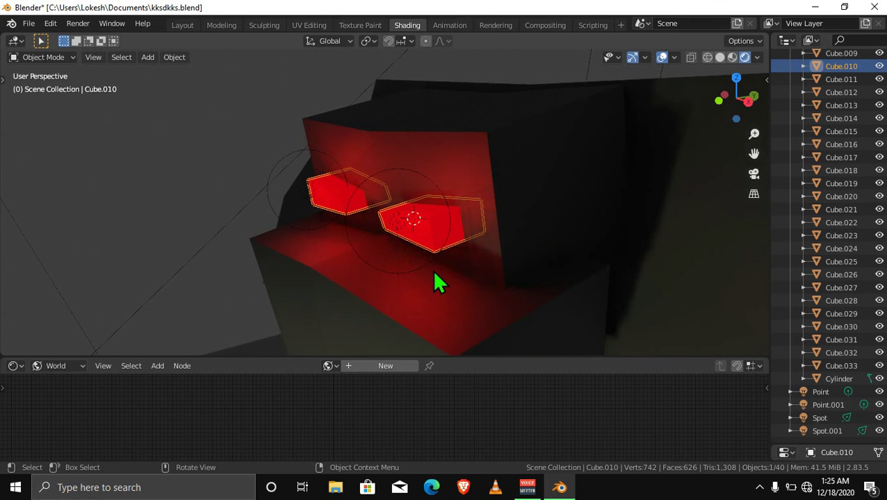
click(411, 224)
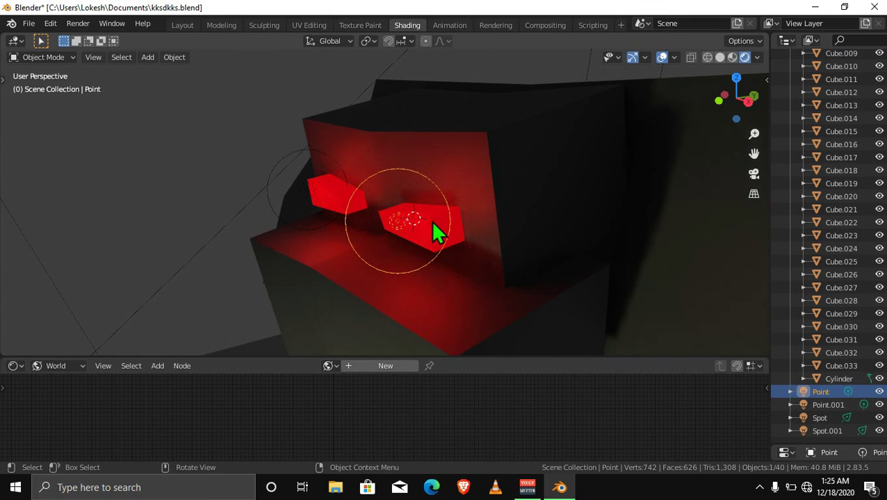
click(145, 58)
mouse_move(165, 233)
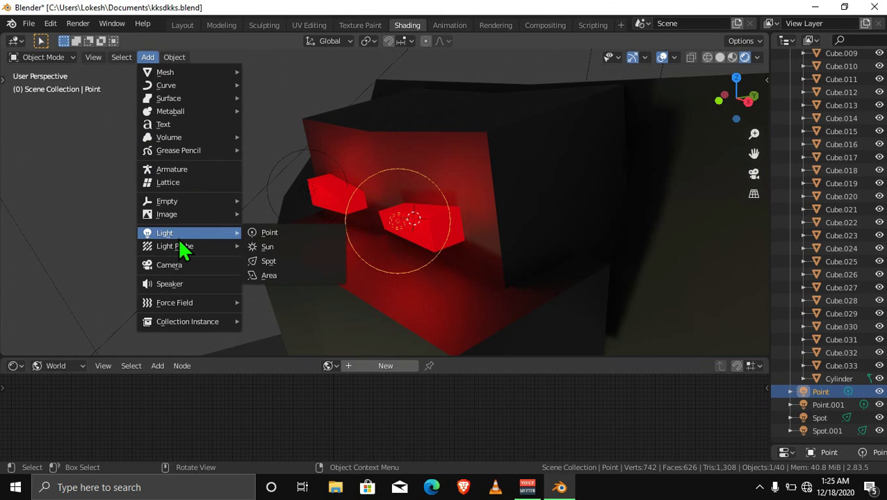
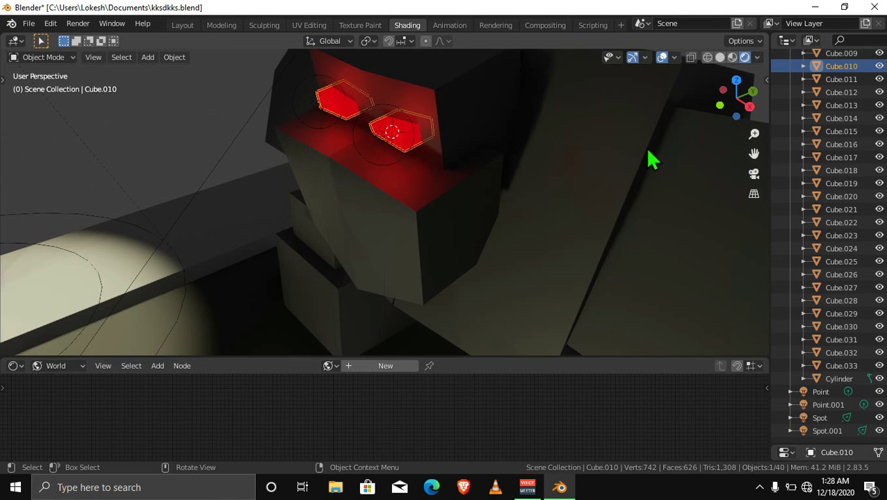
Step: Select the eye's Point light and enlarge the Properties area to show its red colour, 10 W power, 0.25 m radius
drag(736, 97, 584, 104)
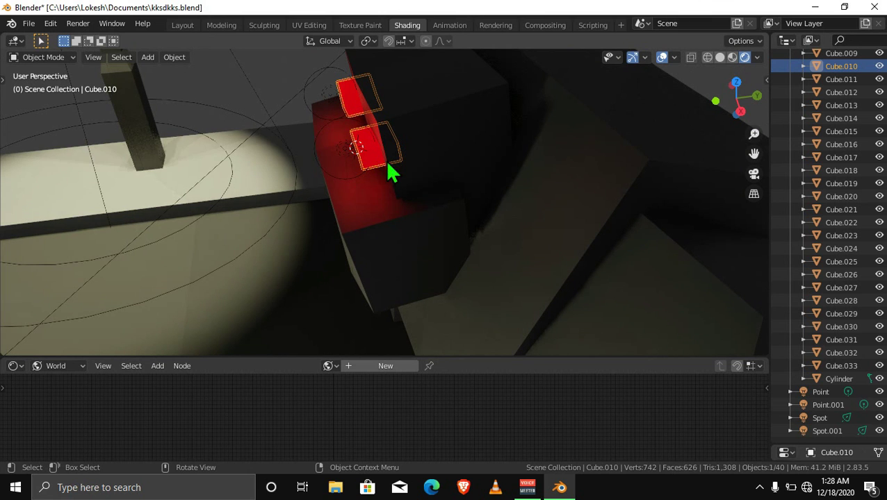
click(343, 179)
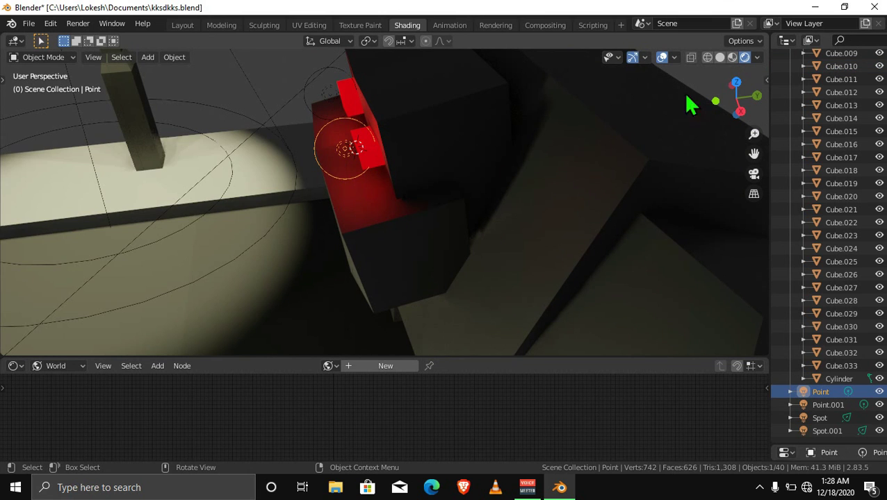
mouse_move(730, 90)
mouse_down()
mouse_move(421, 178)
mouse_move(427, 198)
mouse_up()
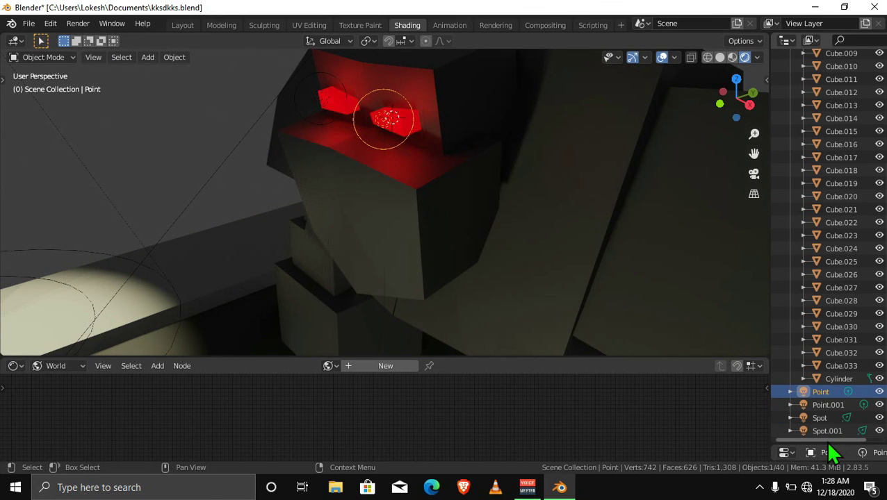
drag(827, 444, 813, 145)
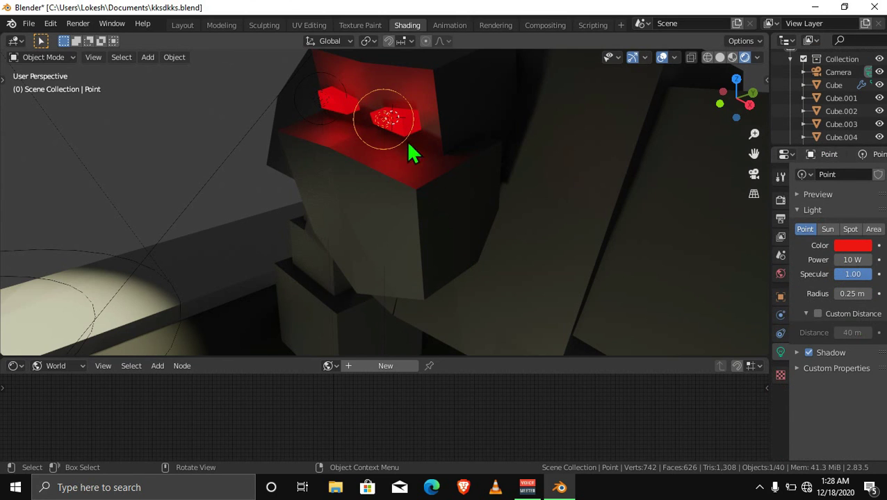
scroll(417, 182, down, 2)
scroll(416, 182, down, 2)
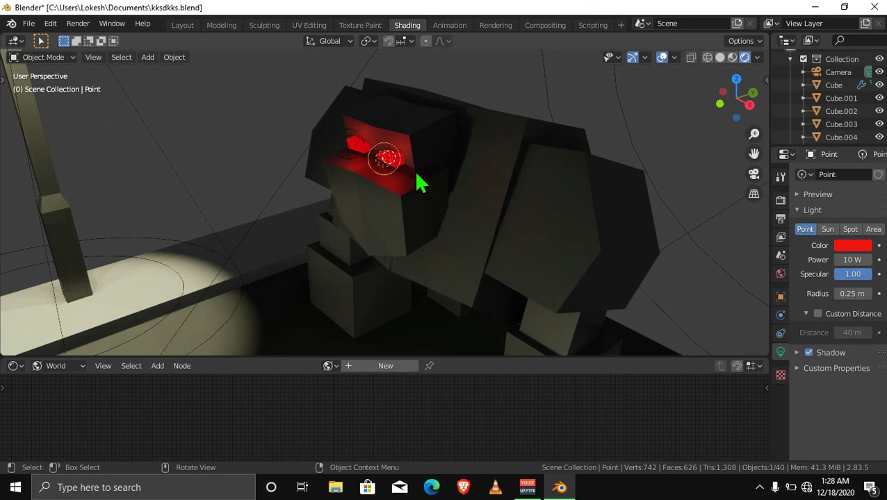
scroll(417, 183, down, 6)
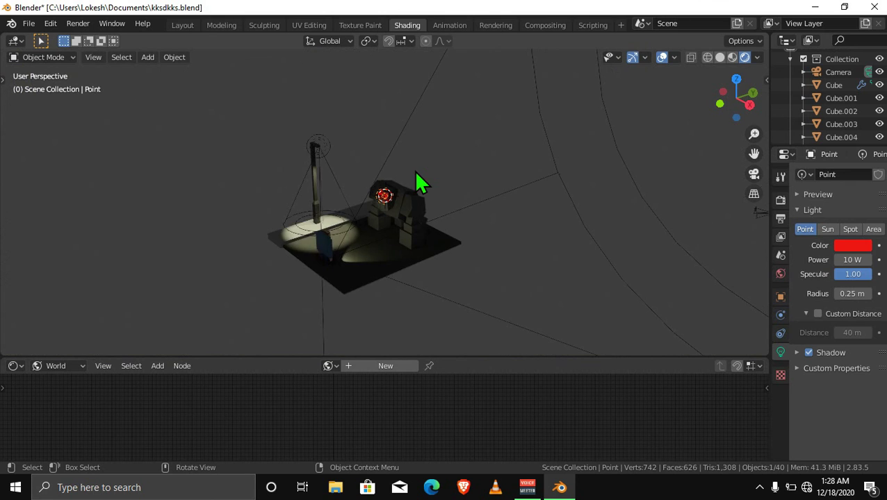
scroll(417, 183, up, 2)
scroll(417, 182, up, 2)
click(852, 259)
text(1)
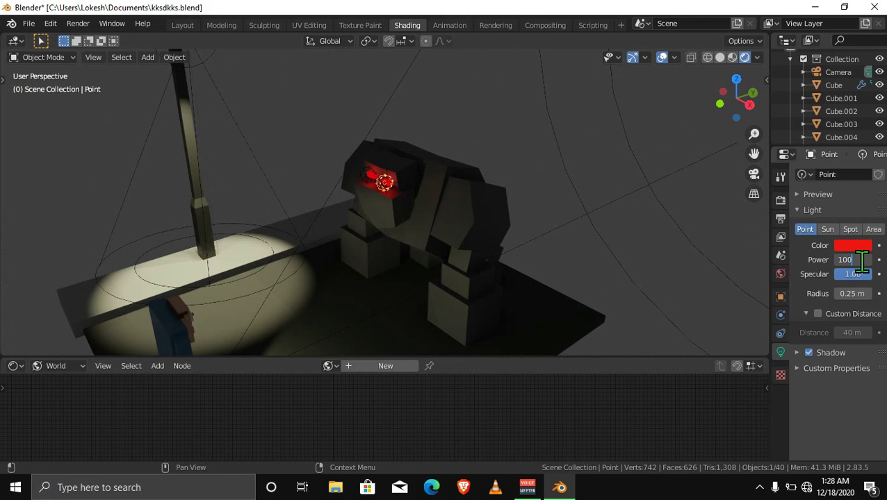
text(0)
key(Return)
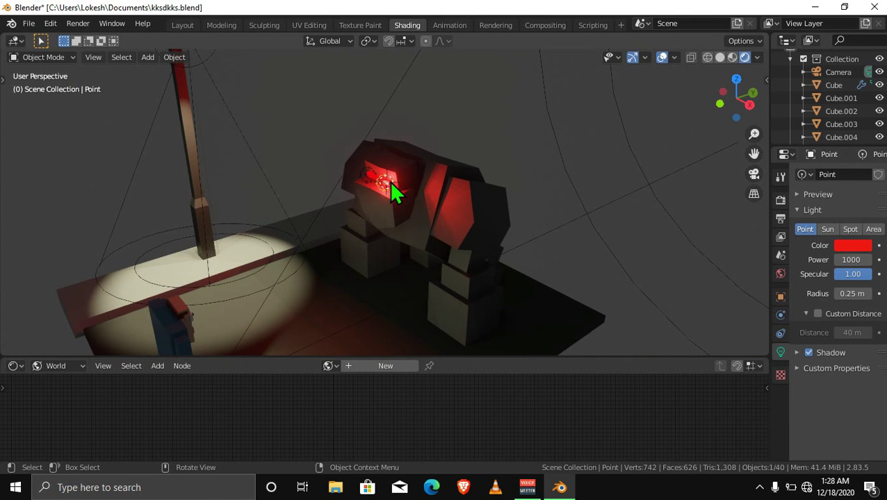
scroll(395, 192, up, 3)
scroll(435, 191, down, 2)
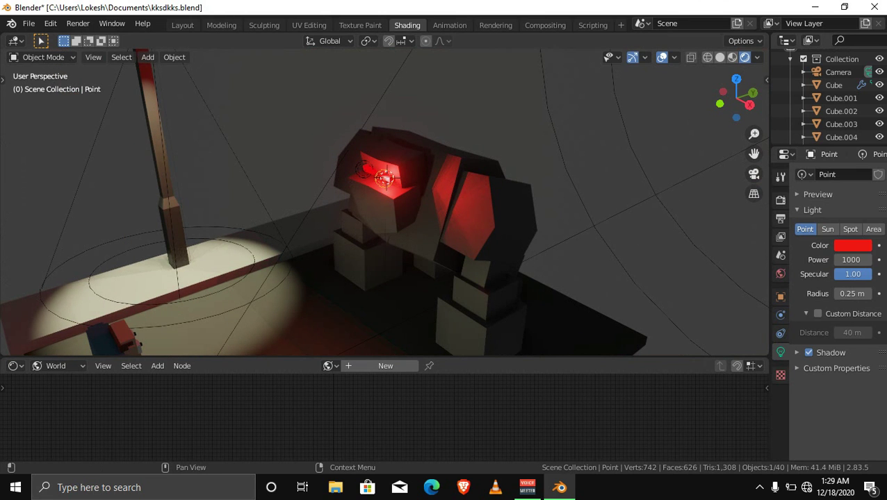
click(852, 260)
text(1)
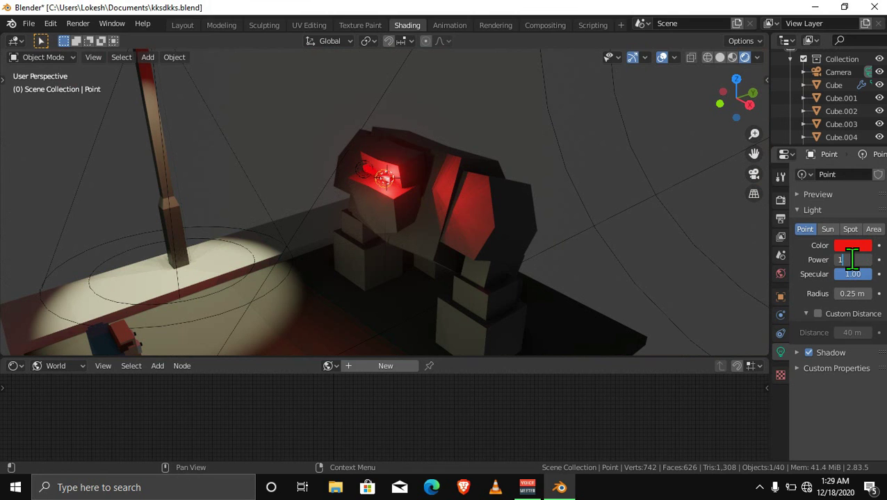
key(Return)
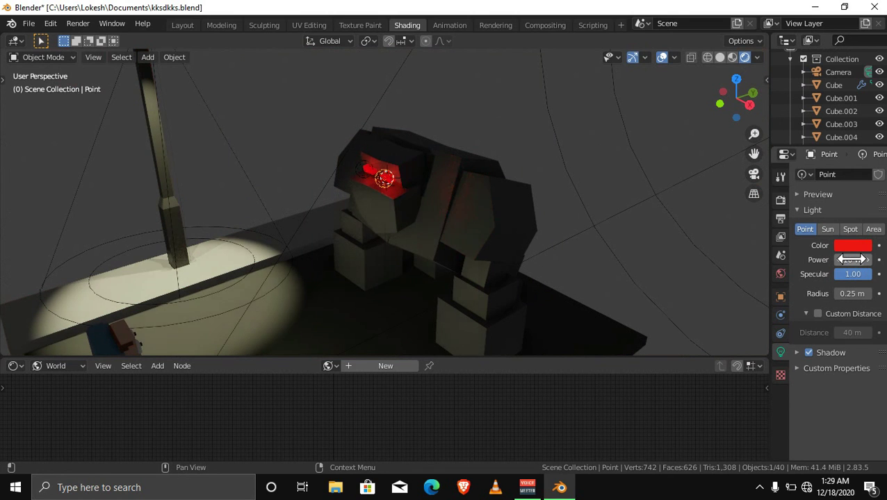
mouse_move(747, 95)
mouse_down()
mouse_move(742, 107)
mouse_move(426, 148)
mouse_up()
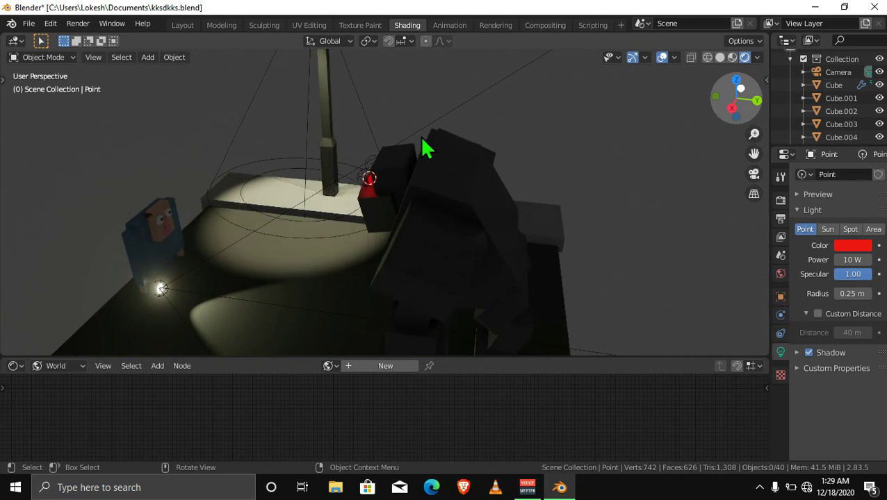
Step: Zoom out and place the 3D cursor in empty space above and right of the diorama
scroll(562, 118, down, 1)
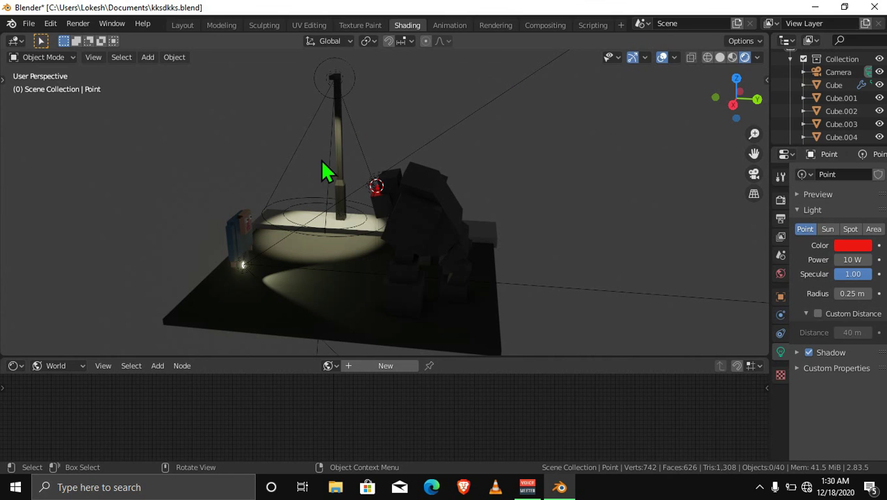
click(148, 58)
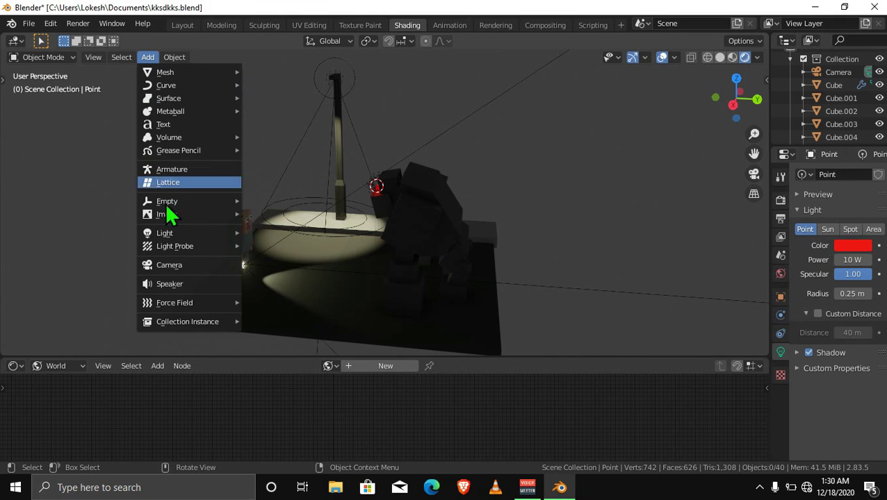
mouse_move(164, 232)
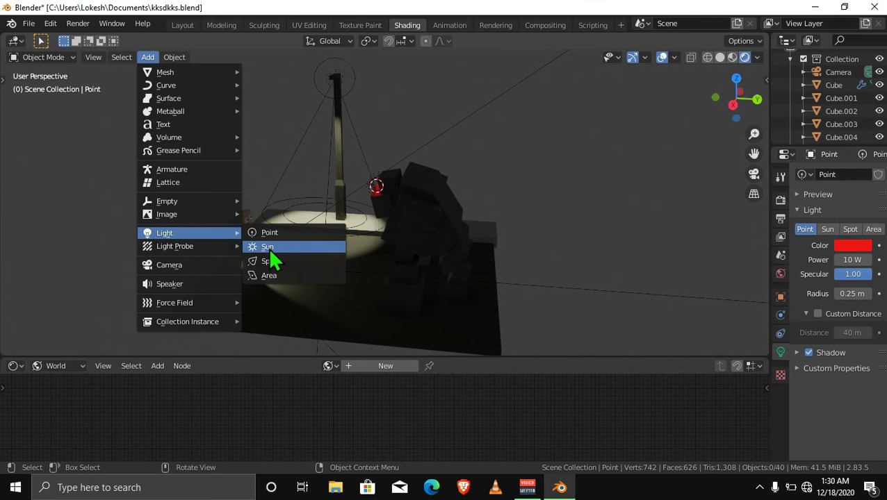
scroll(567, 111, down, 3)
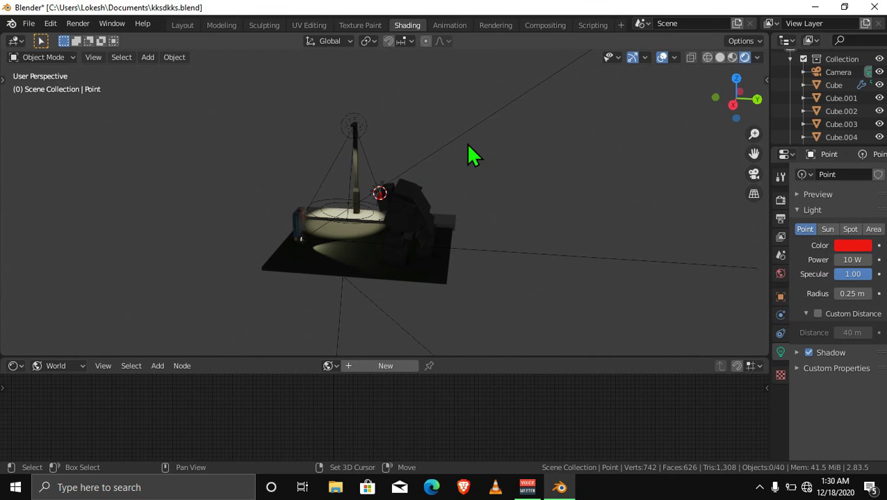
shift+right_click(467, 144)
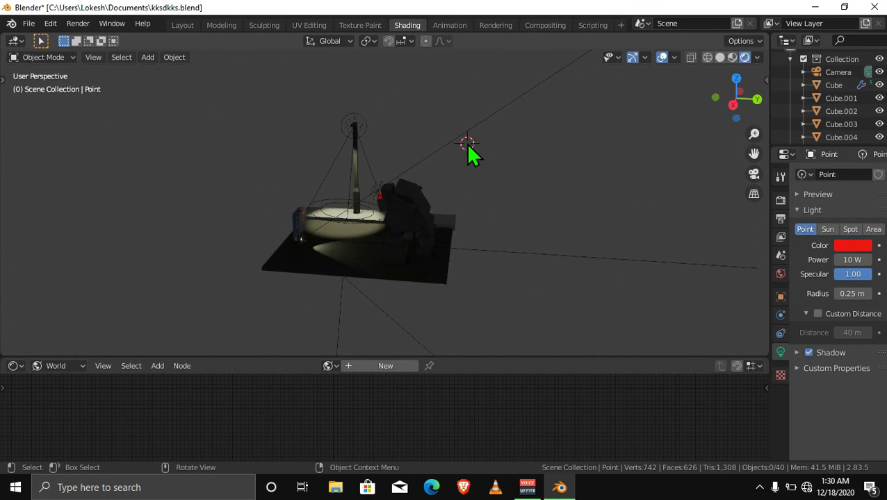
Step: Add a Sun lamp above the diorama and angle its light direction down across the scene
click(150, 57)
mouse_move(165, 233)
click(267, 248)
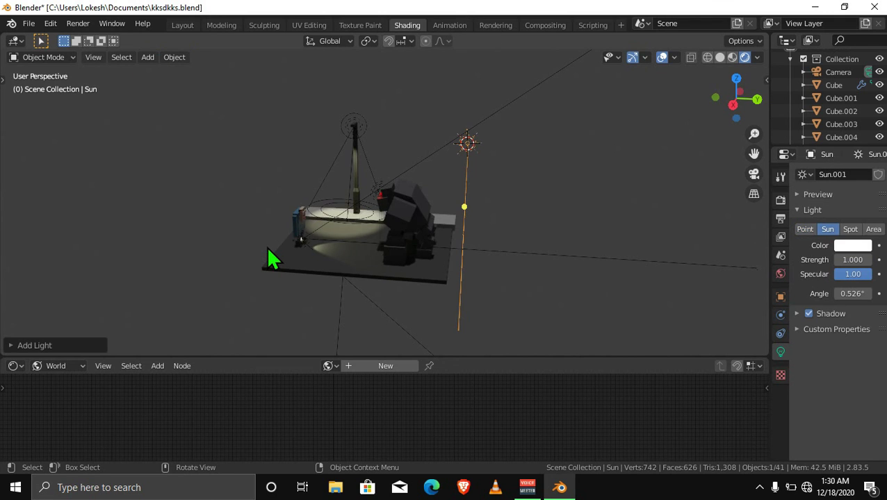
right_click(428, 229)
middle_drag(467, 211, 467, 219)
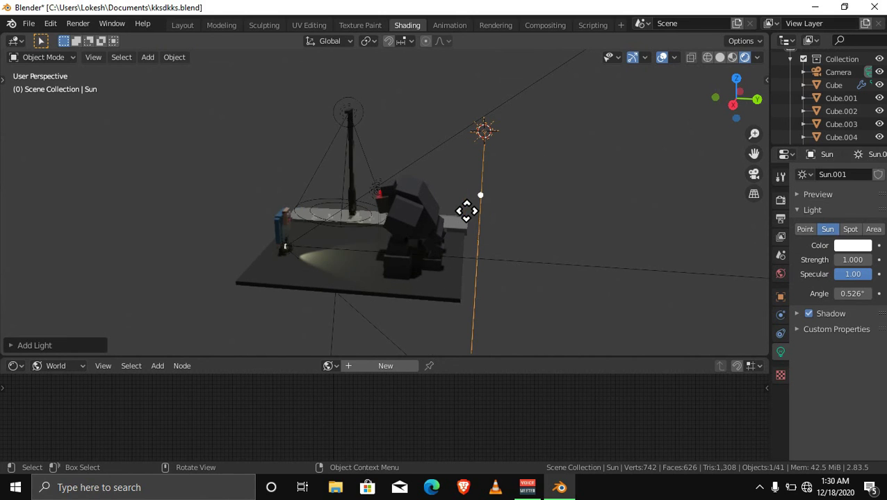
mouse_move(480, 192)
mouse_down()
mouse_move(408, 173)
mouse_move(446, 162)
mouse_move(460, 144)
mouse_move(419, 192)
mouse_move(426, 203)
mouse_up()
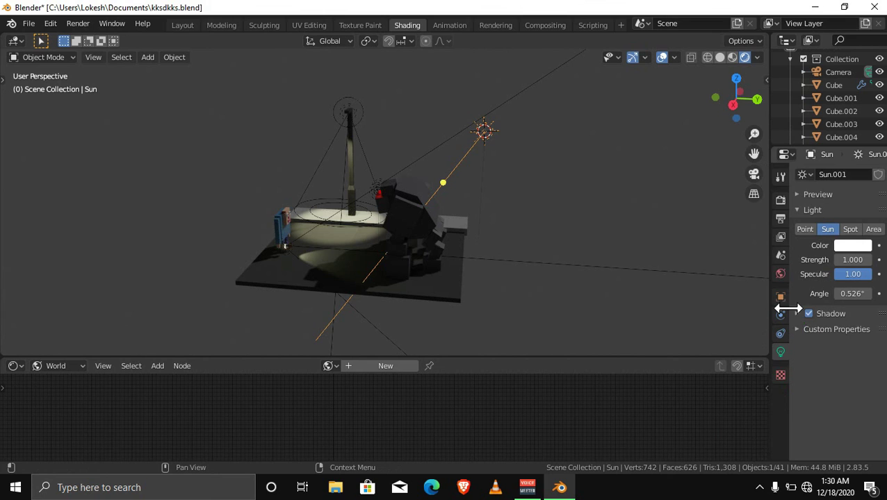
drag(780, 308, 693, 313)
Step: Colour Sun.001 pale blue (H 0.600, S 0.363, V 1.000), then deselect to view the tinted diorama
click(814, 248)
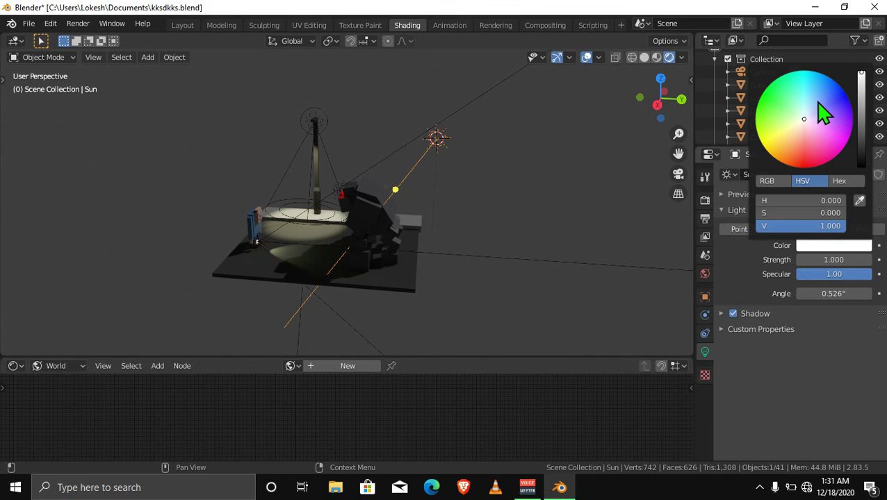
click(810, 102)
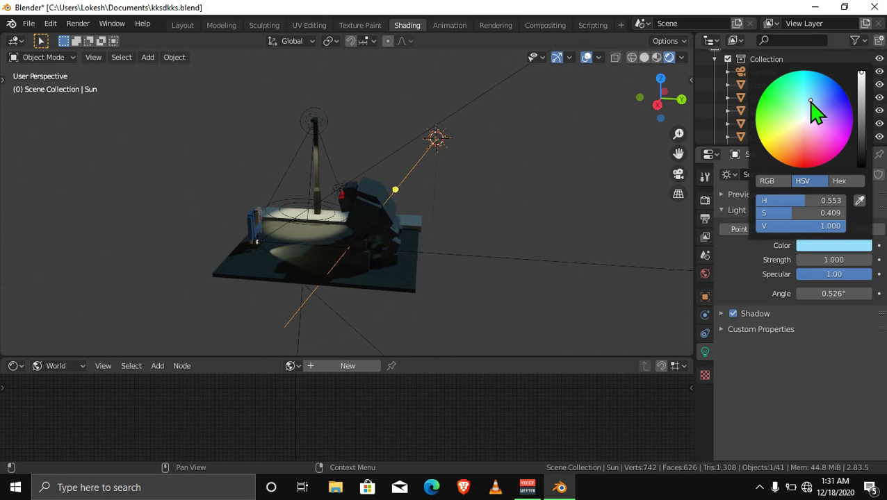
scroll(301, 273, up, 2)
scroll(301, 273, up, 2)
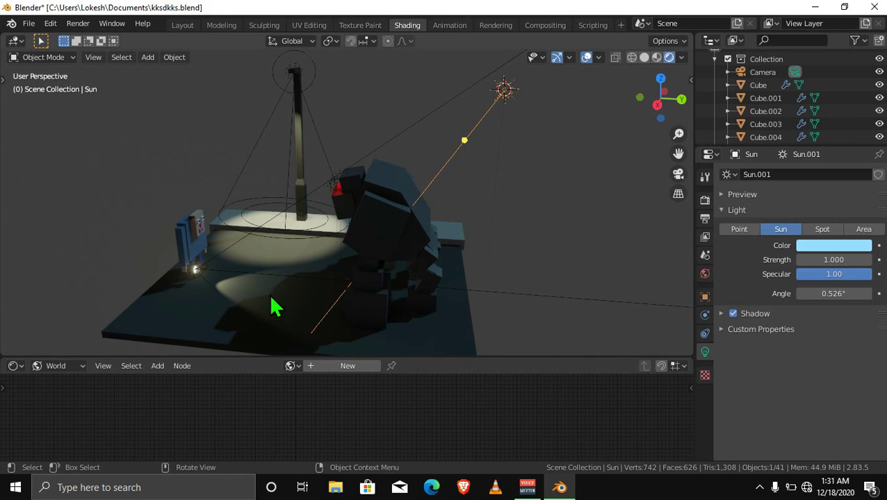
click(818, 245)
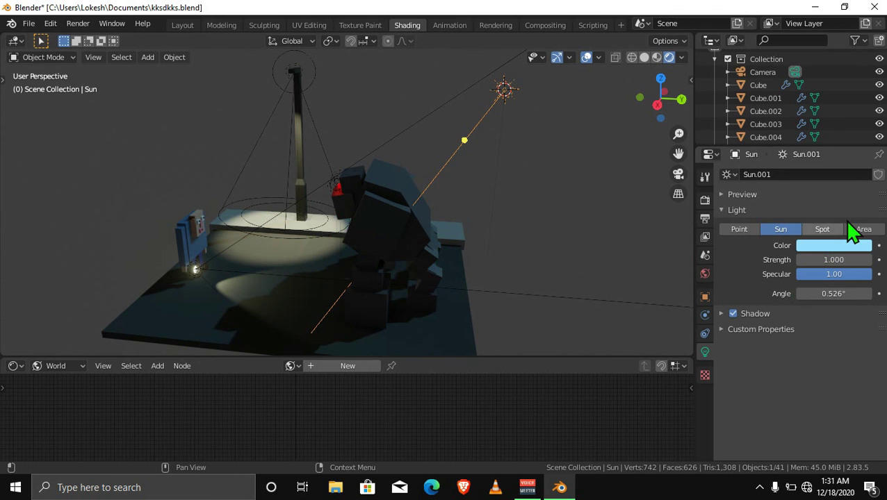
click(819, 246)
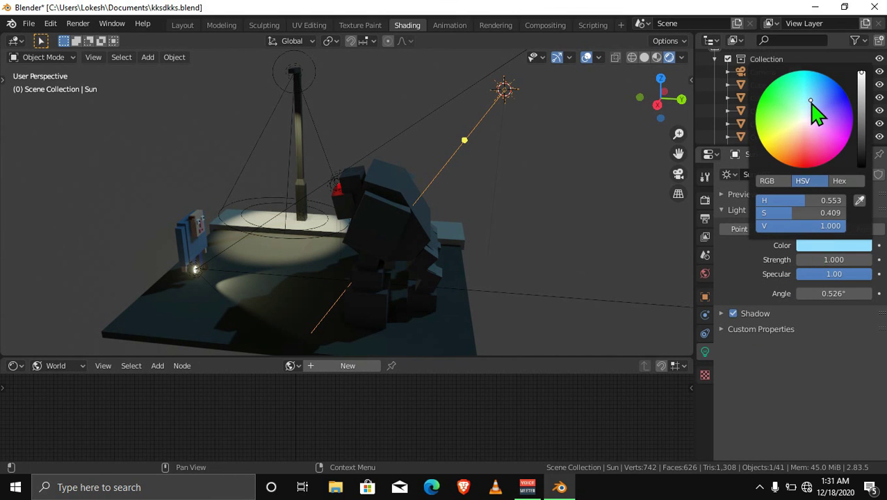
drag(811, 101, 814, 105)
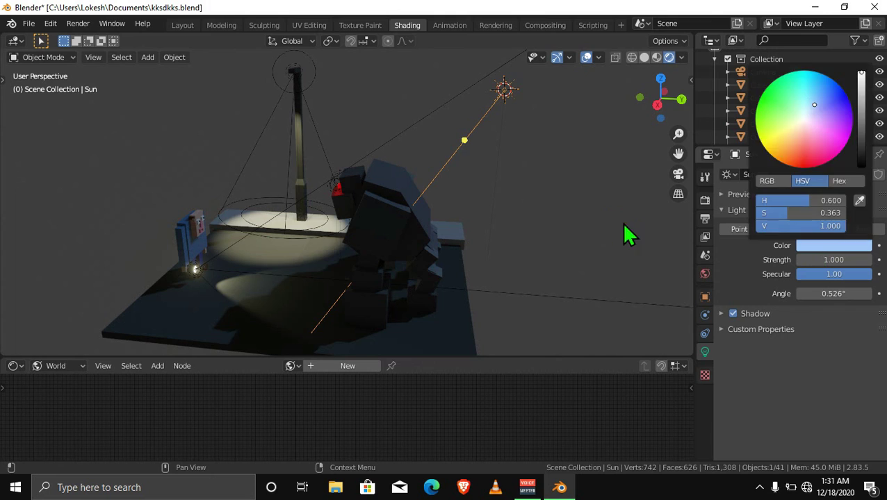
click(603, 253)
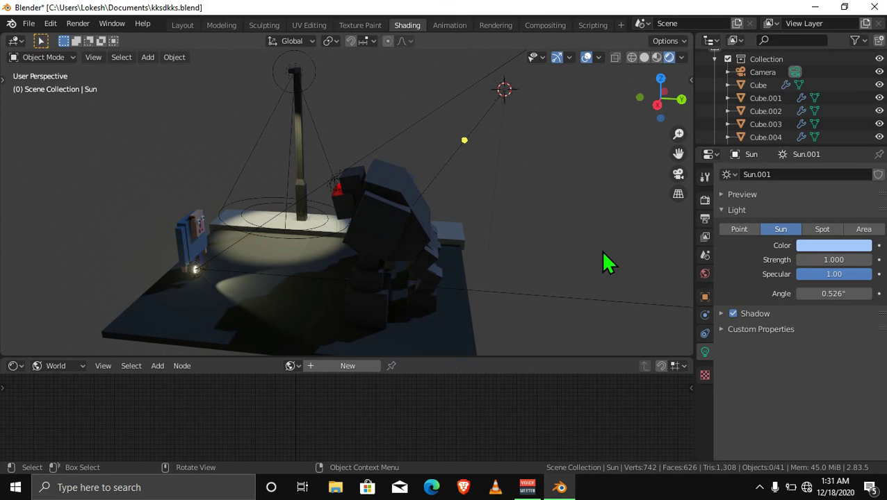